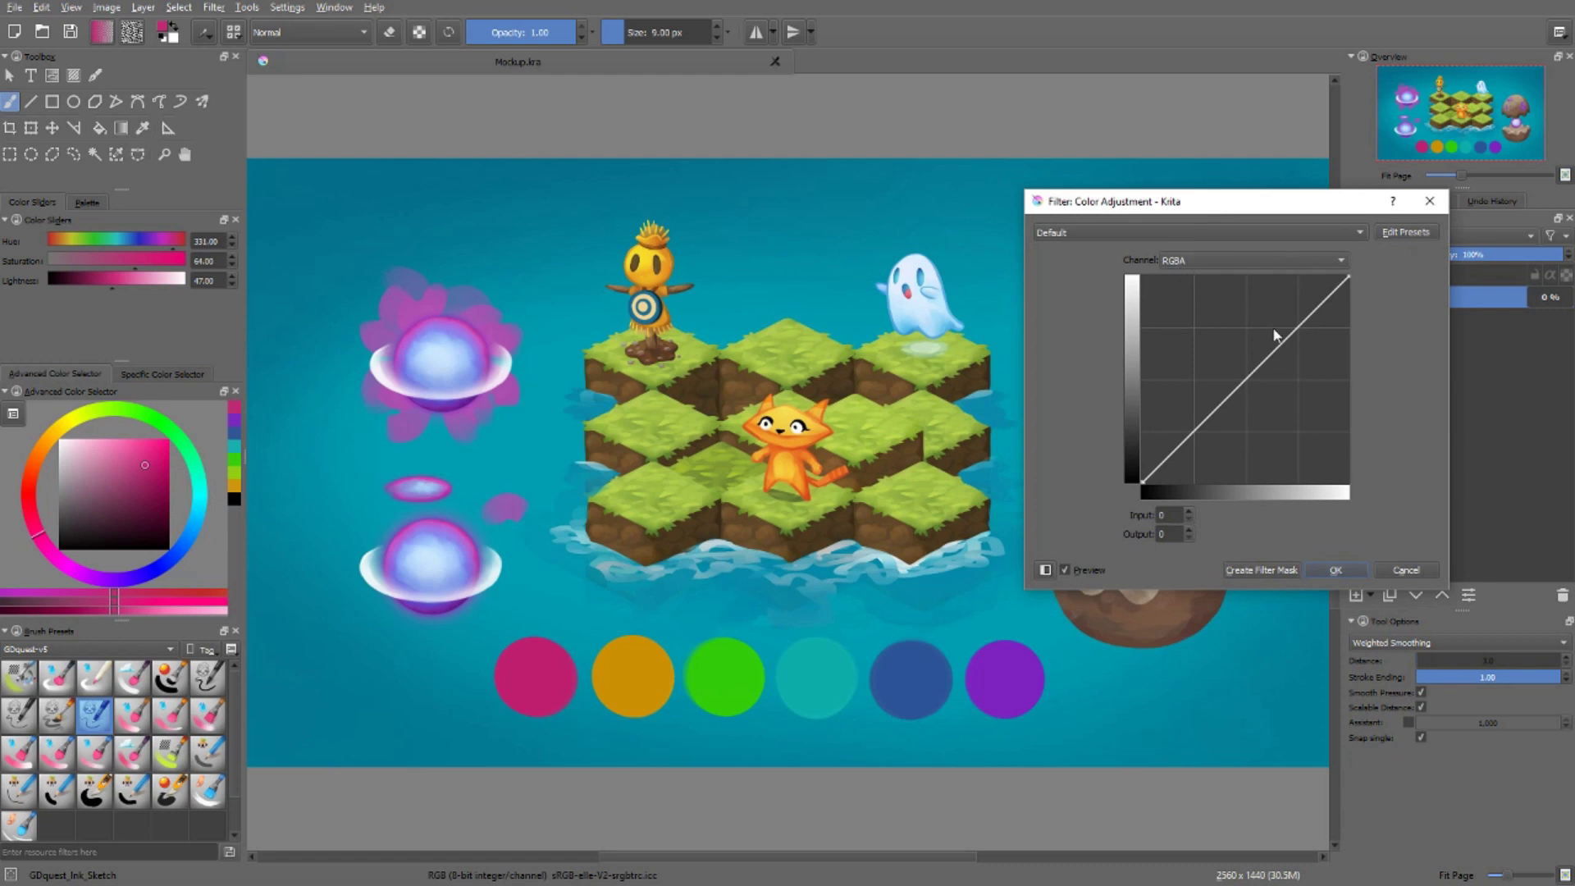
# Apply a Color Adjustment curve to Layer 1 with the RGBA curve lowered at input 170 to output 155
pyautogui.moveTo(1281, 346)
pyautogui.mouseDown()
pyautogui.moveTo(1252, 338)
pyautogui.moveTo(1280, 356)
pyautogui.mouseUp()
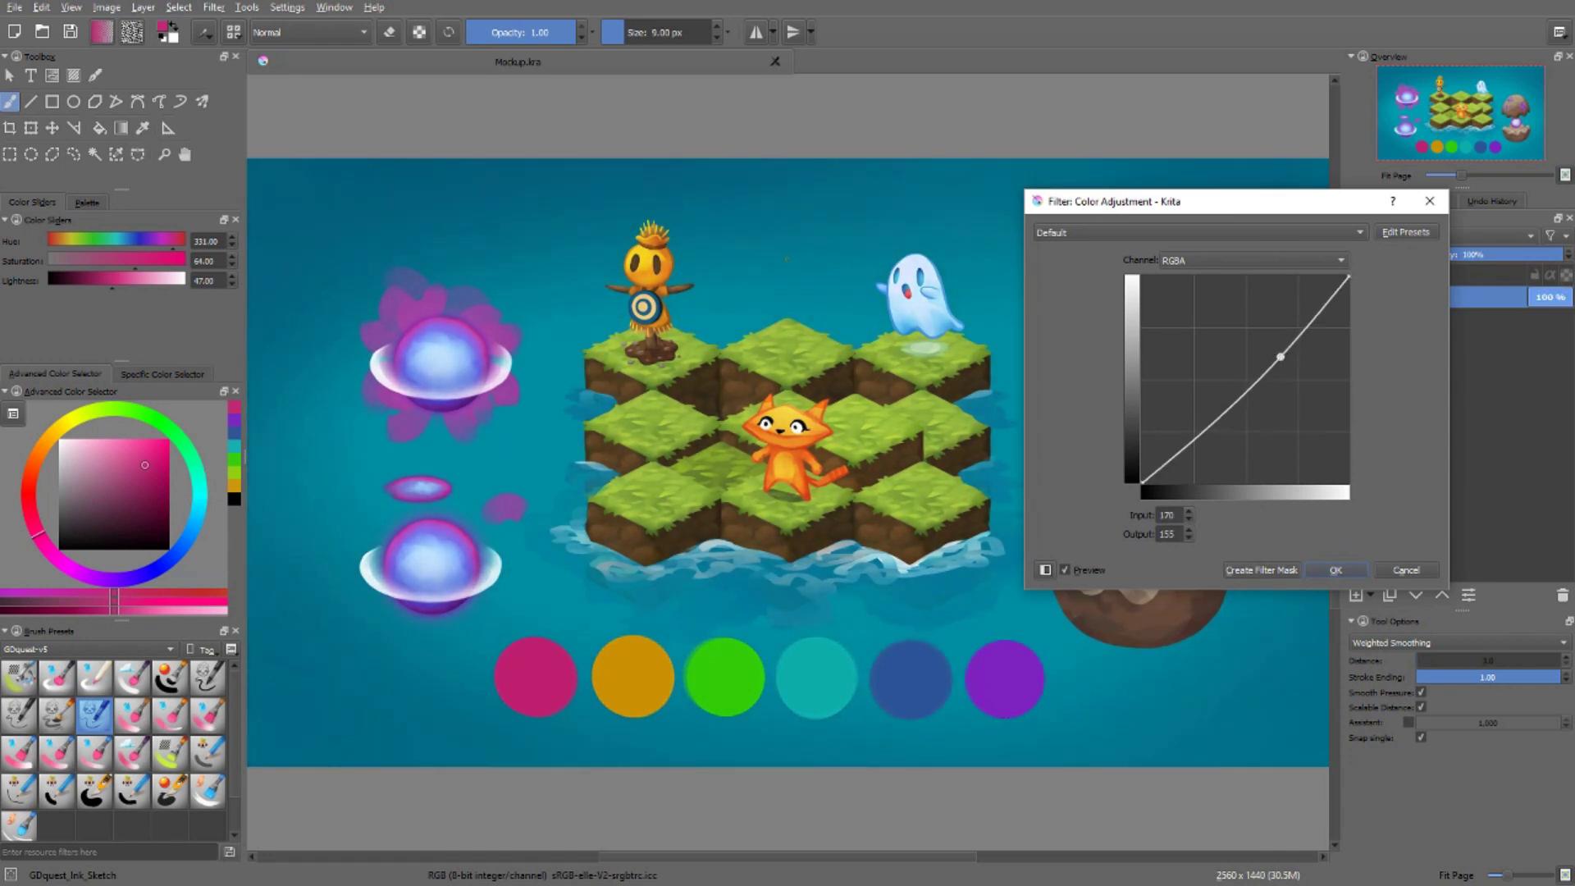
pyautogui.click(1335, 570)
# Try a Gaussian Blur on Layer 1 with horizontal and vertical radii of about 34 px, and cancel it
pyautogui.click(213, 6)
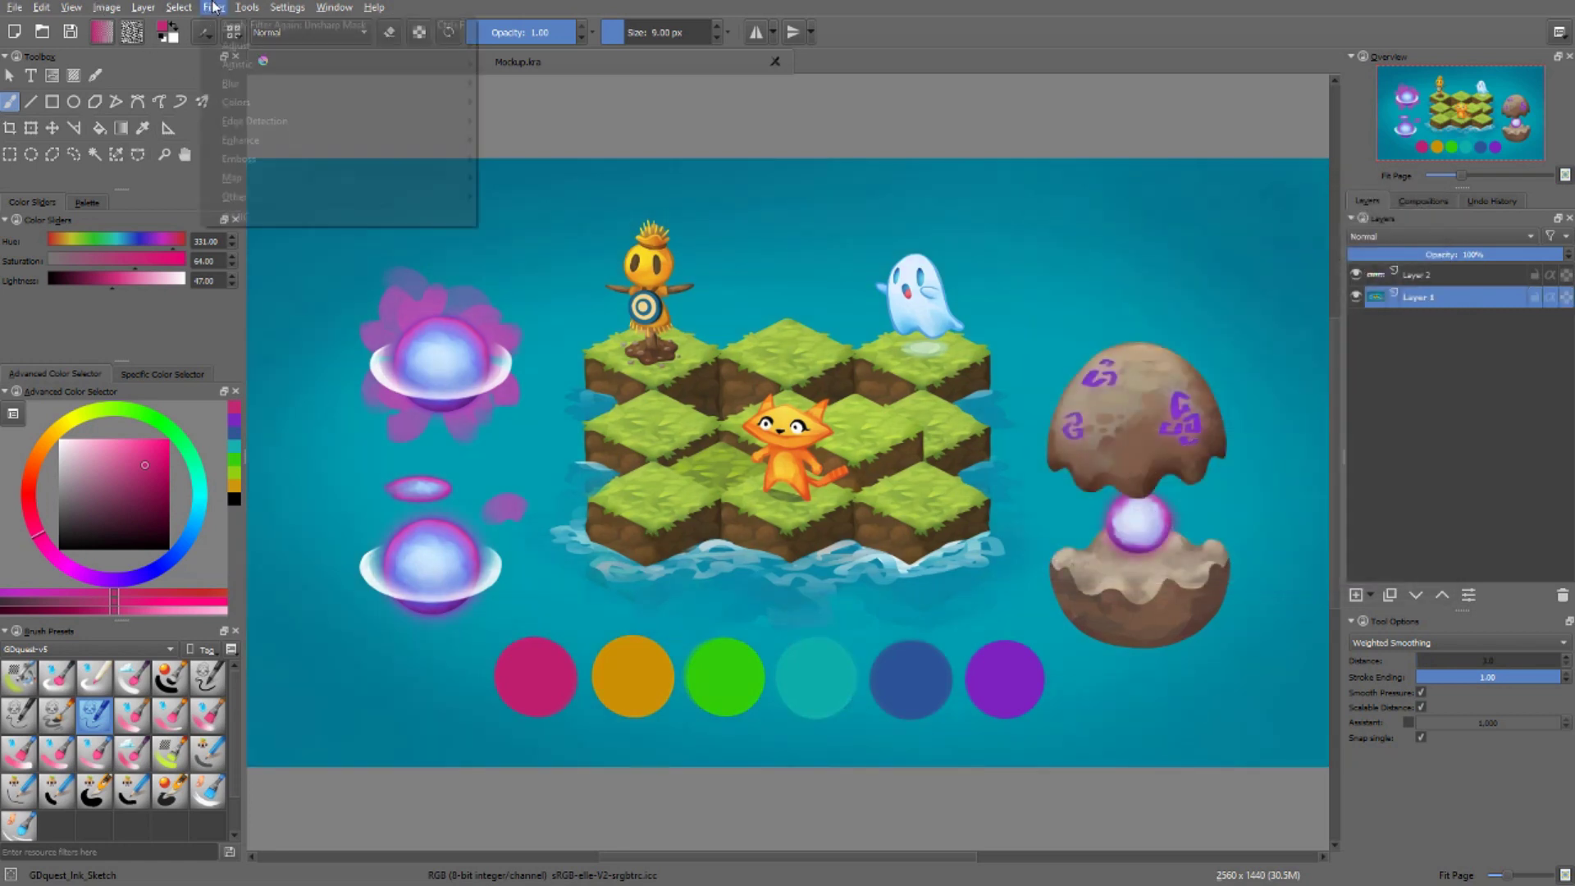
pyautogui.moveTo(247, 6)
pyautogui.moveTo(278, 82)
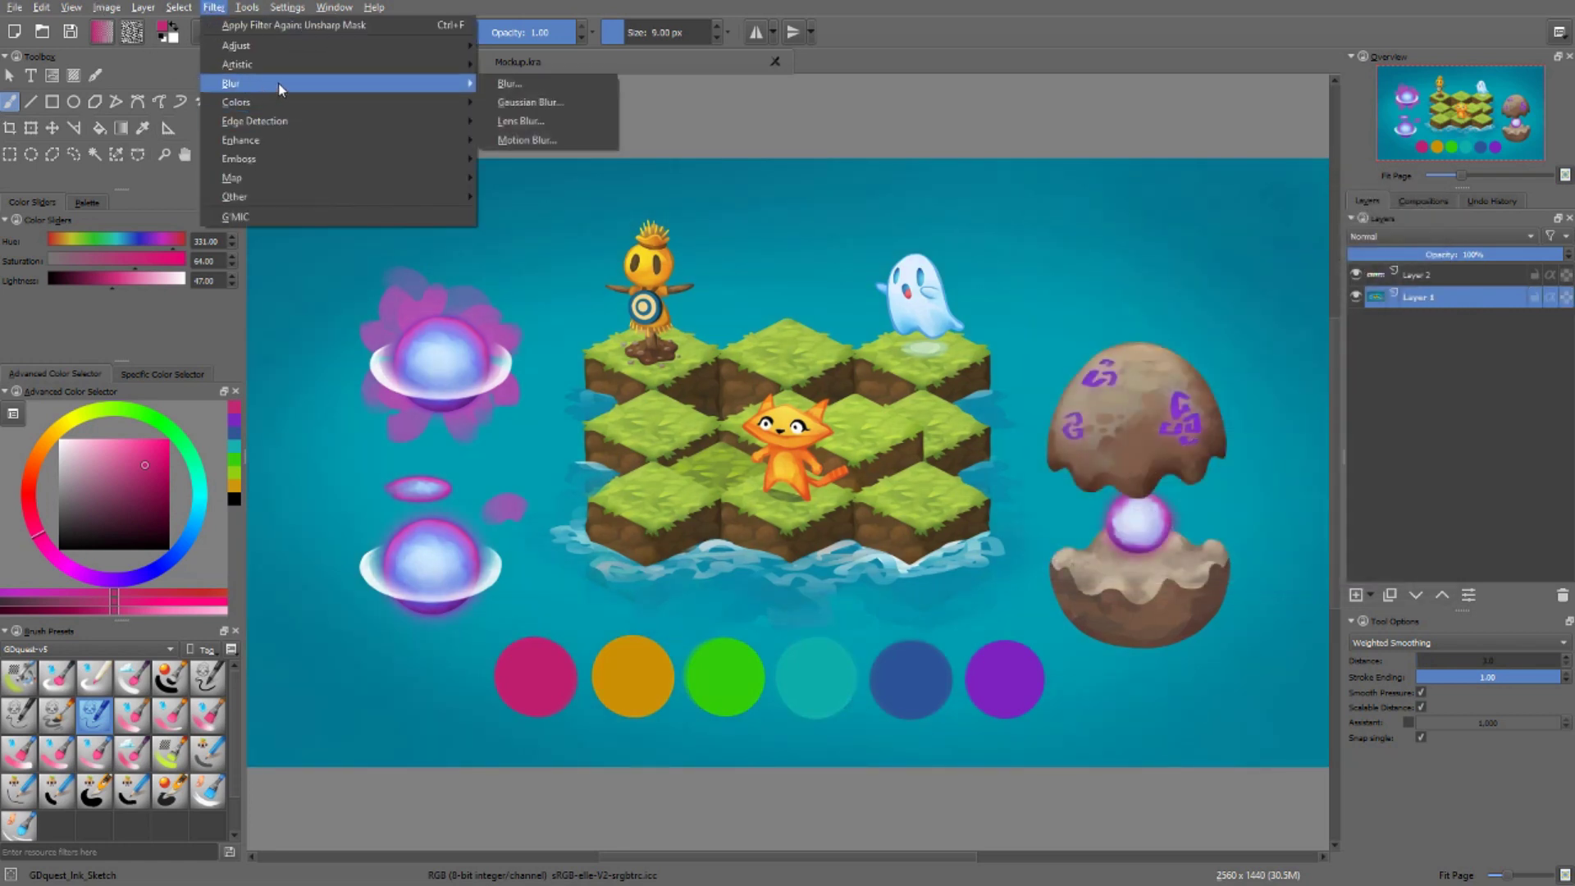
pyautogui.click(545, 104)
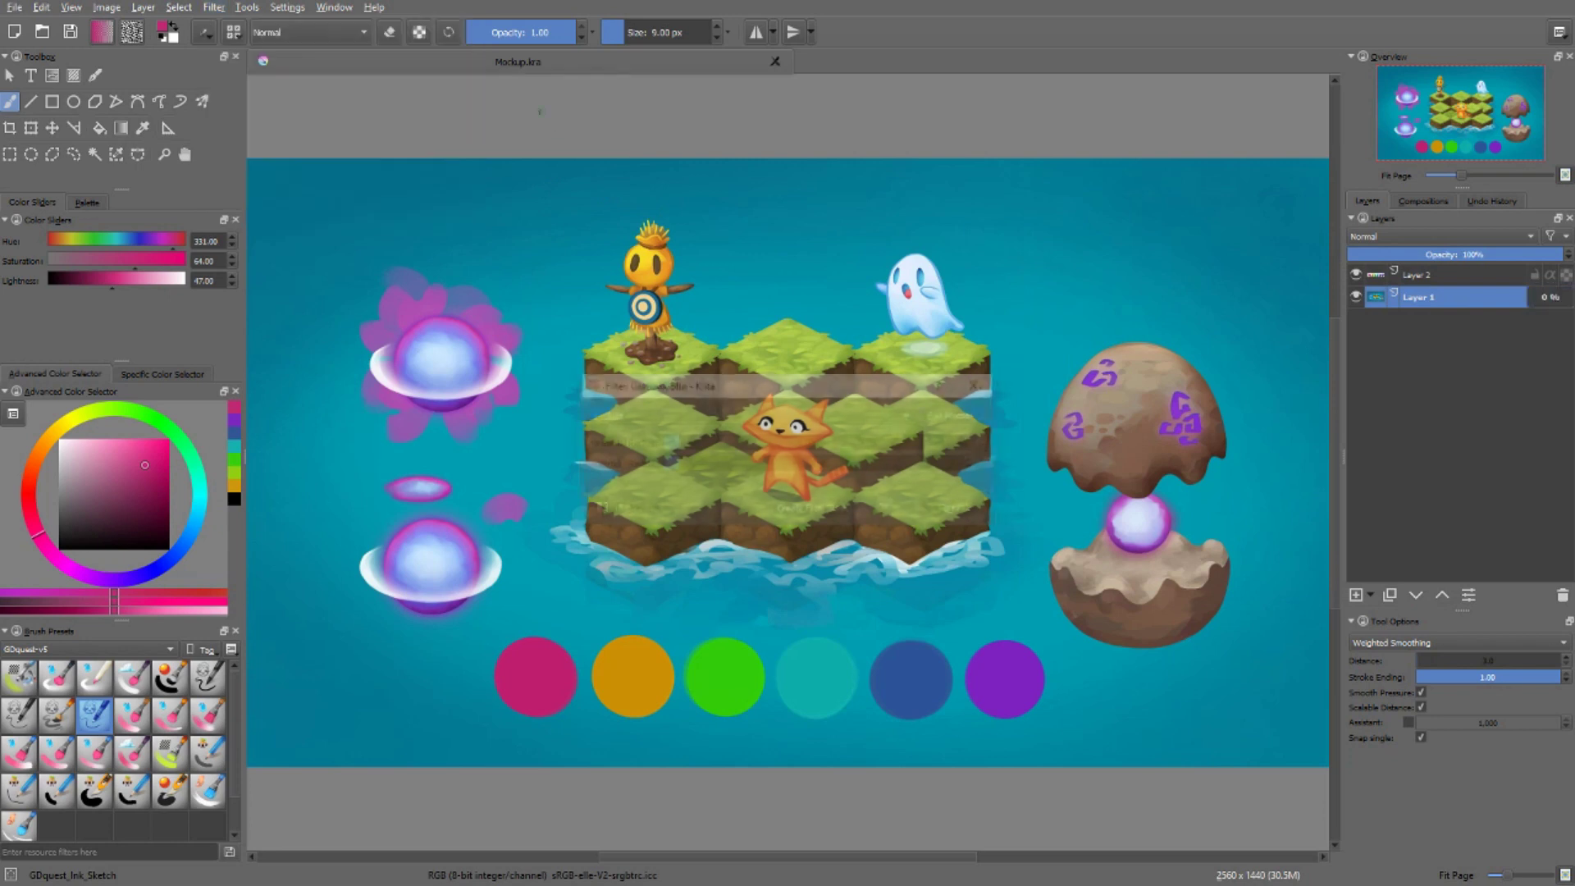
pyautogui.moveTo(689, 384); pyautogui.dragTo(983, 281)
pyautogui.click(1021, 339)
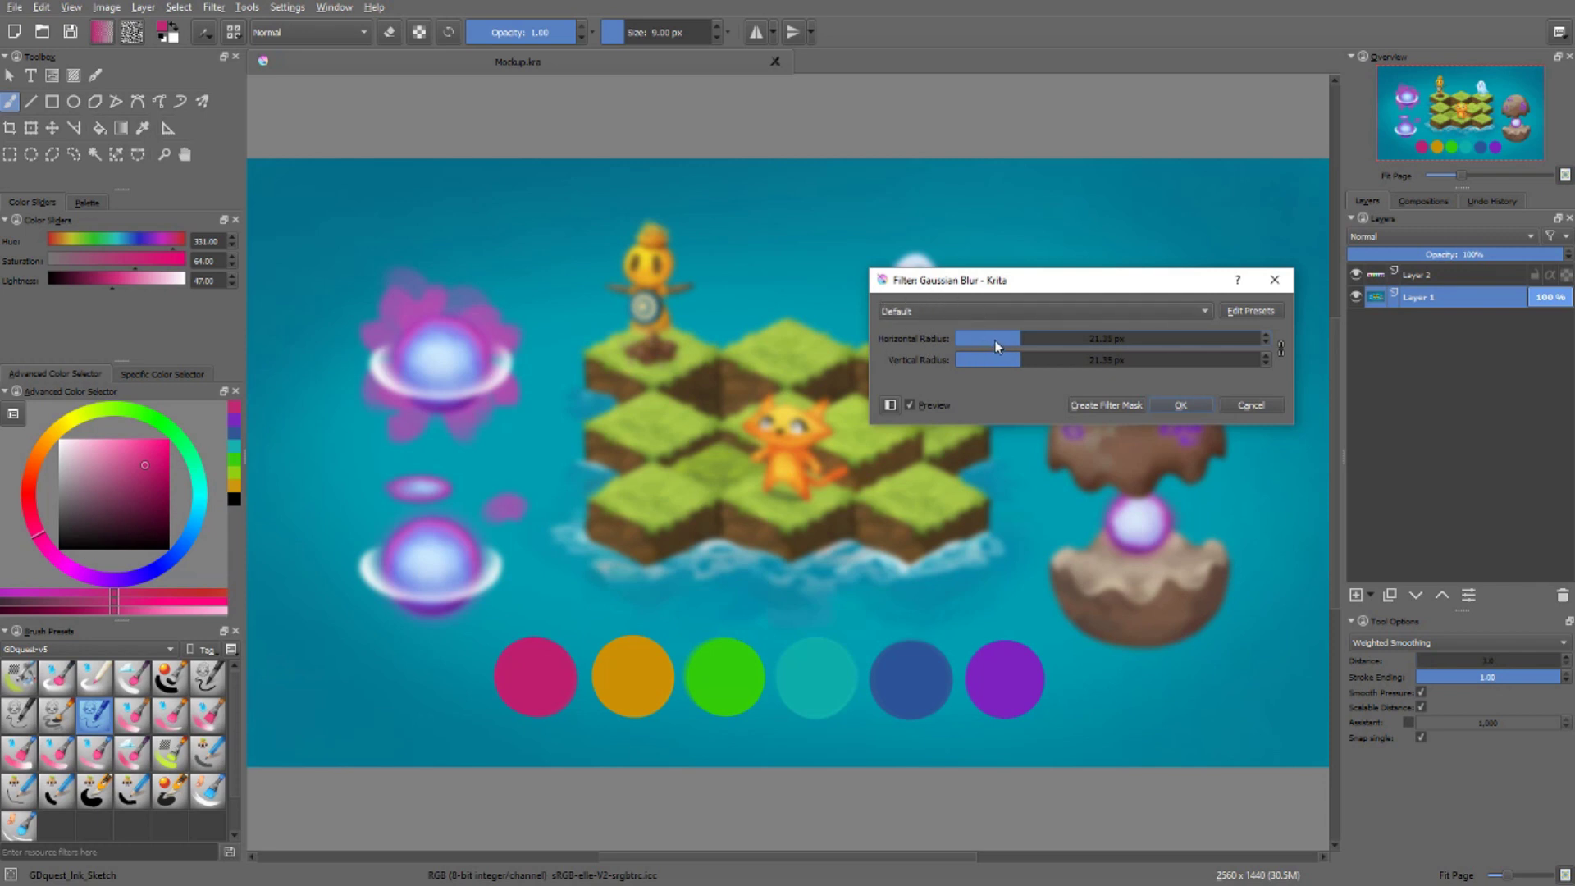
pyautogui.click(1060, 363)
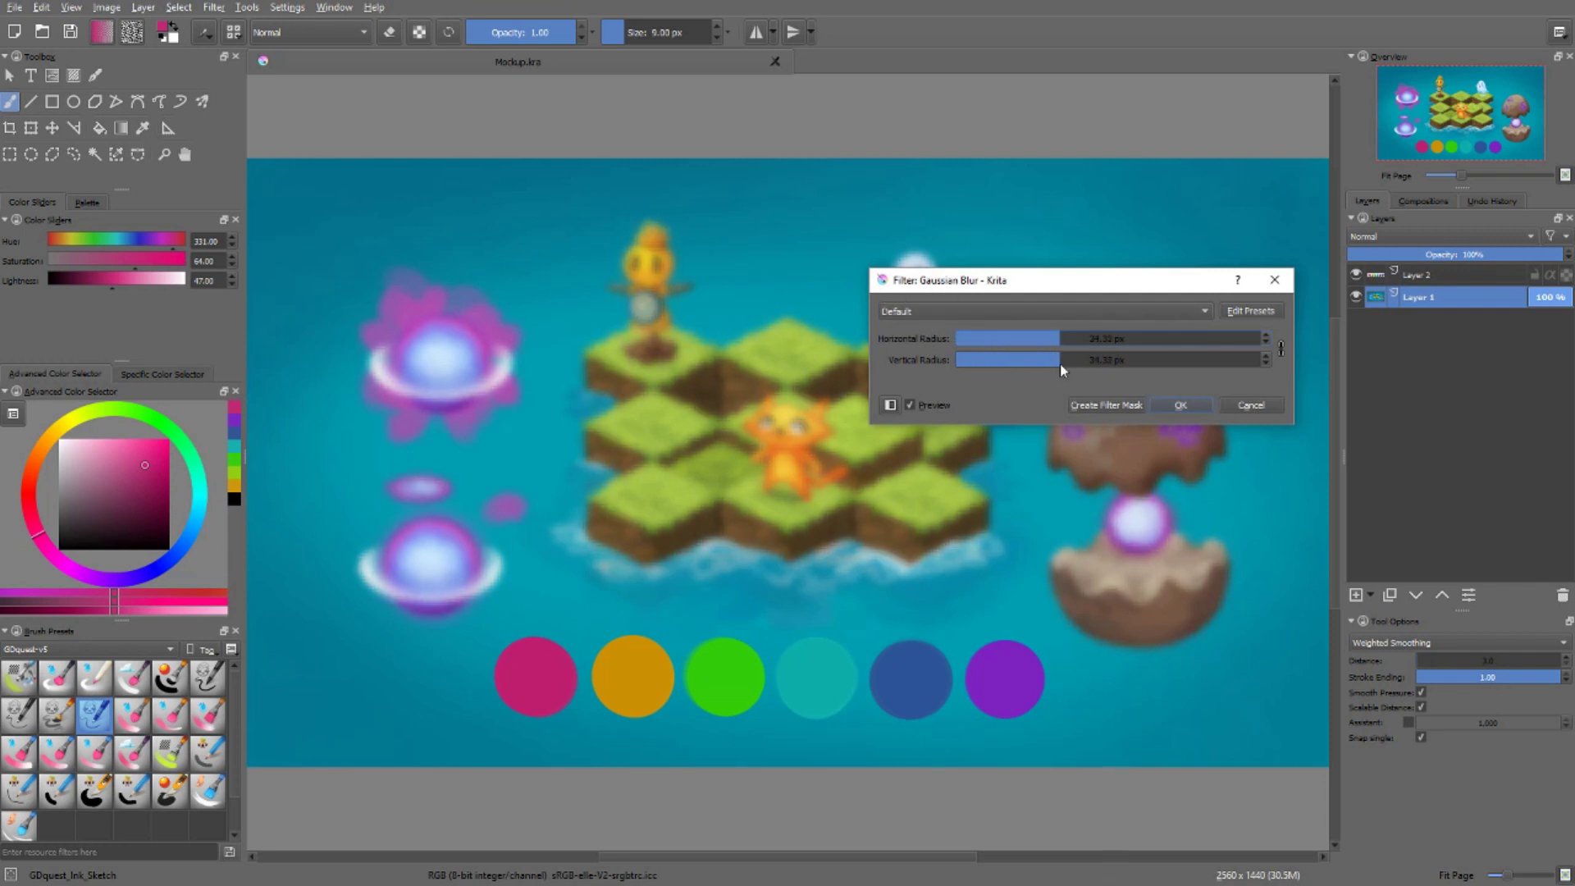
pyautogui.click(1252, 410)
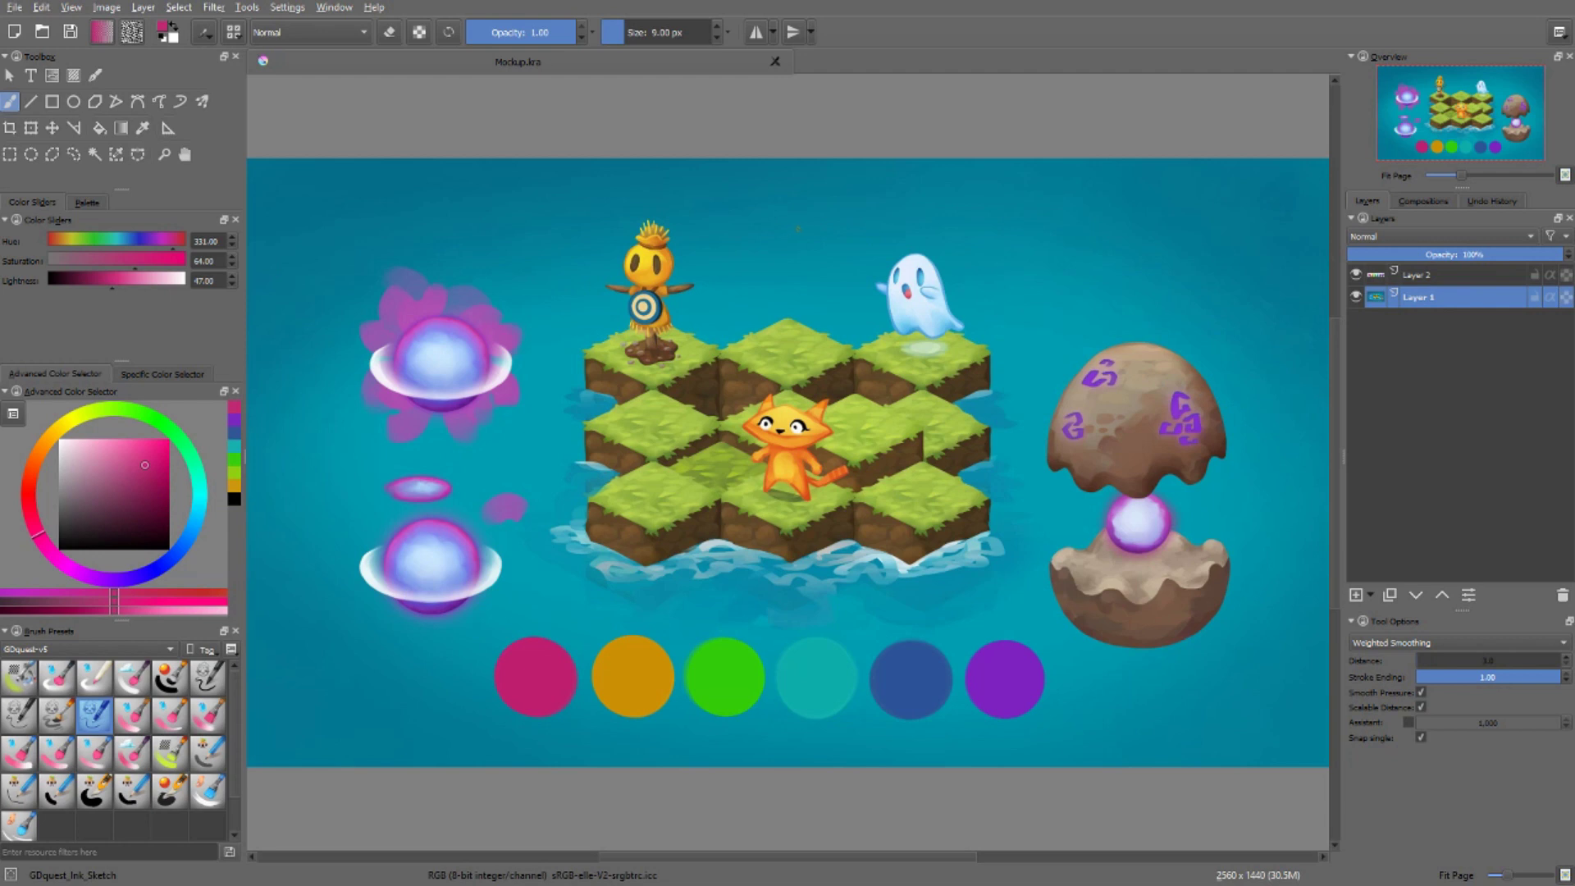
pyautogui.click(214, 8)
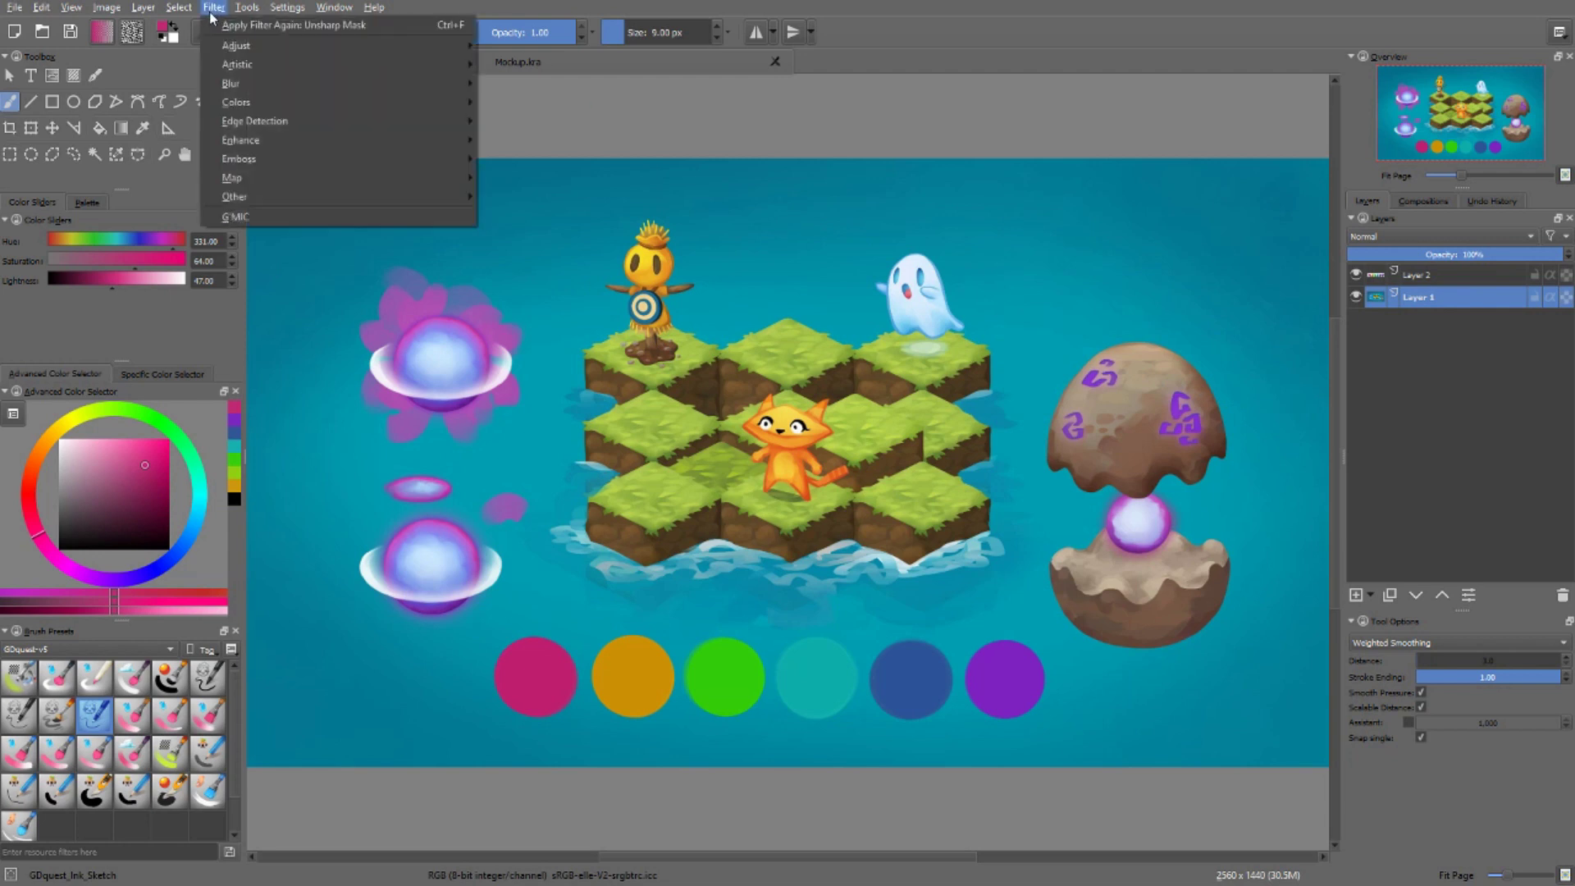
pyautogui.moveTo(266, 45)
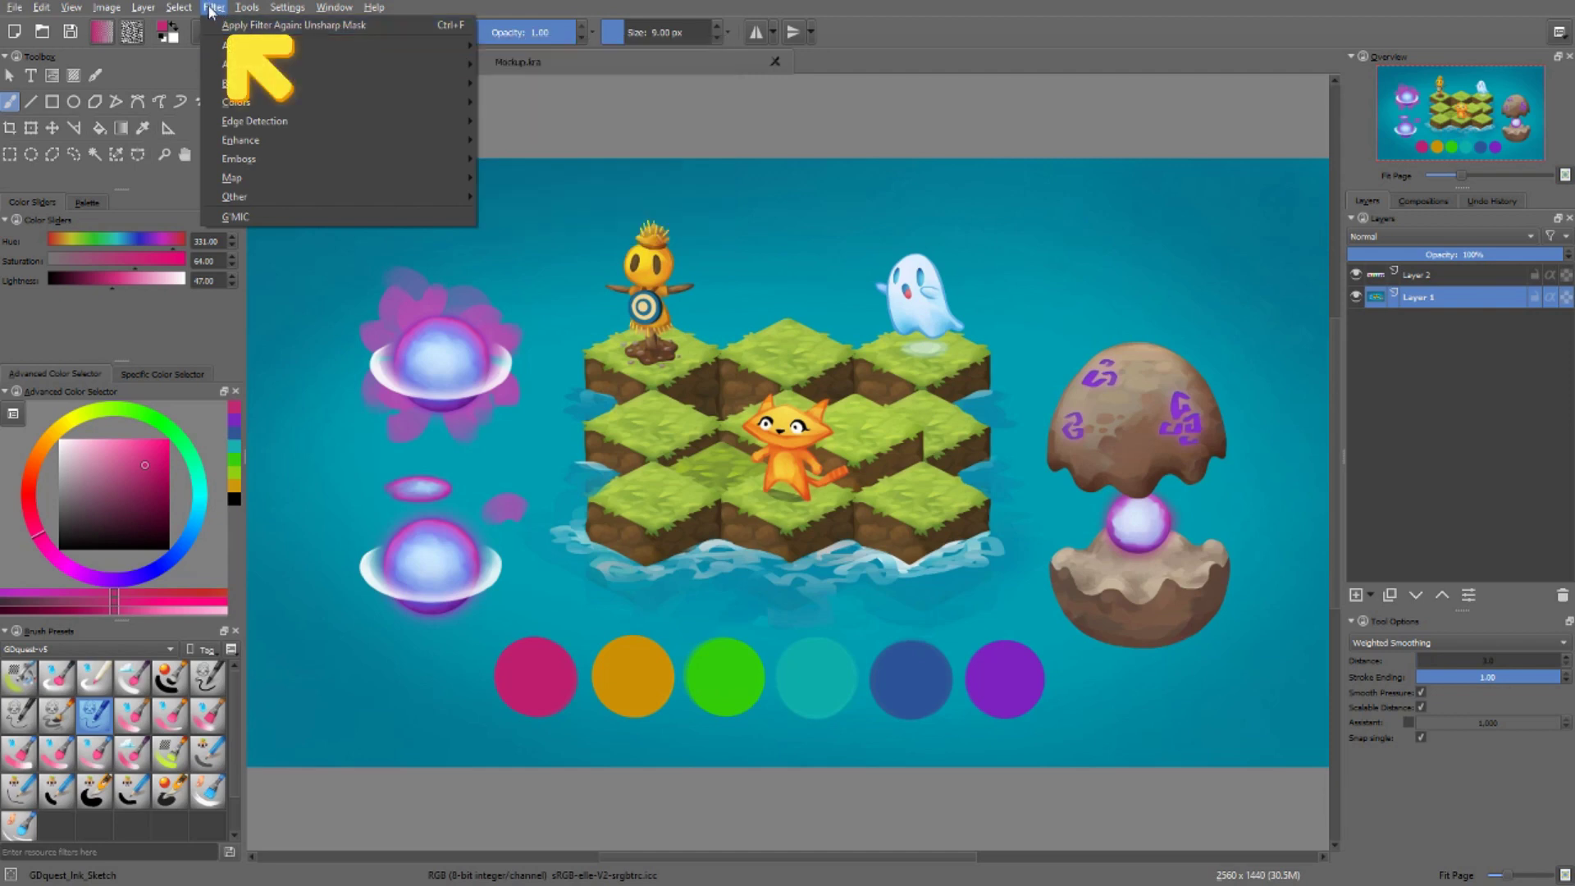
pyautogui.moveTo(182, 9)
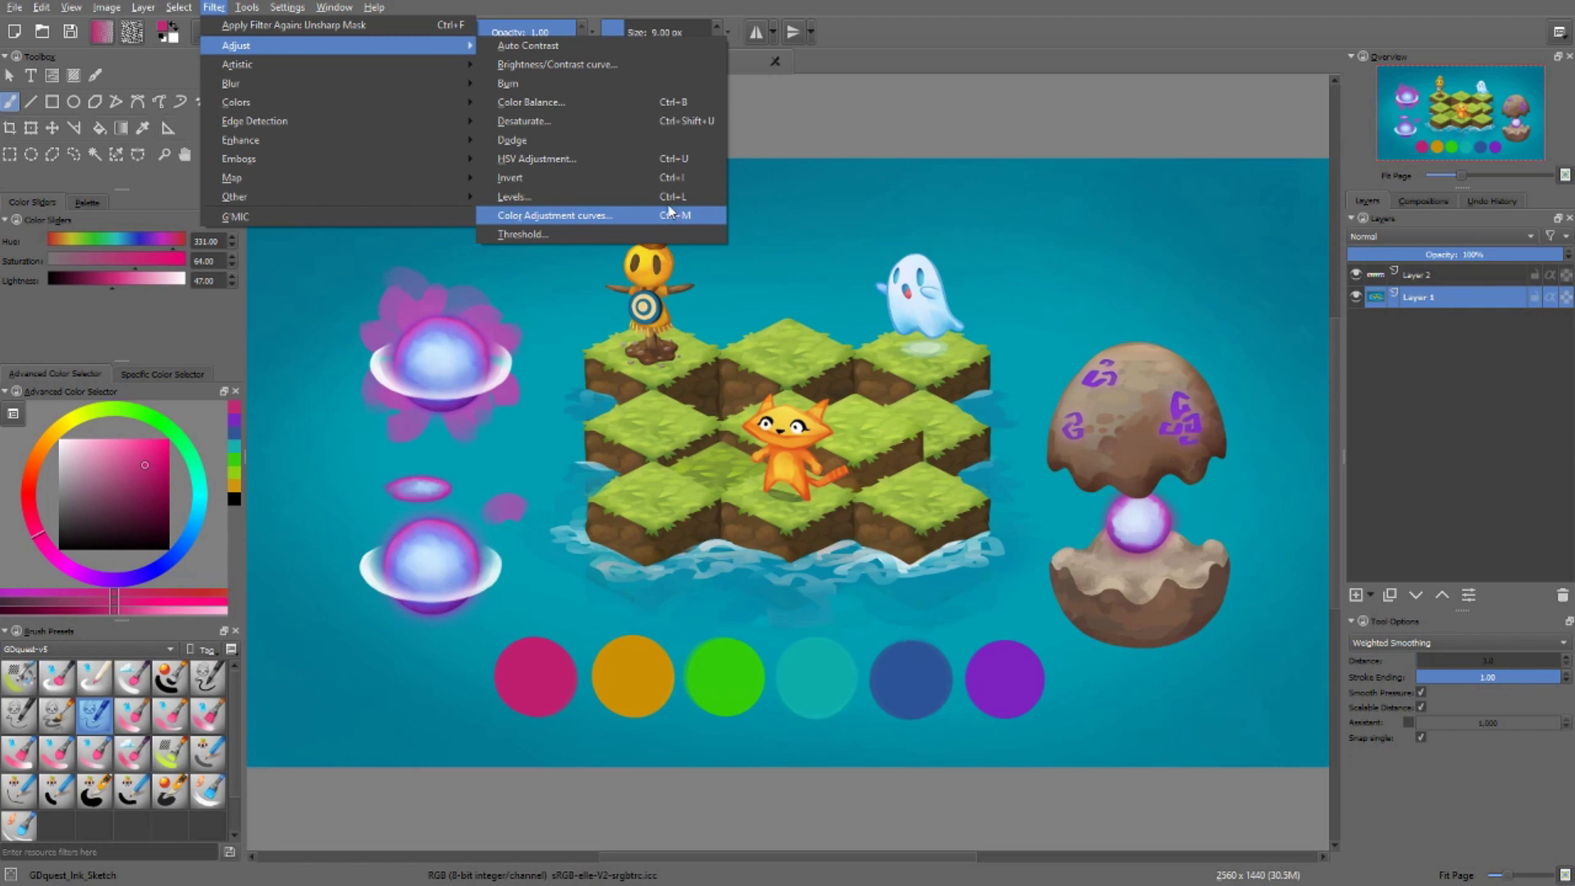
pyautogui.click(779, 131)
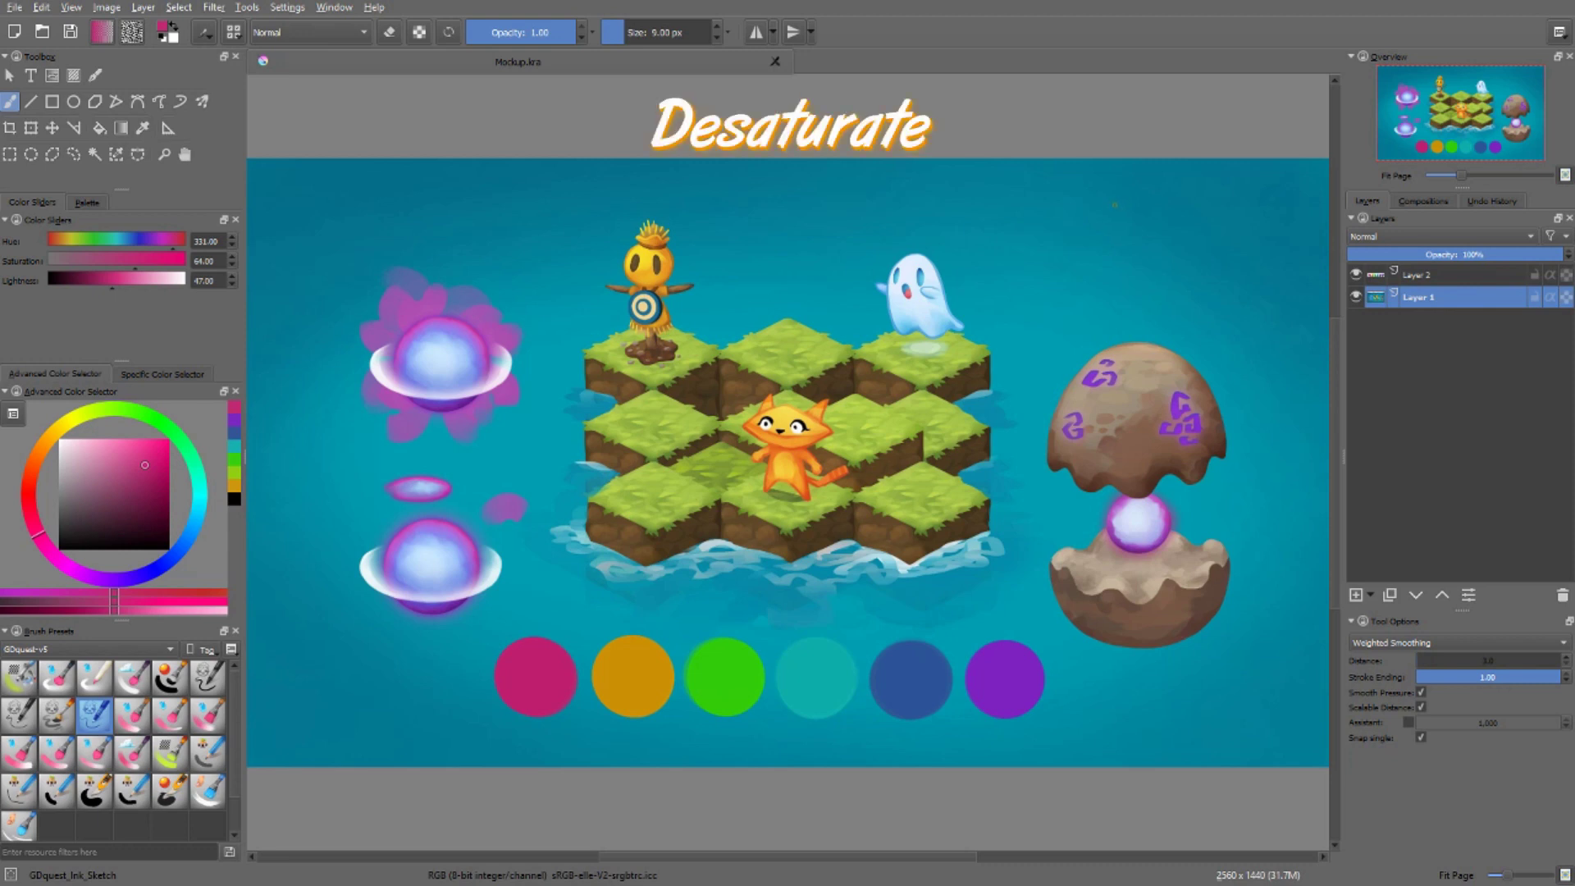
# Preview the Desaturate filter on Layer 1 with the Luminosity (ITU-R BT.601), Average, Min, Max and Lightness methods
pyautogui.click(213, 7)
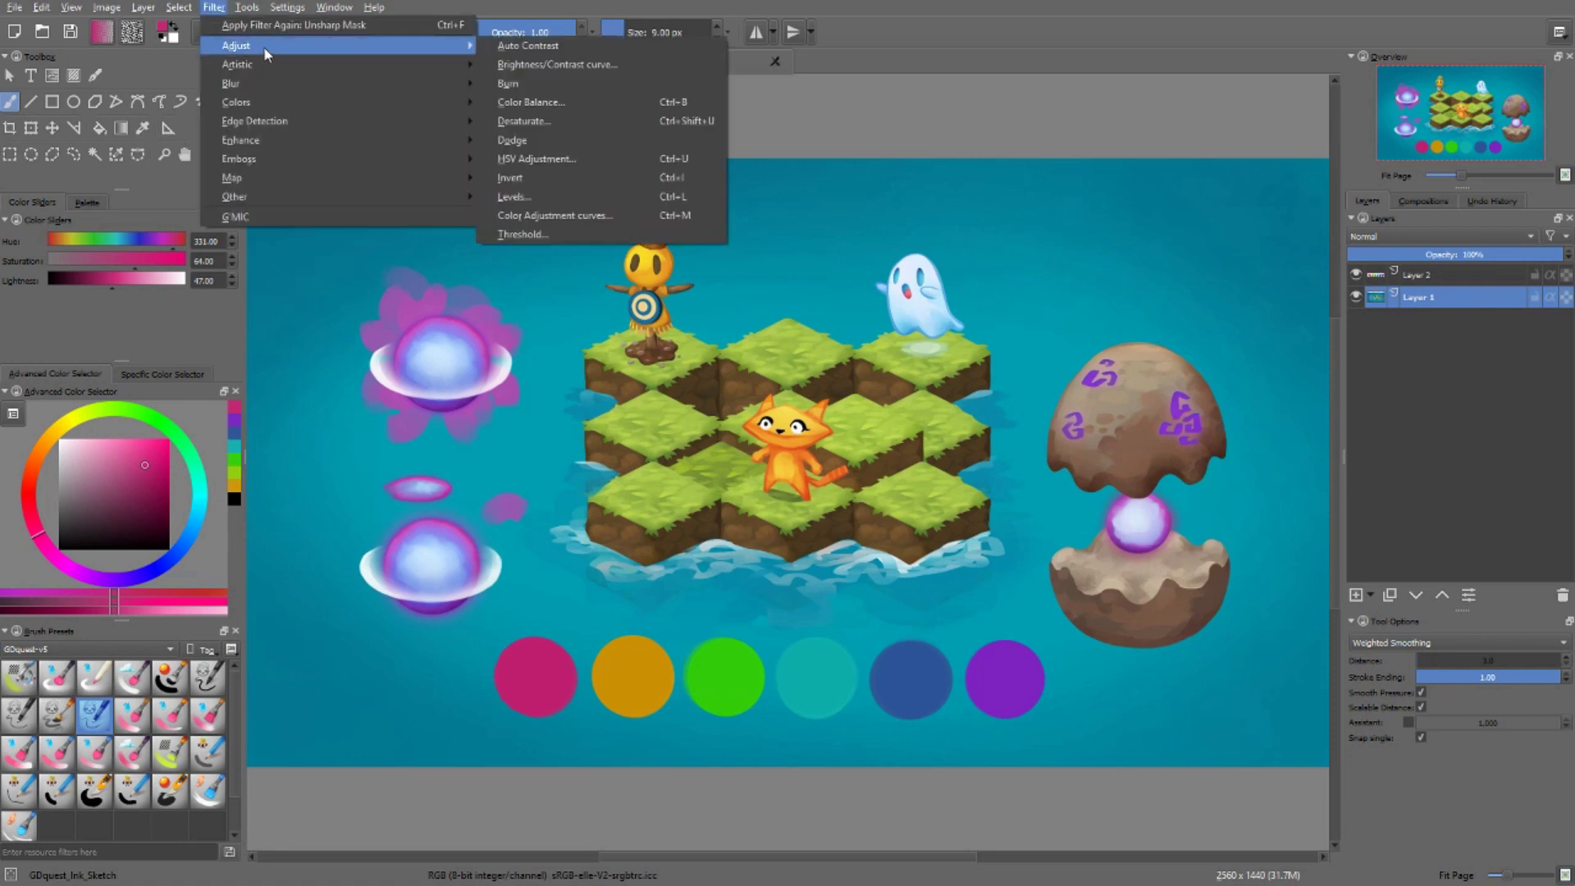
pyautogui.click(872, 152)
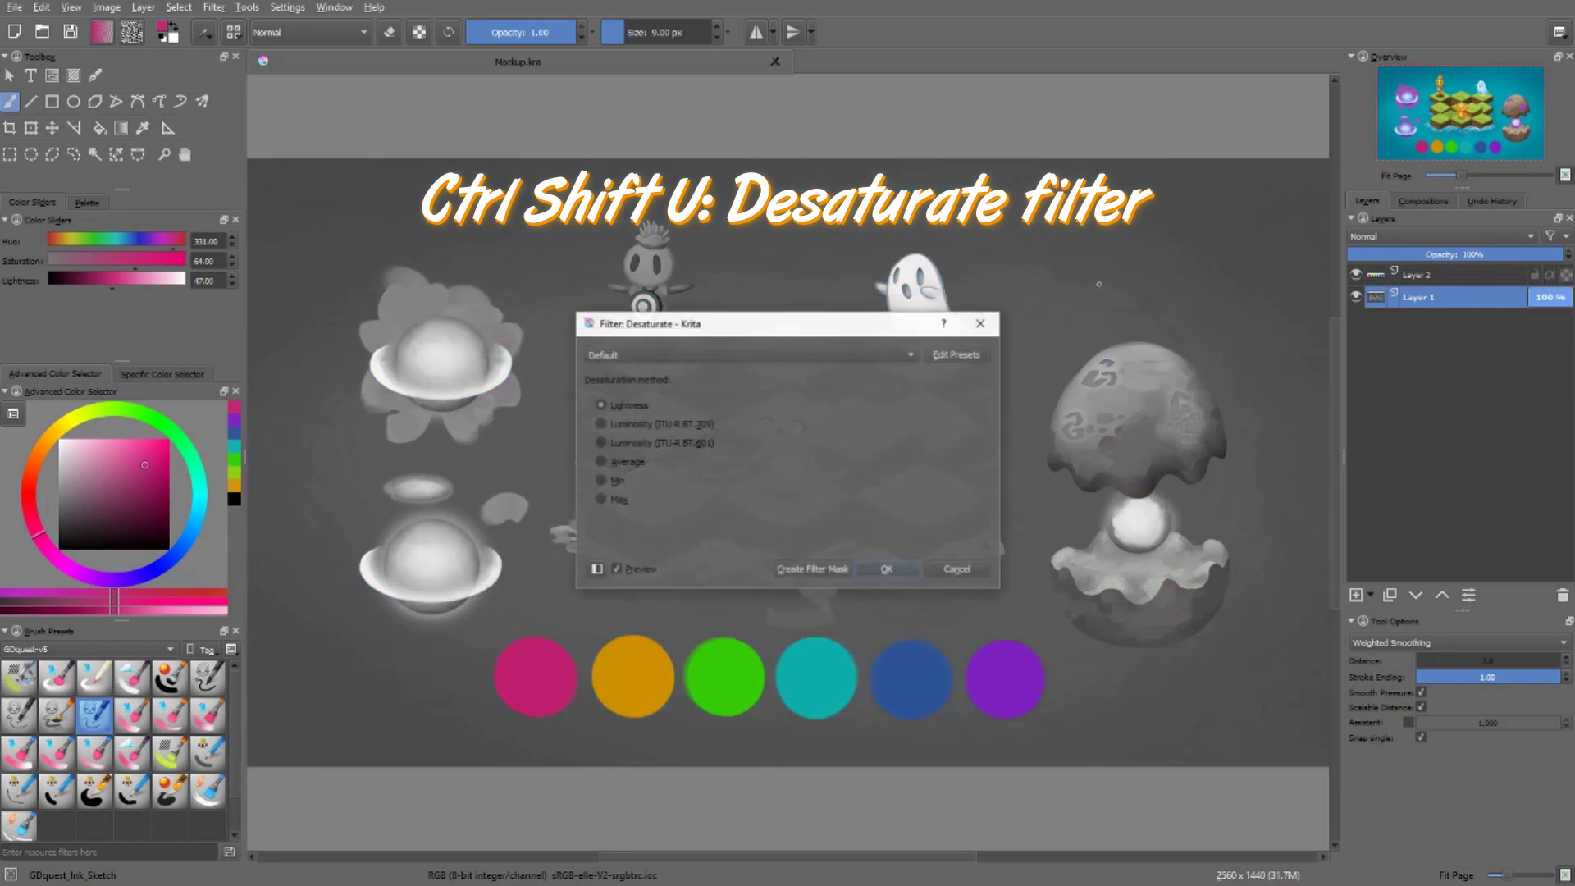
pyautogui.moveTo(761, 323); pyautogui.dragTo(1206, 169)
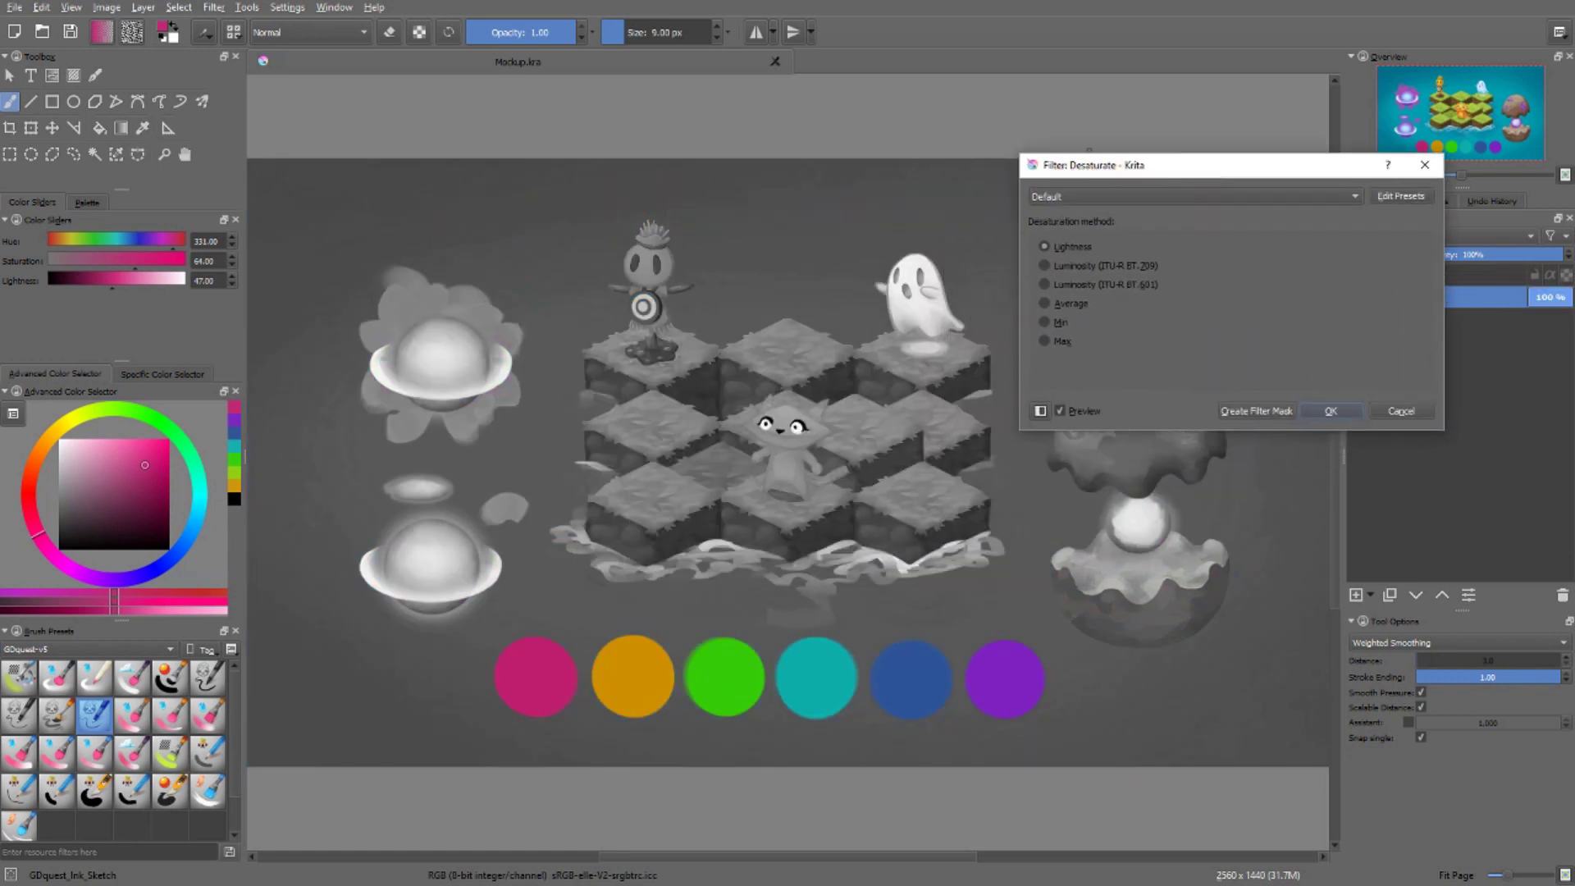
pyautogui.click(1061, 283)
pyautogui.click(1058, 304)
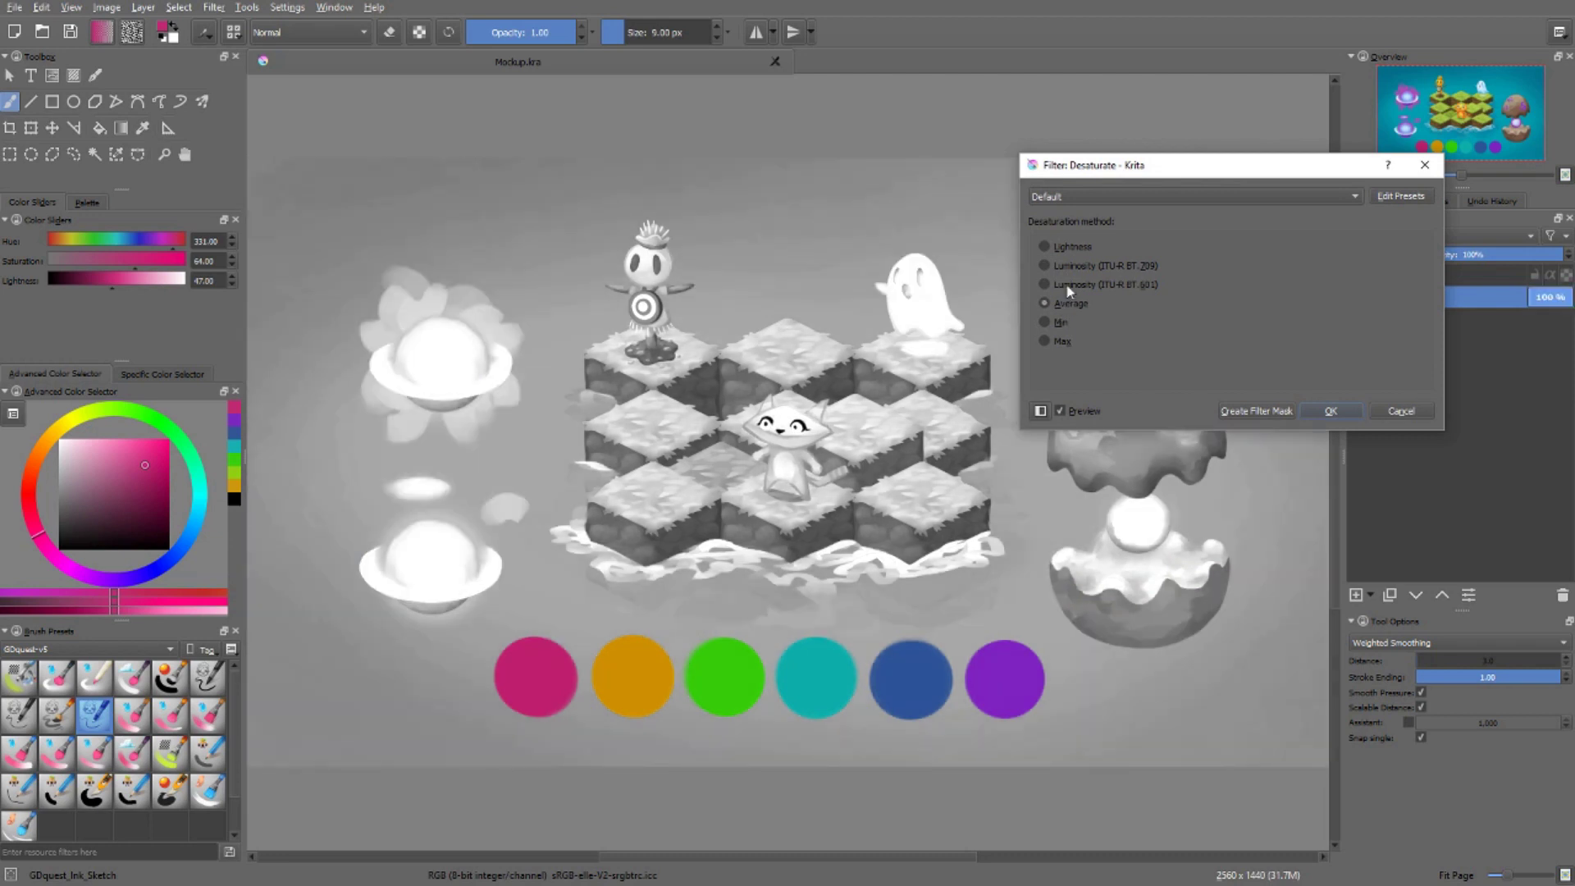
pyautogui.click(1055, 324)
pyautogui.click(1051, 341)
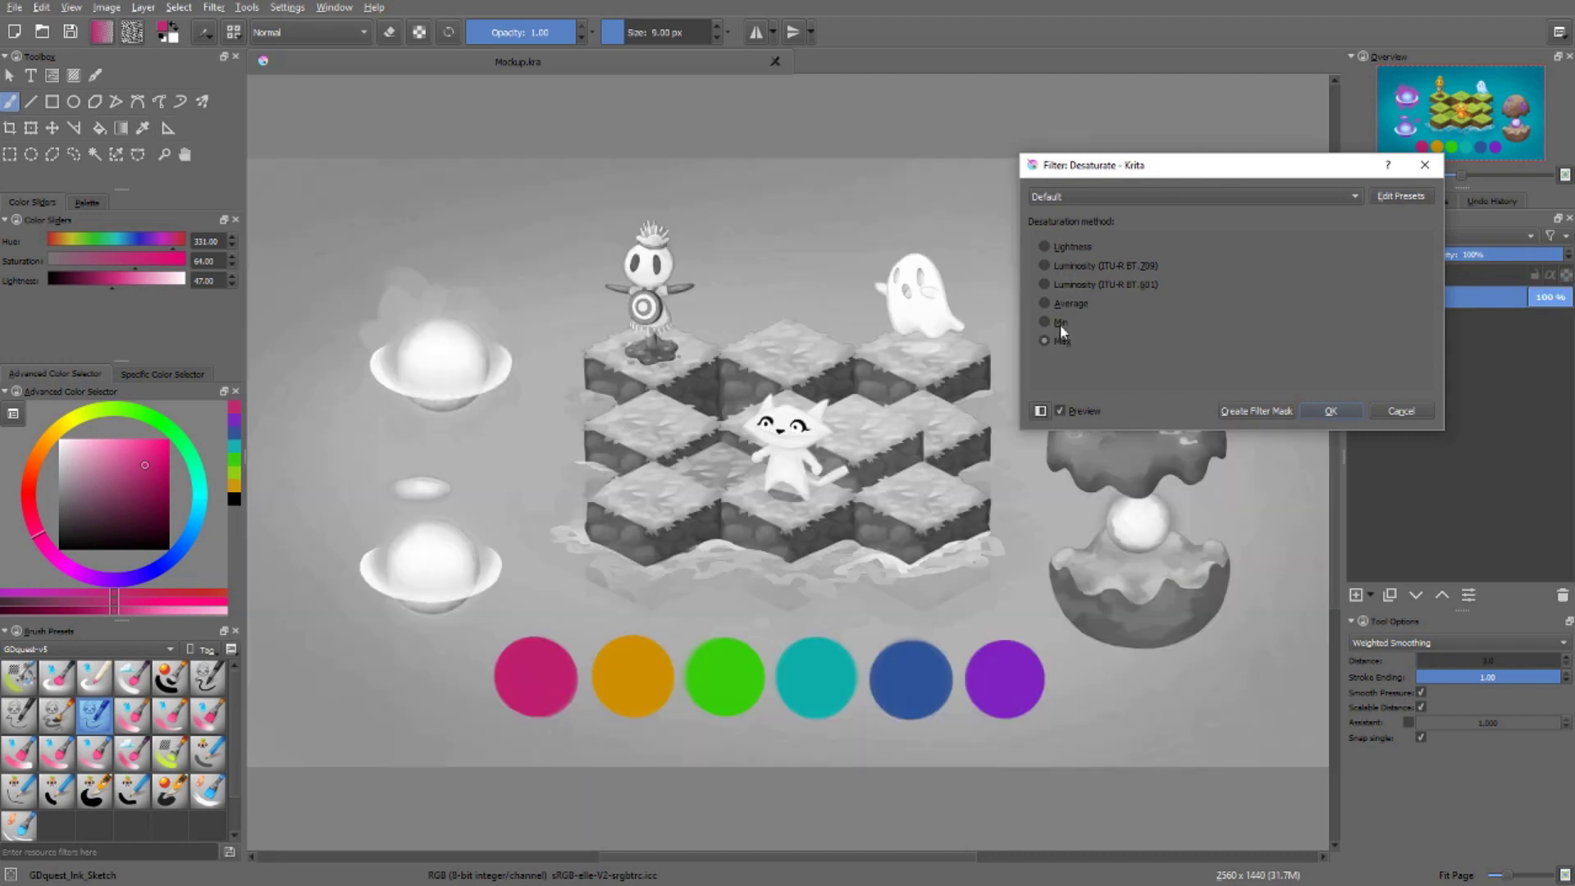
pyautogui.click(1081, 285)
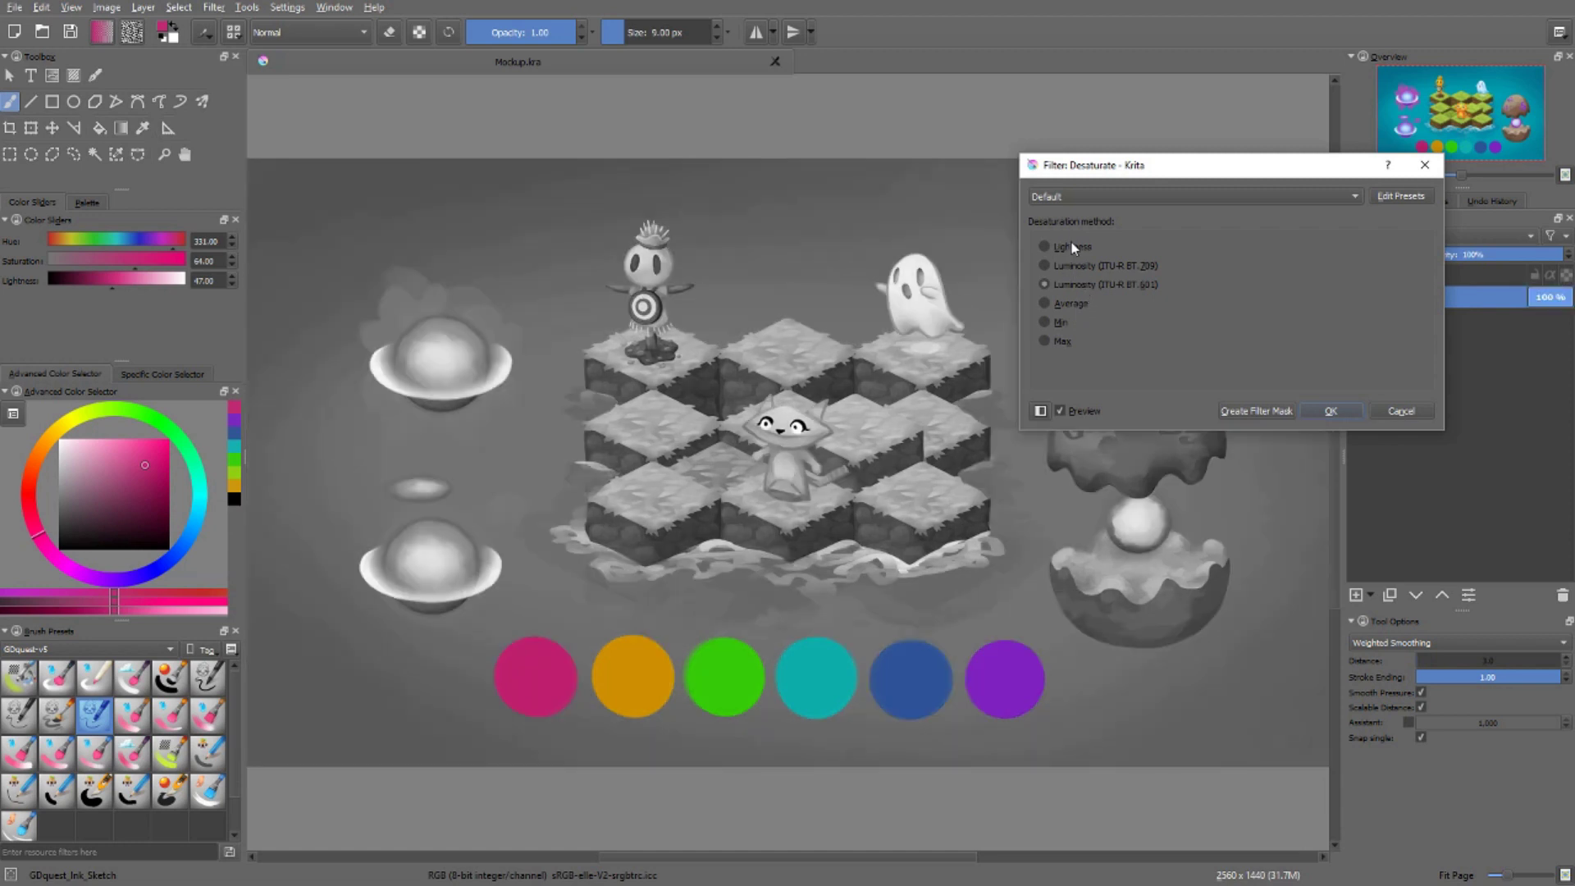
pyautogui.click(1070, 246)
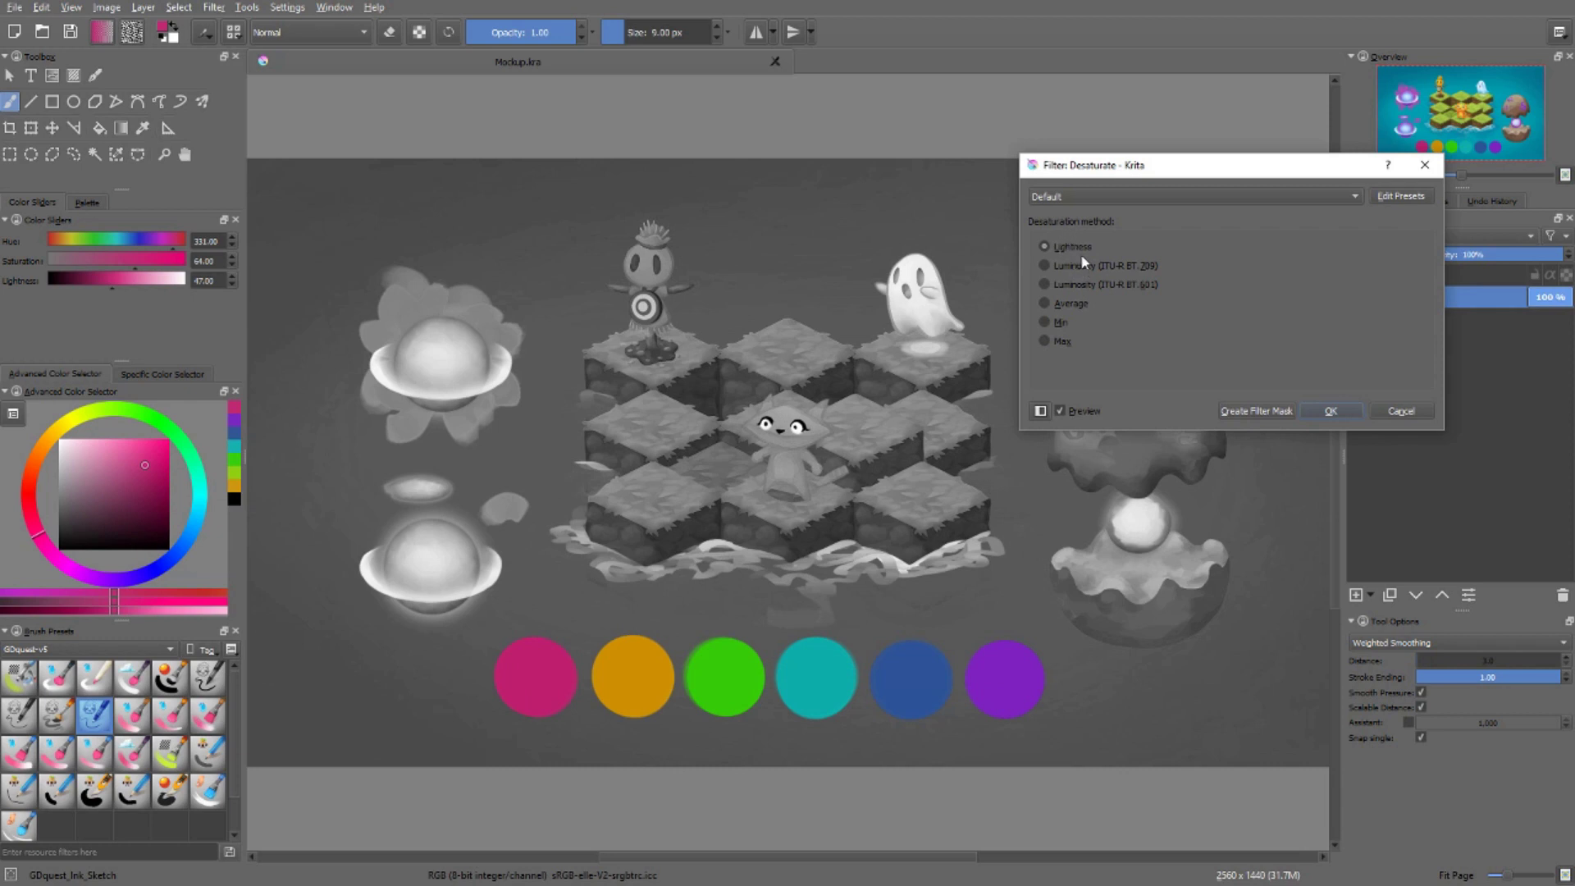
# Compare the Luminosity ITU-R BT.709 and BT.601 desaturation previews on Layer 1 and cancel the filter
pyautogui.click(1079, 283)
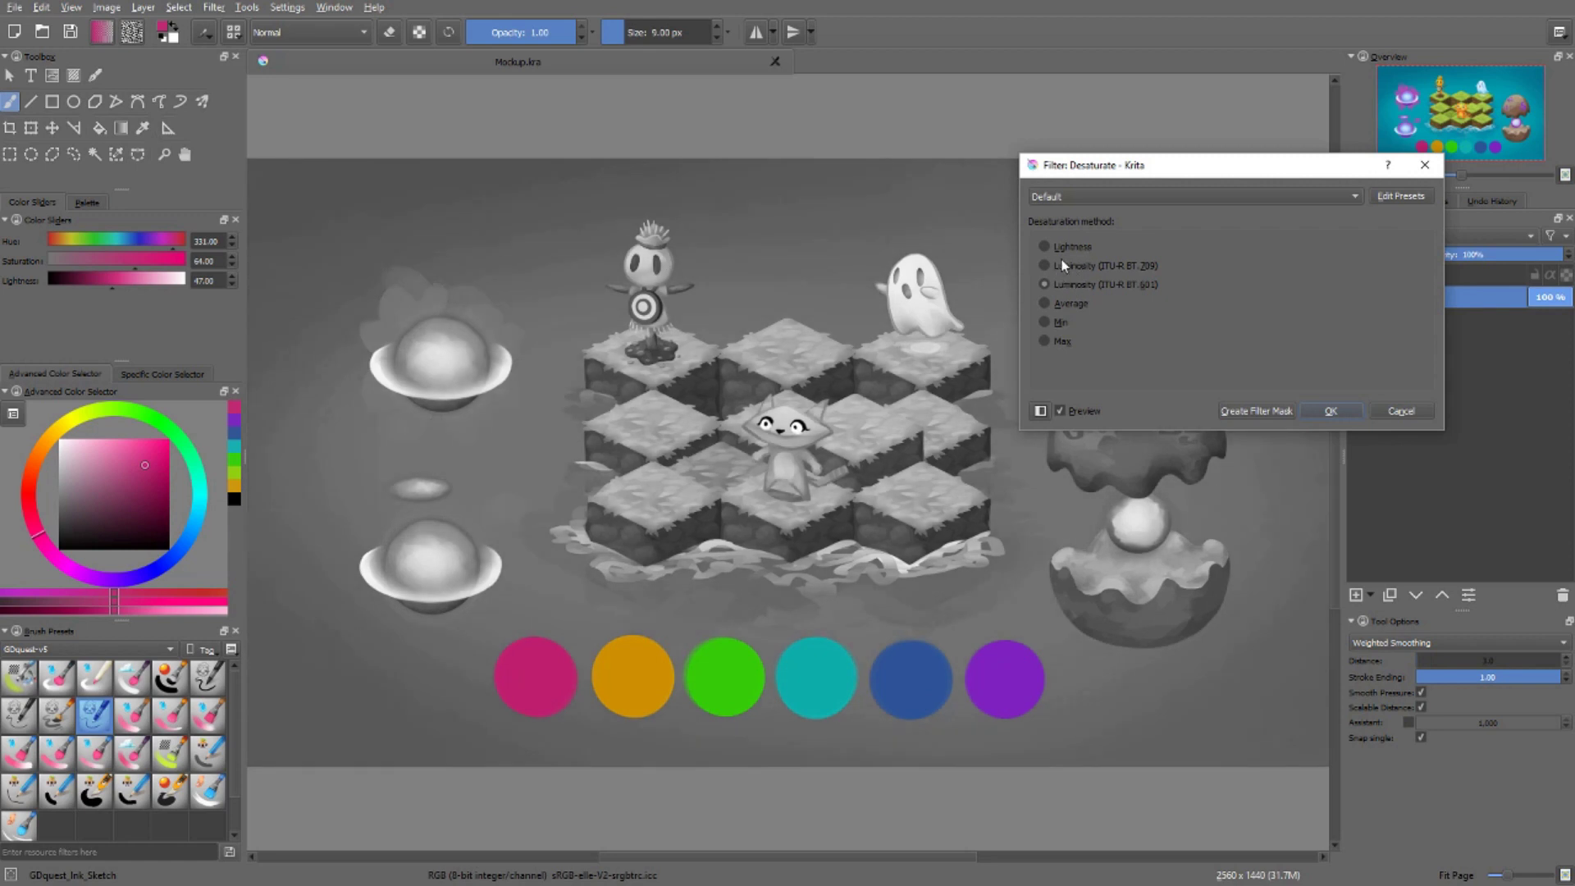
pyautogui.click(1061, 262)
pyautogui.click(1071, 287)
pyautogui.click(1076, 267)
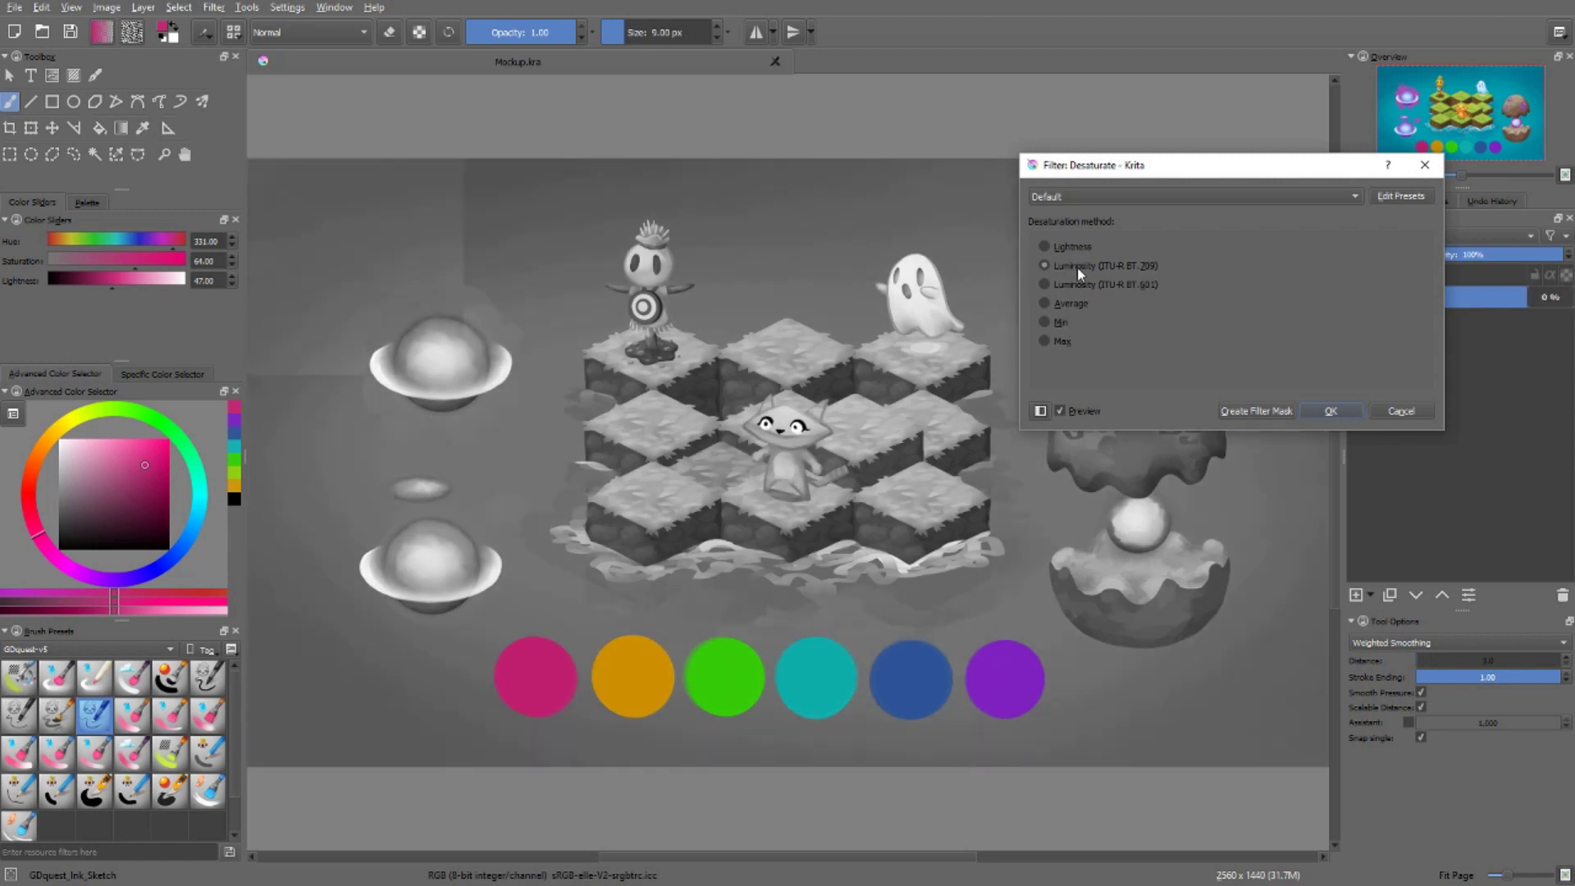
pyautogui.click(1076, 283)
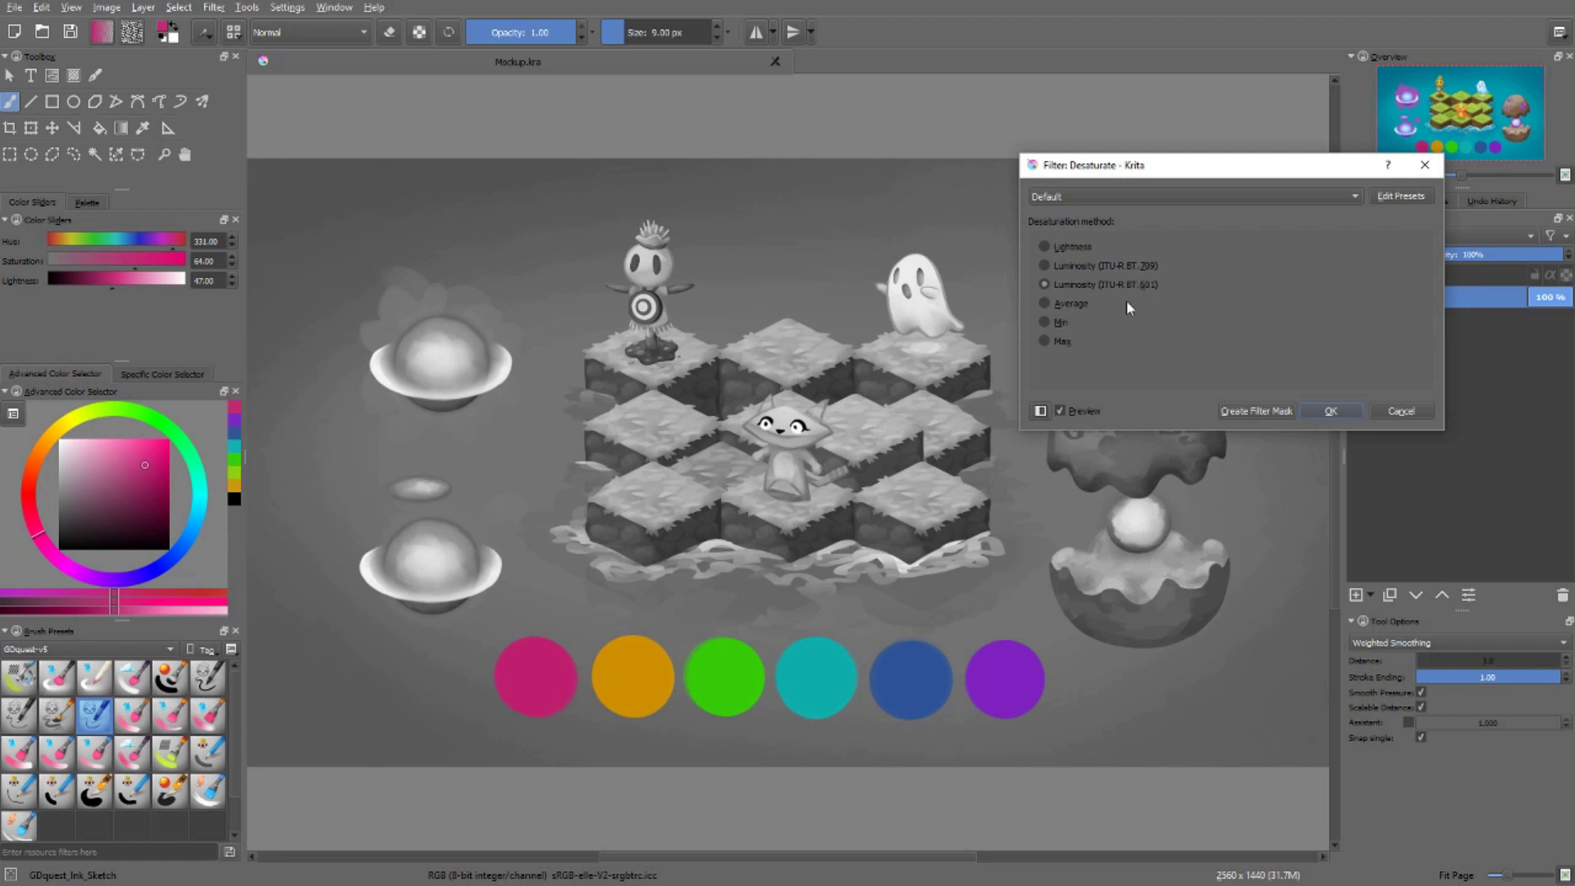
pyautogui.click(1400, 410)
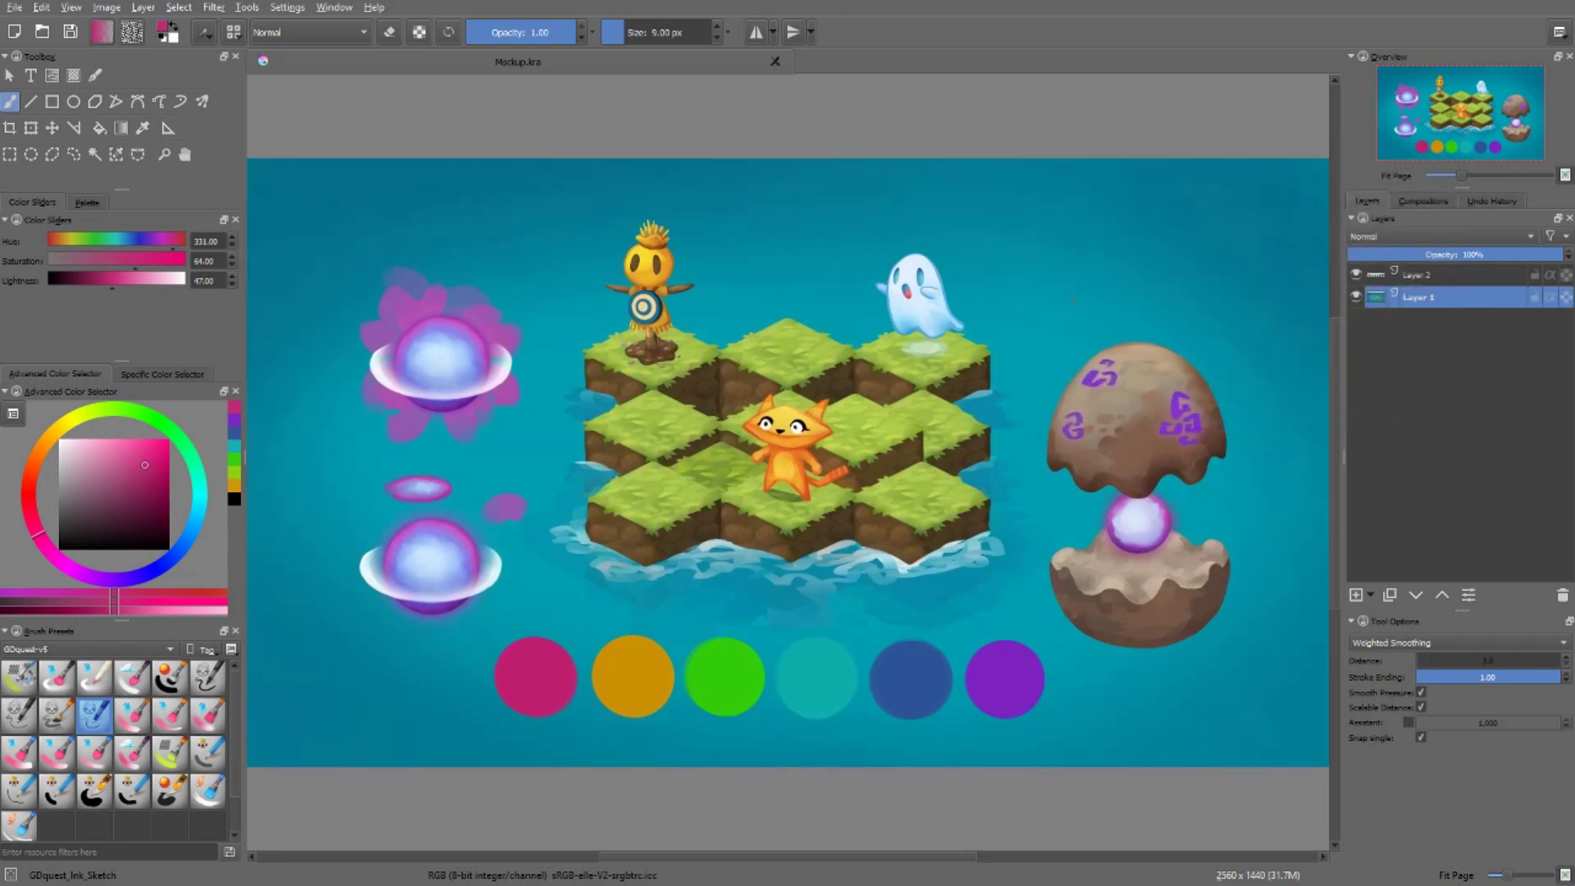
# Try Desaturate on Layer 1 again, comparing both Luminosity methods with Average, Max and Min, and discard it
pyautogui.hotkey('ctrl', 'shift', 'u')
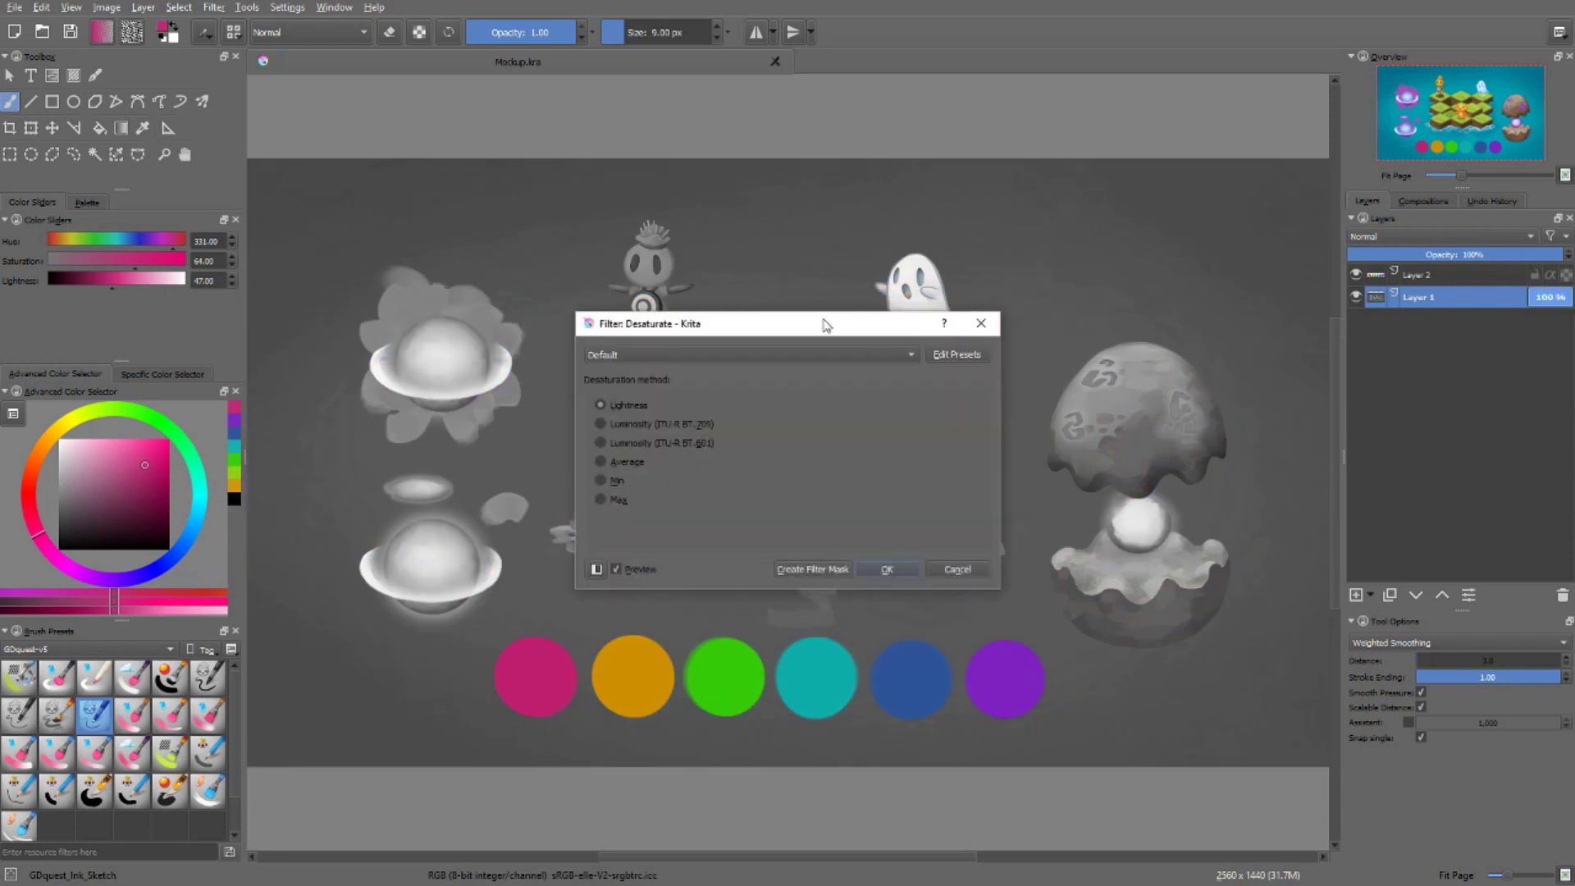
pyautogui.moveTo(816, 327); pyautogui.dragTo(1211, 199)
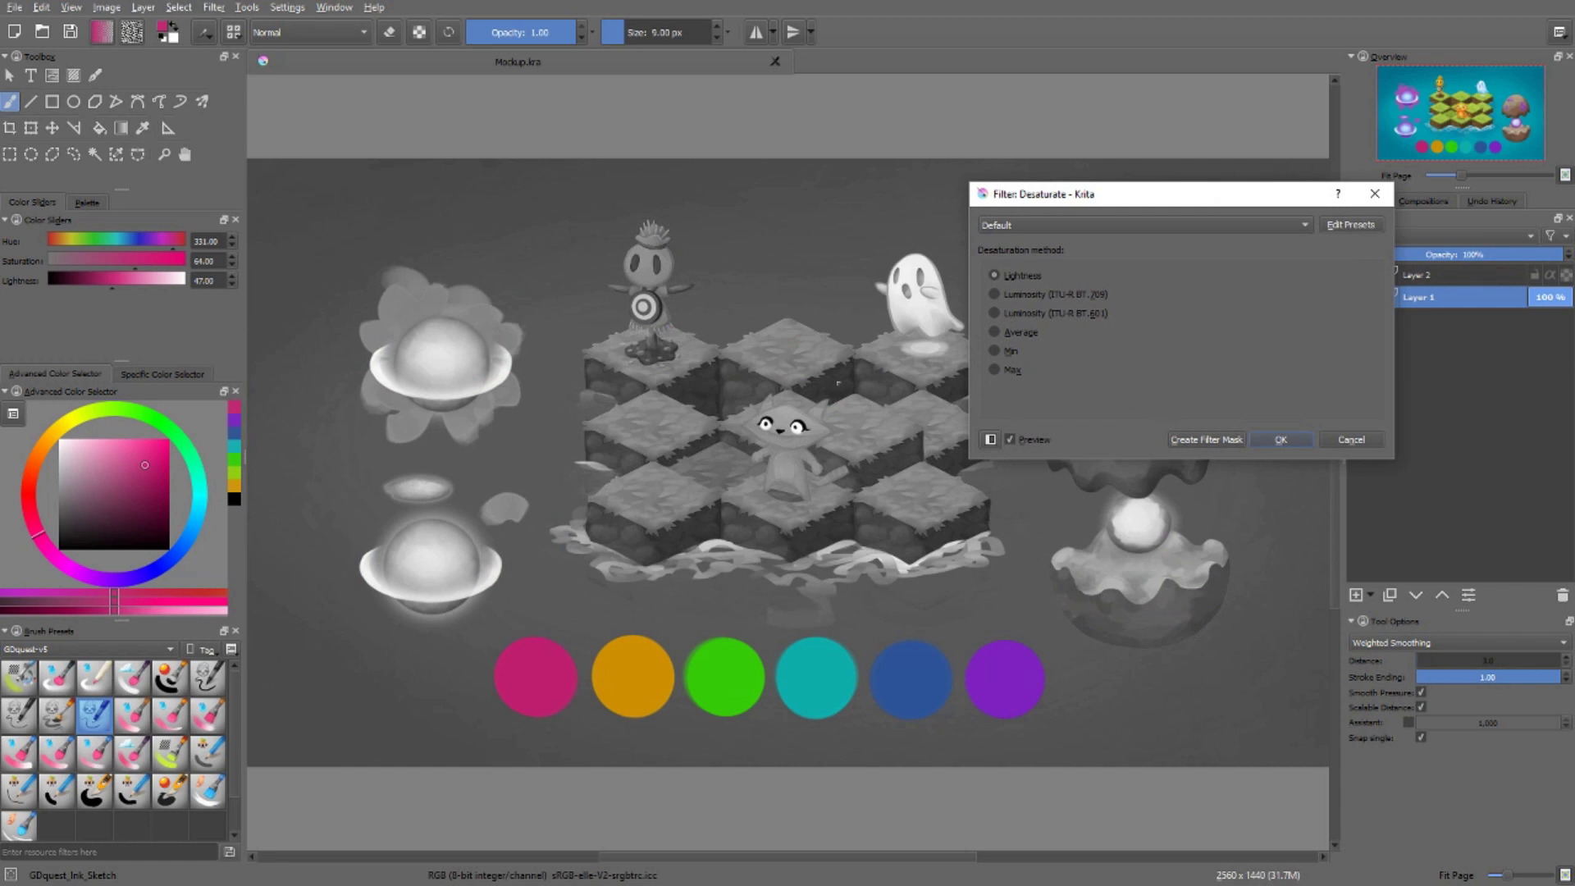
pyautogui.click(1062, 294)
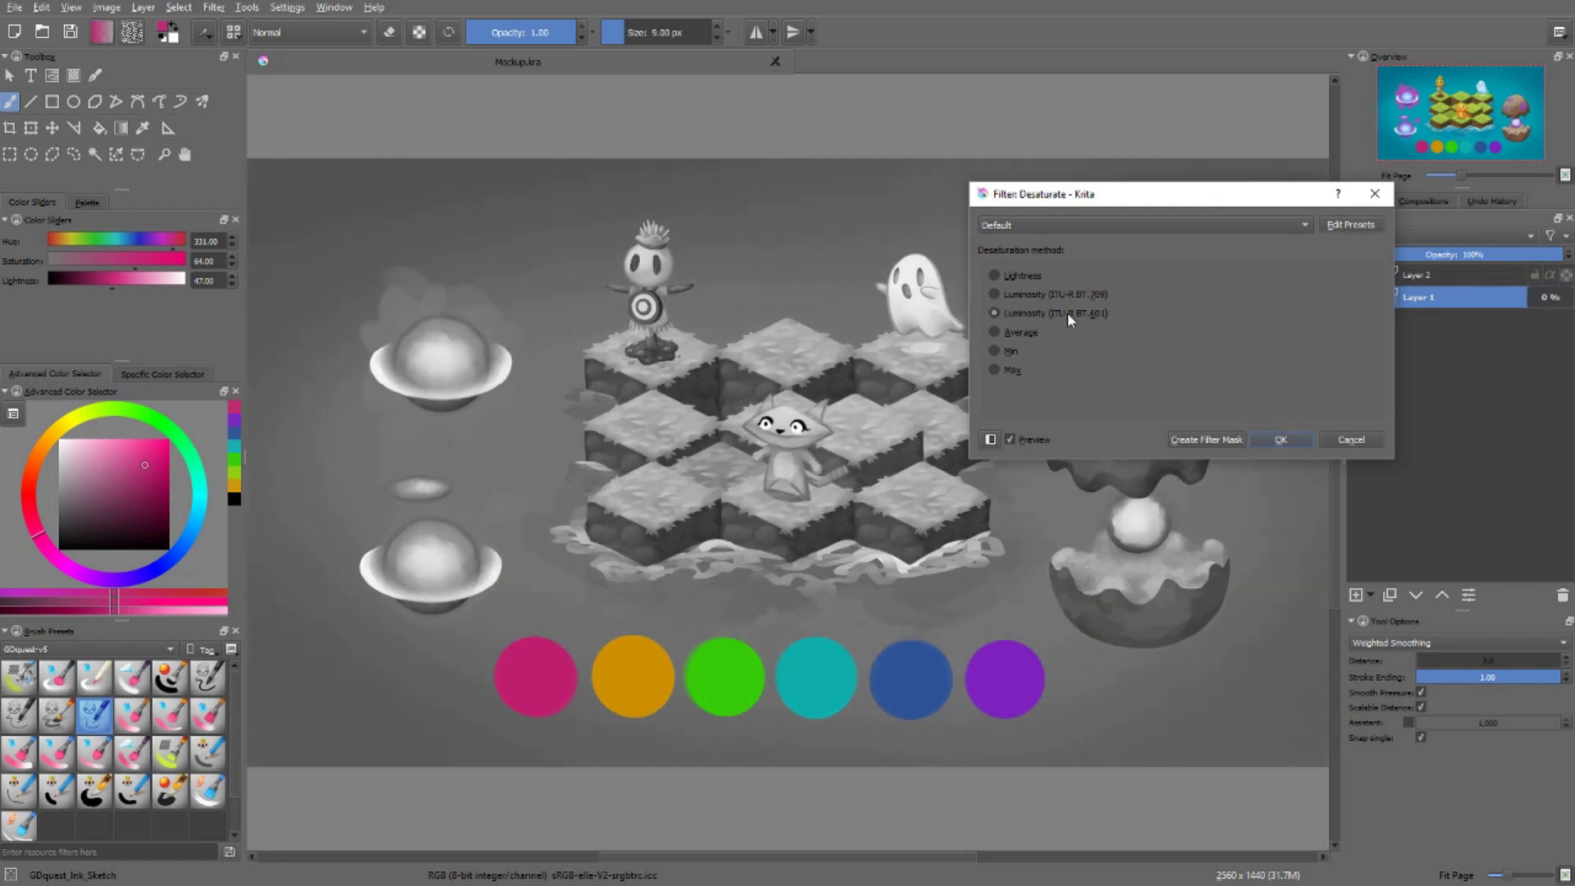
pyautogui.click(1067, 312)
pyautogui.click(1021, 331)
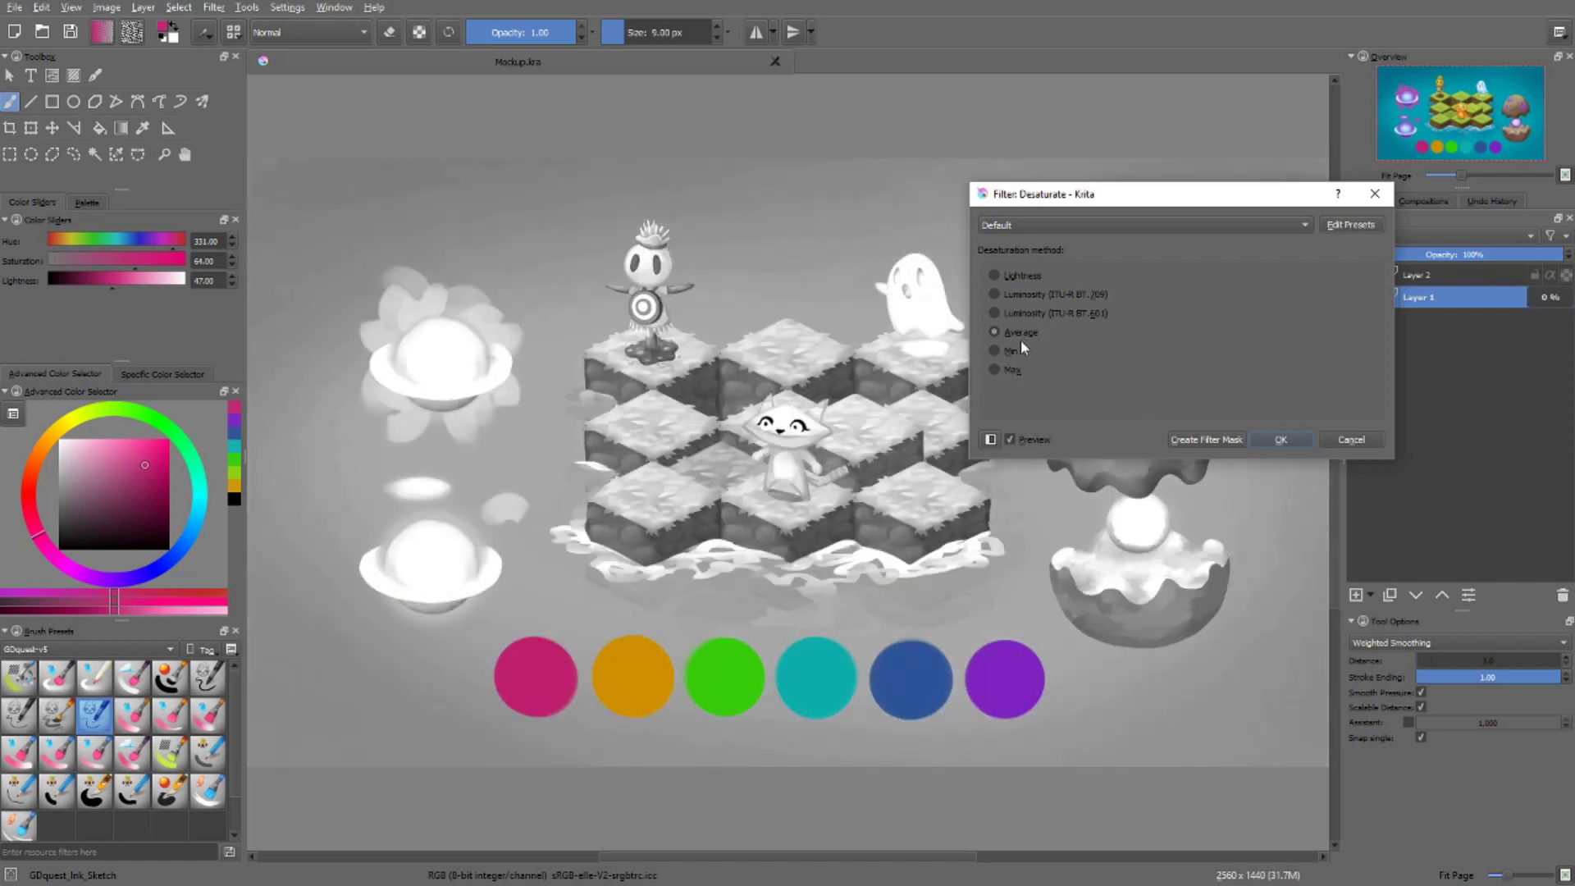
pyautogui.click(1011, 349)
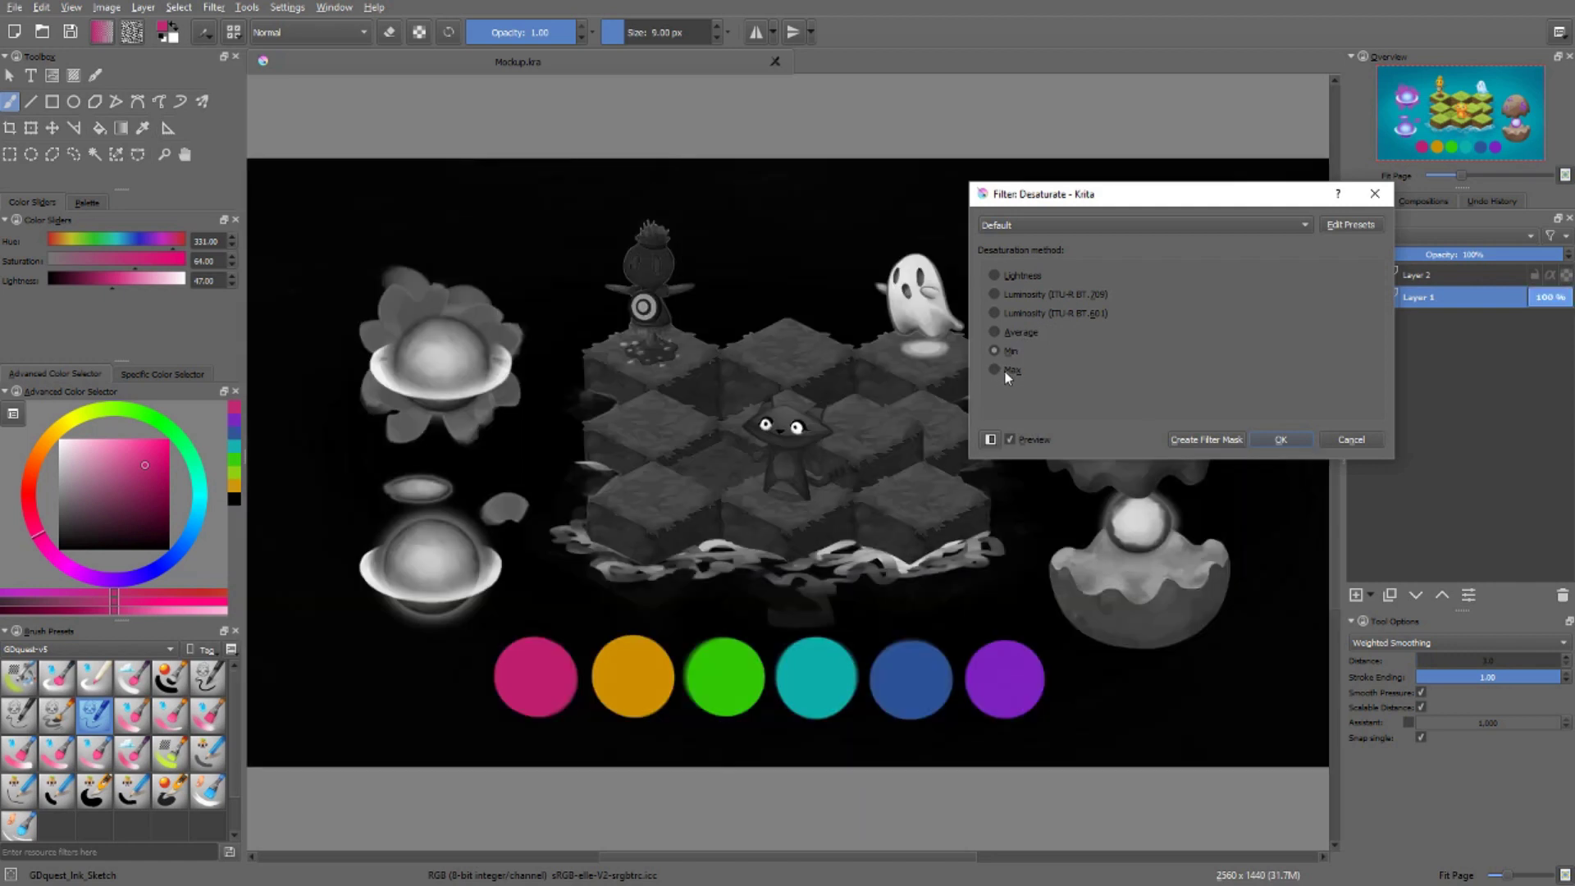
pyautogui.click(1006, 371)
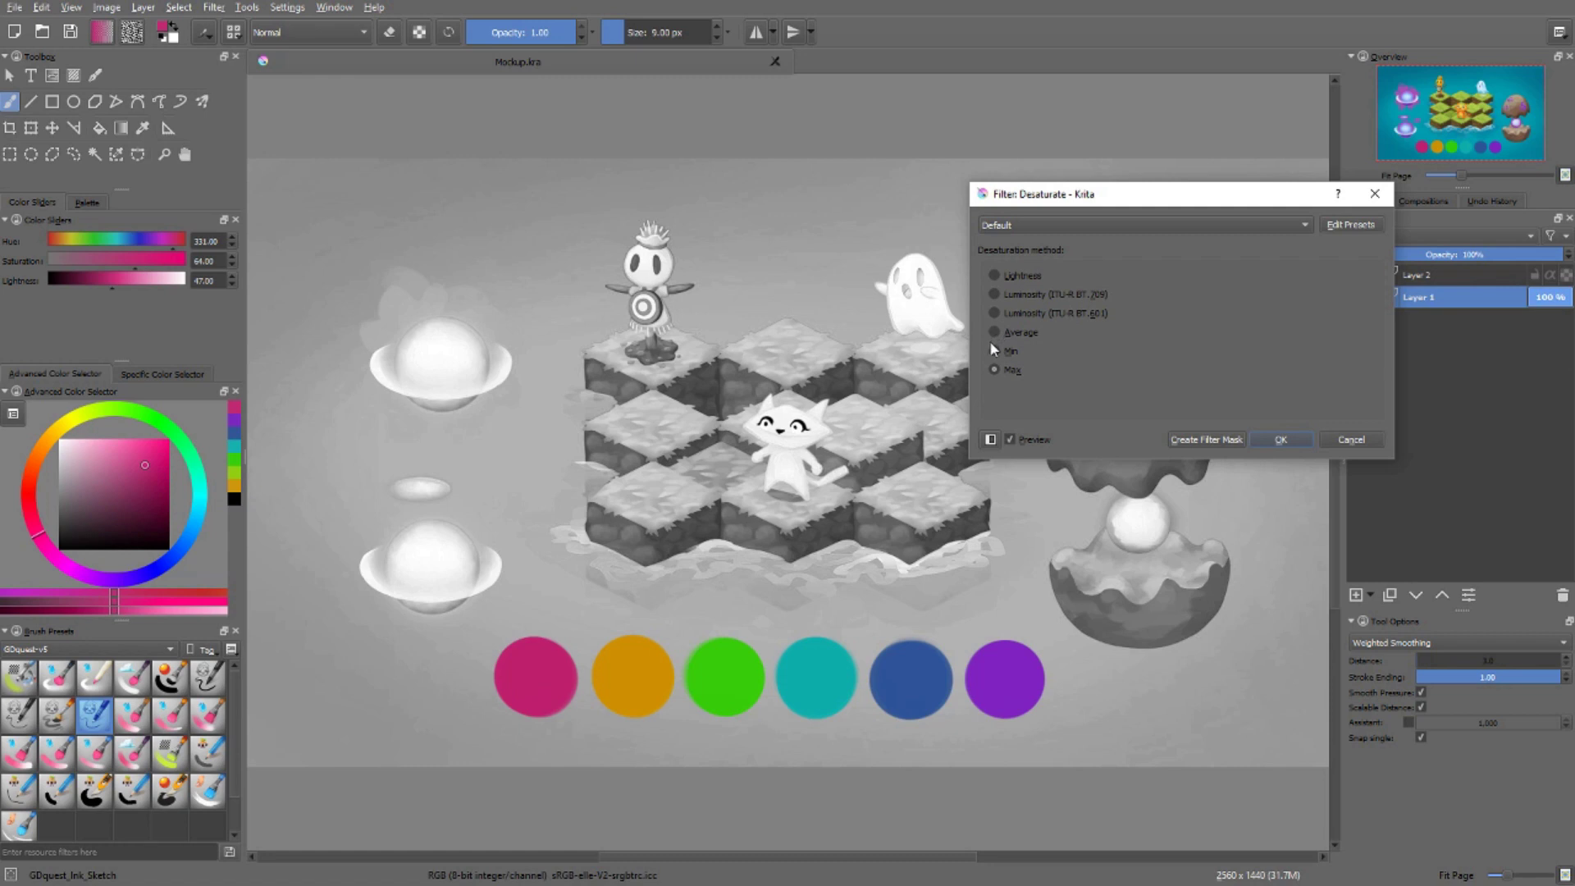
pyautogui.click(1011, 351)
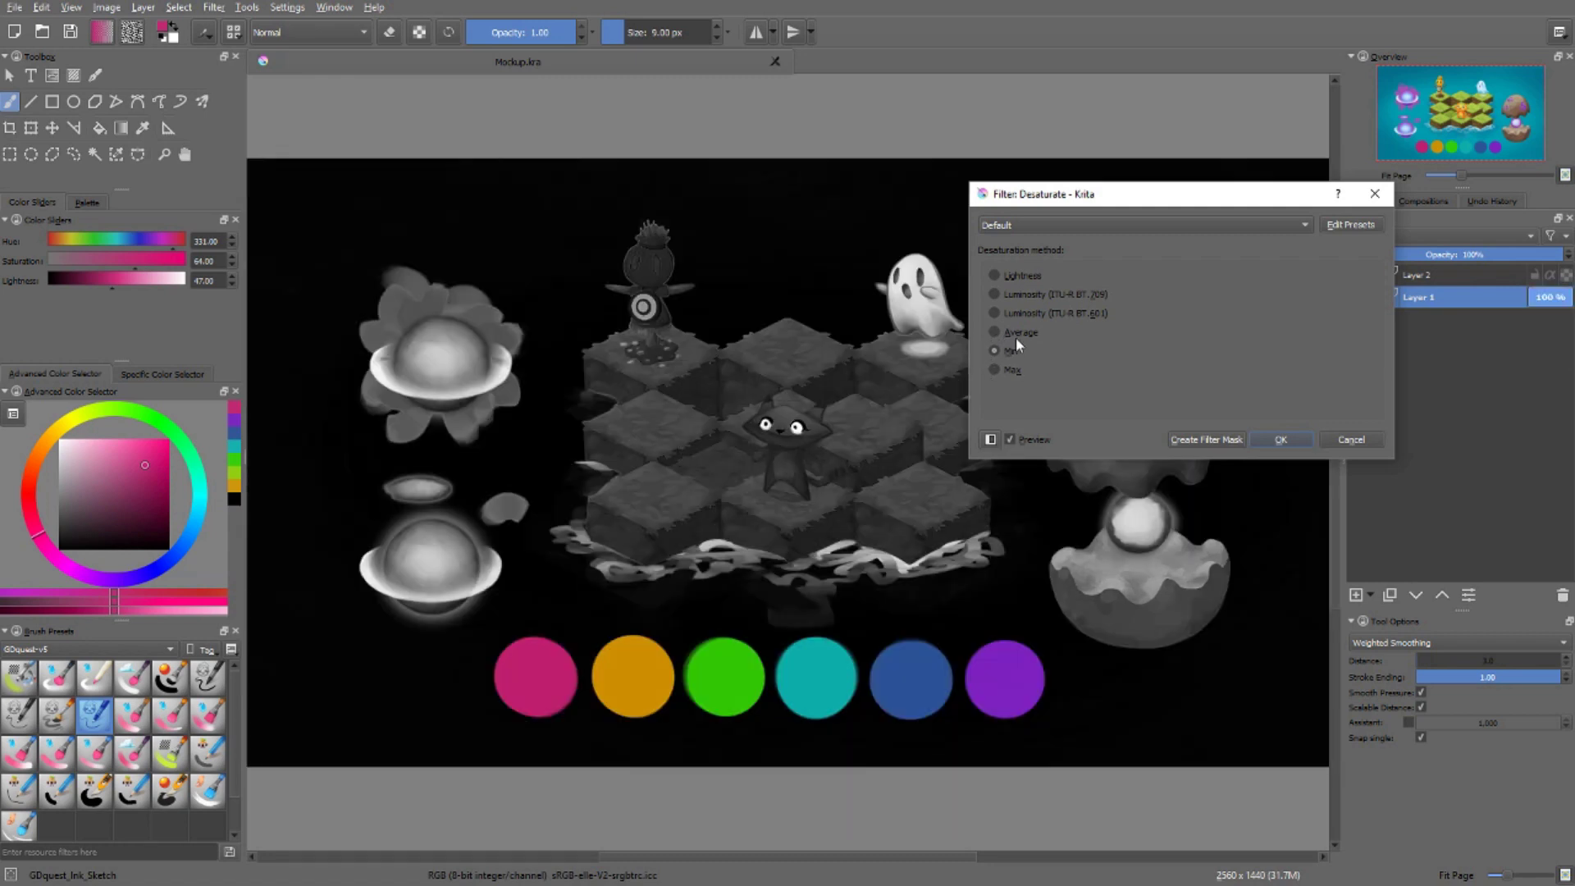
pyautogui.click(1038, 295)
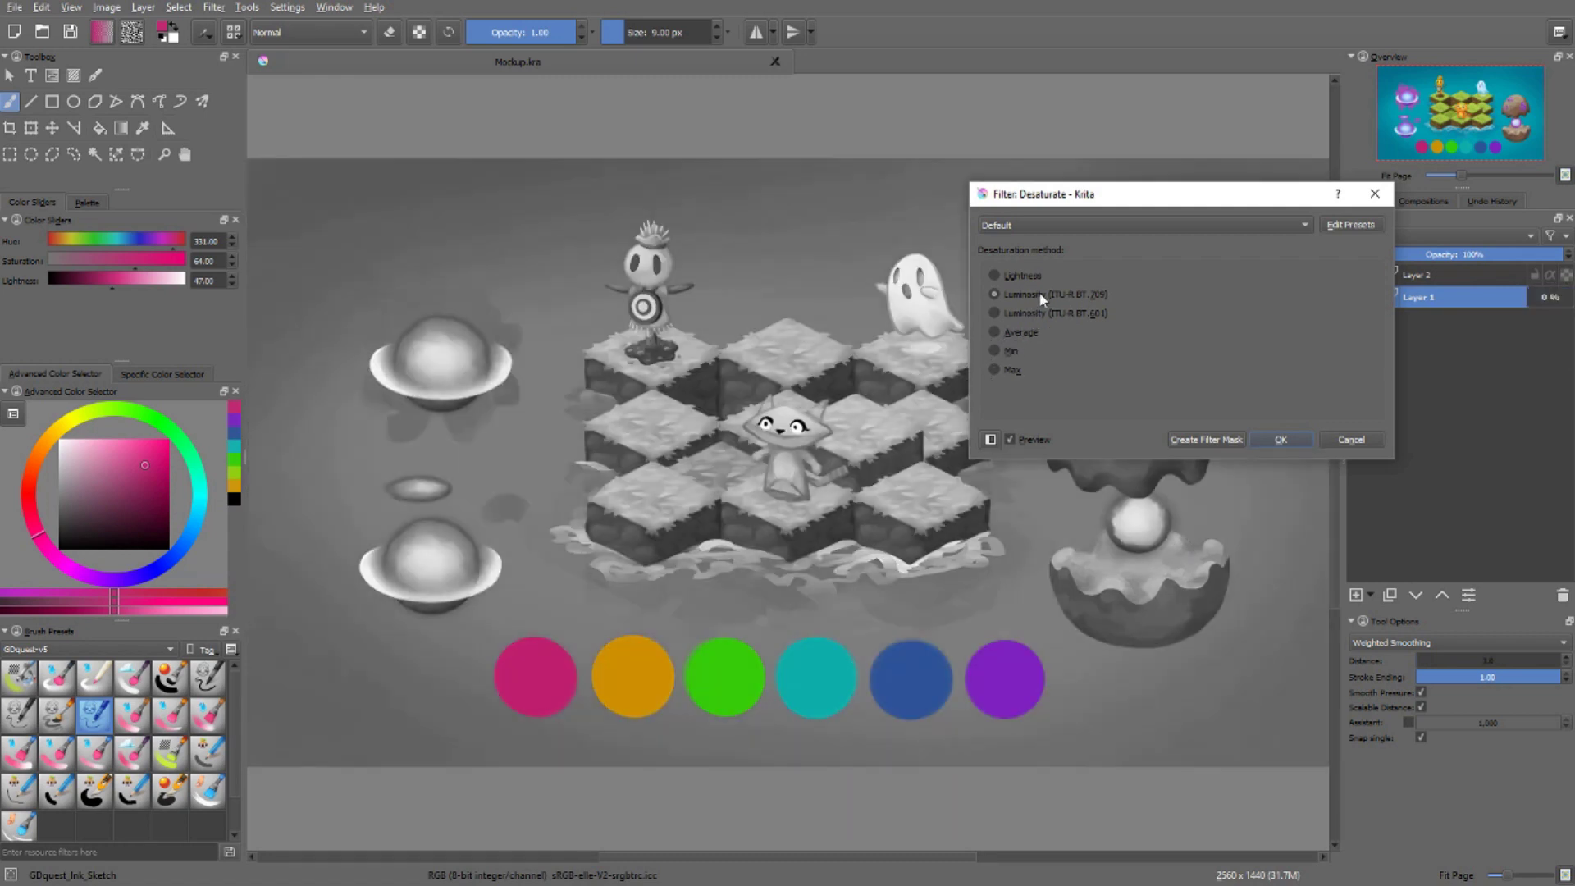
pyautogui.press('Escape')
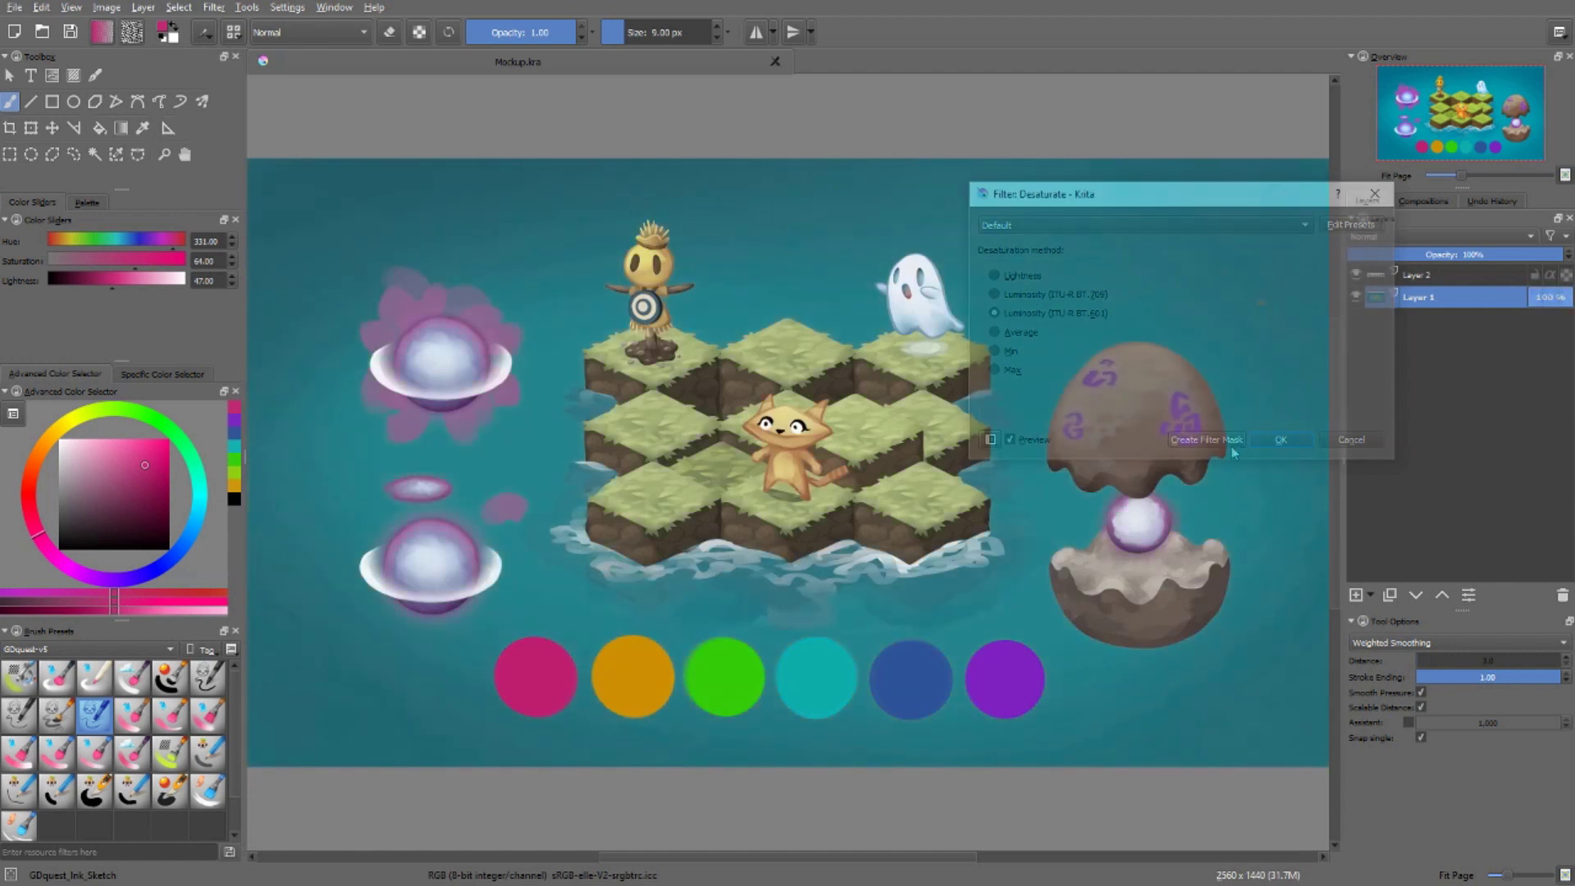
# Open an HSV/HSL adjustment on Layer 2, try hue -5 with saturation 100, and return the saturation to 0
pyautogui.click(1437, 276)
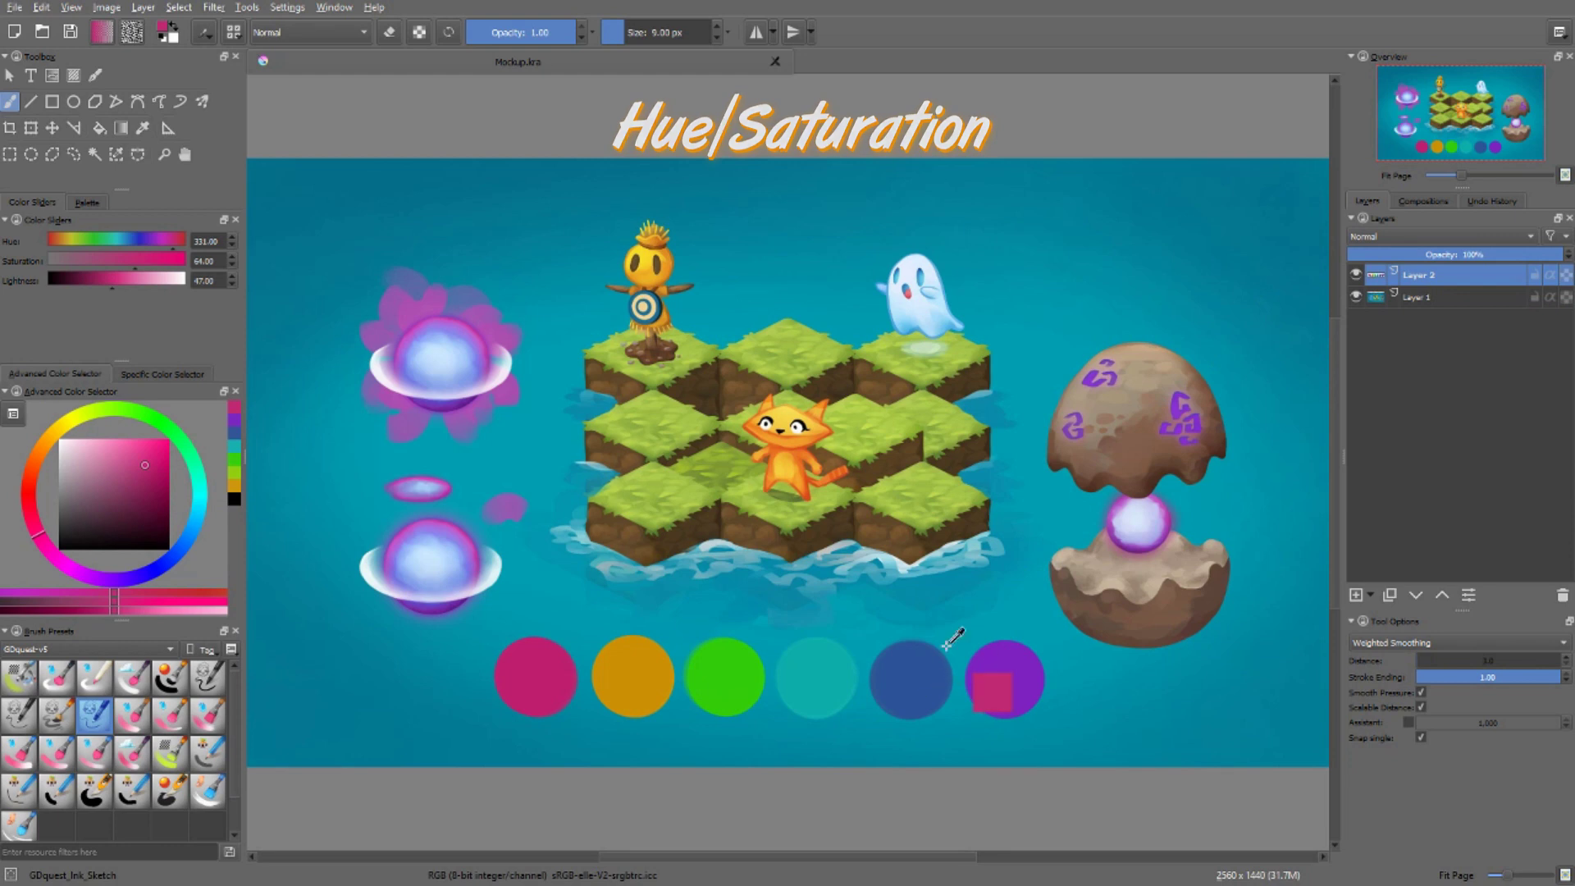
pyautogui.hotkey('ctrl', 'u')
pyautogui.moveTo(722, 366); pyautogui.dragTo(1138, 301)
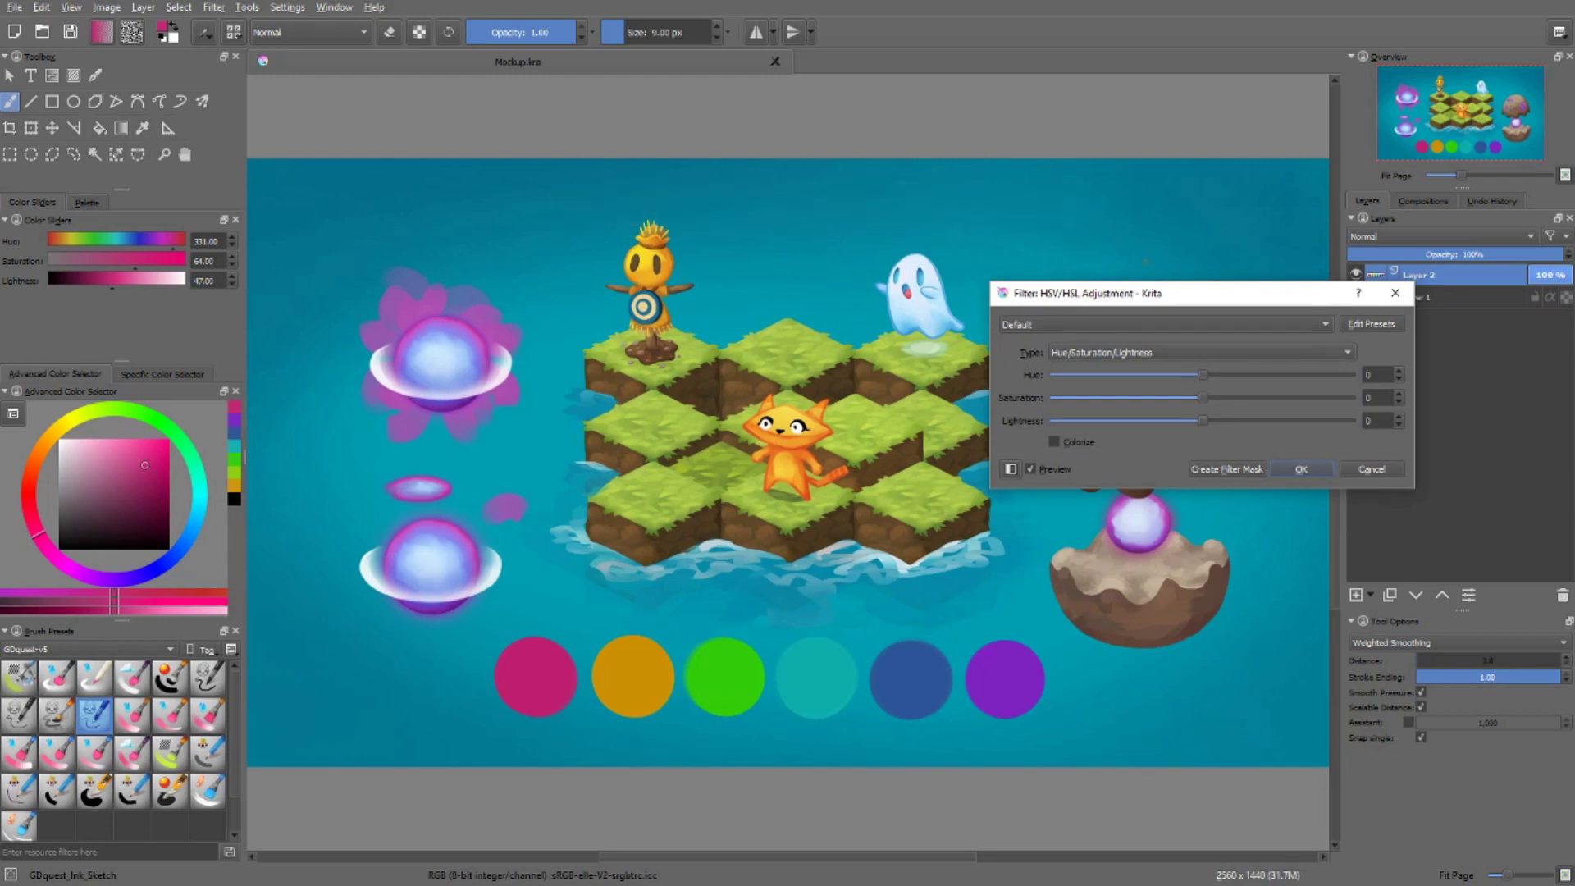
pyautogui.moveTo(1169, 299); pyautogui.dragTo(1117, 266)
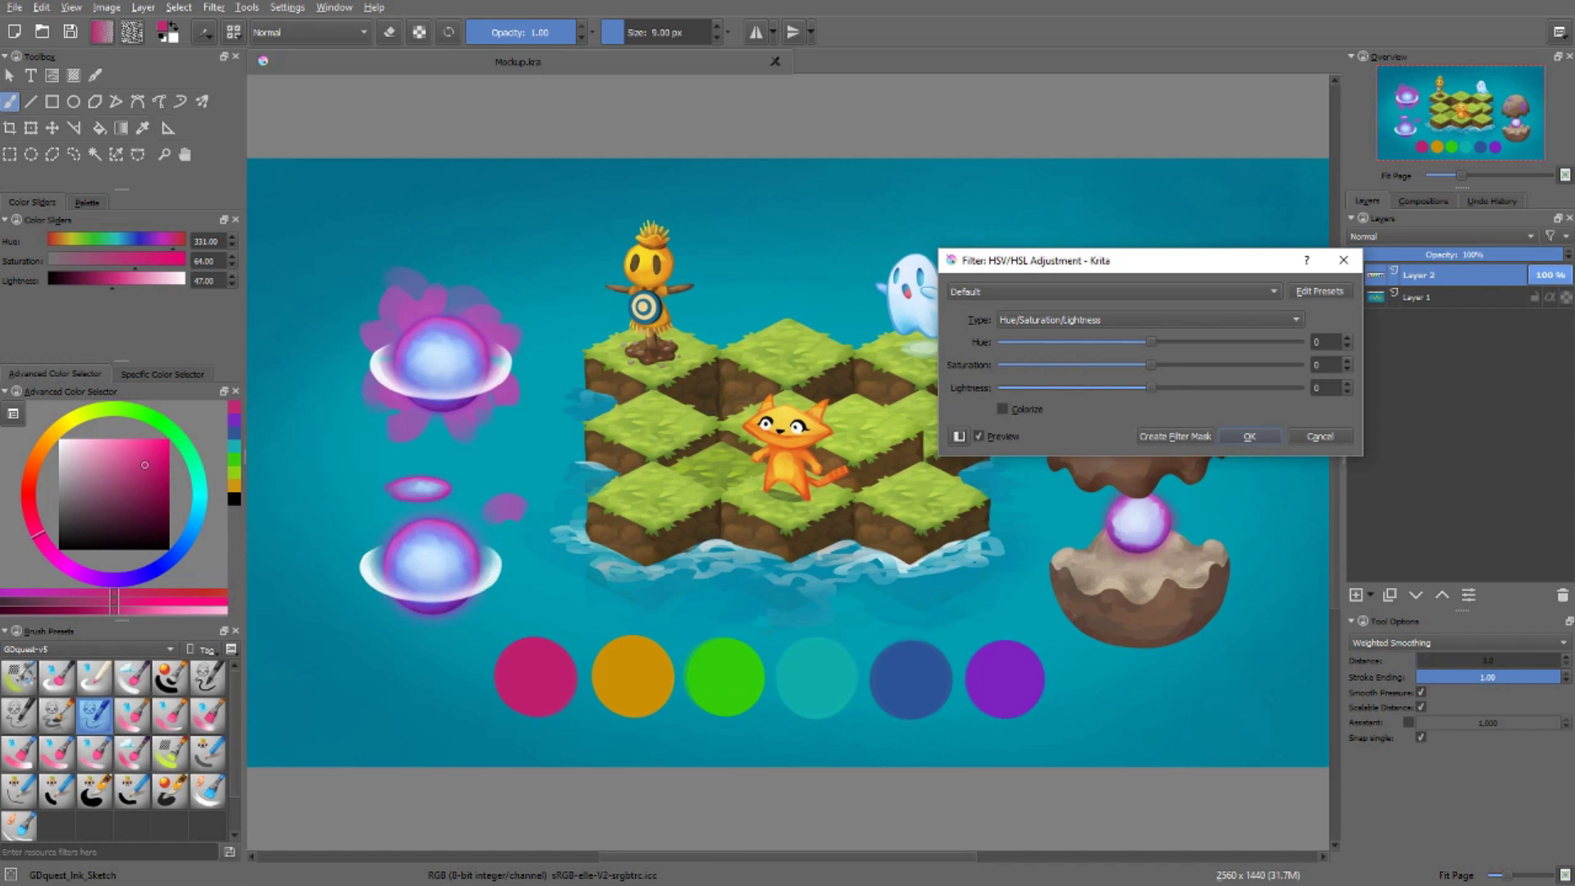
pyautogui.moveTo(1152, 344); pyautogui.dragTo(1312, 379)
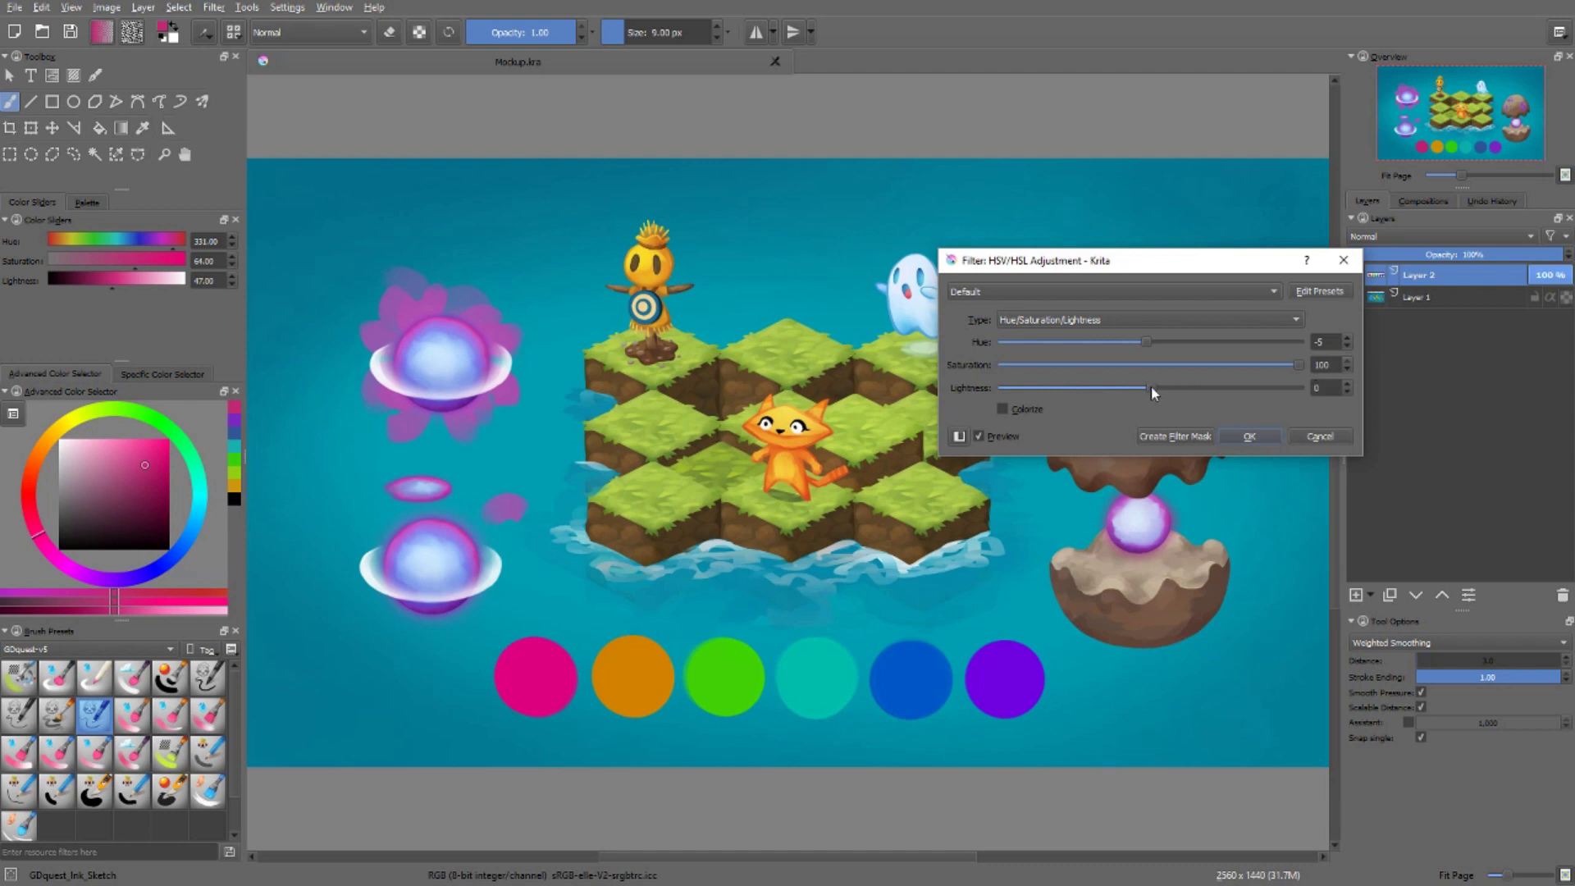
pyautogui.moveTo(1150, 387)
pyautogui.mouseDown()
pyautogui.moveTo(1121, 387)
pyautogui.moveTo(1176, 397)
pyautogui.moveTo(1152, 398)
pyautogui.mouseUp()
pyautogui.moveTo(1297, 364); pyautogui.dragTo(1150, 346)
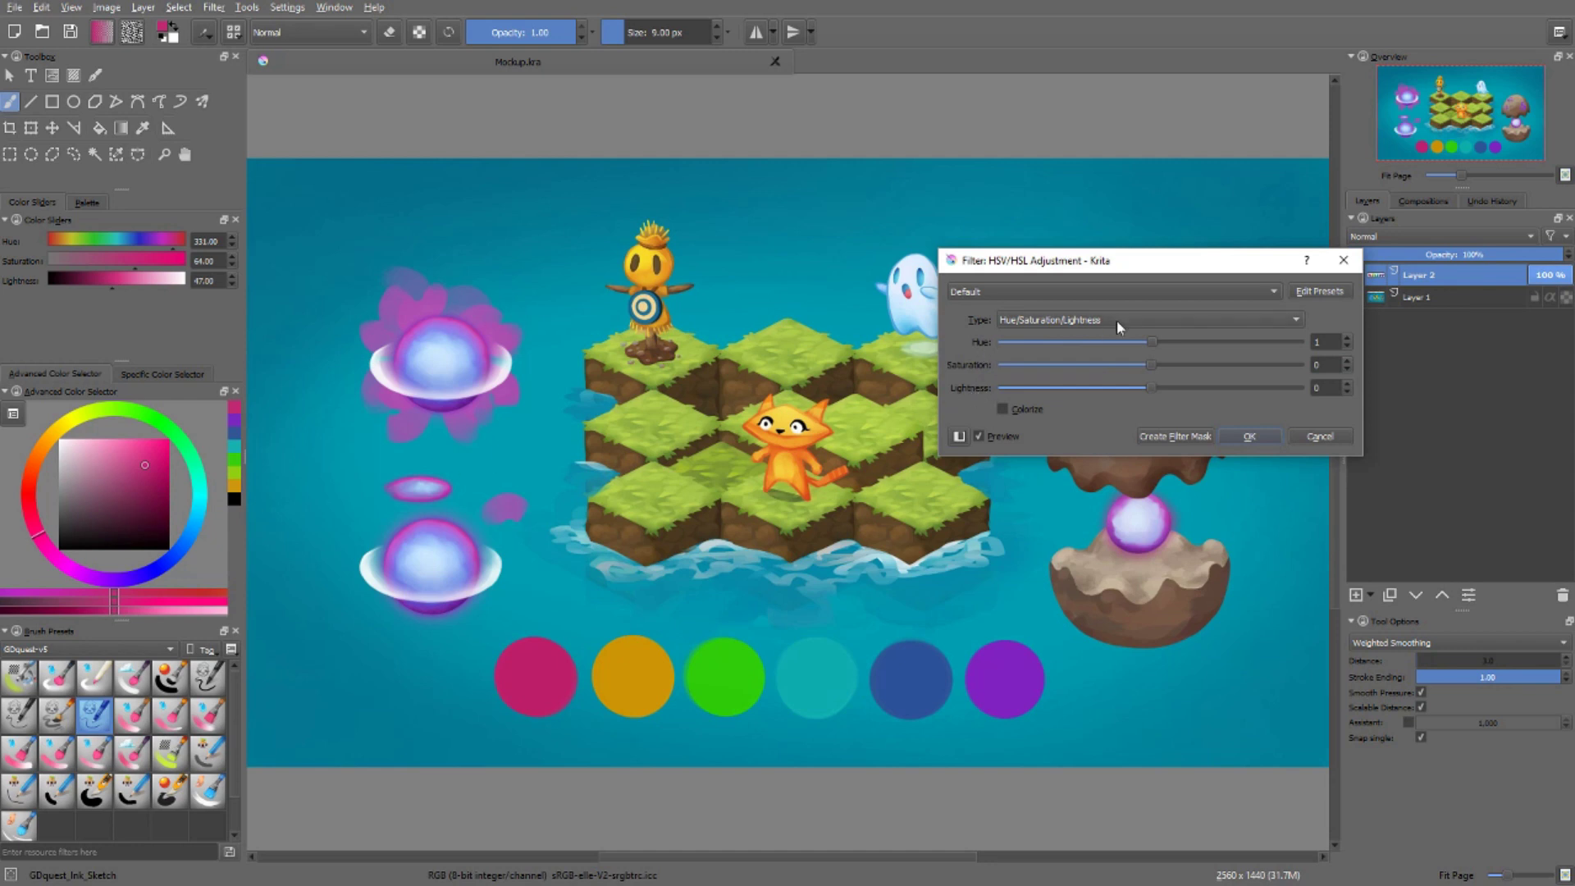
# Preview hue shifts of -48 and about 135 on Layer 2's color circles
pyautogui.moveTo(1153, 341); pyautogui.dragTo(1111, 354)
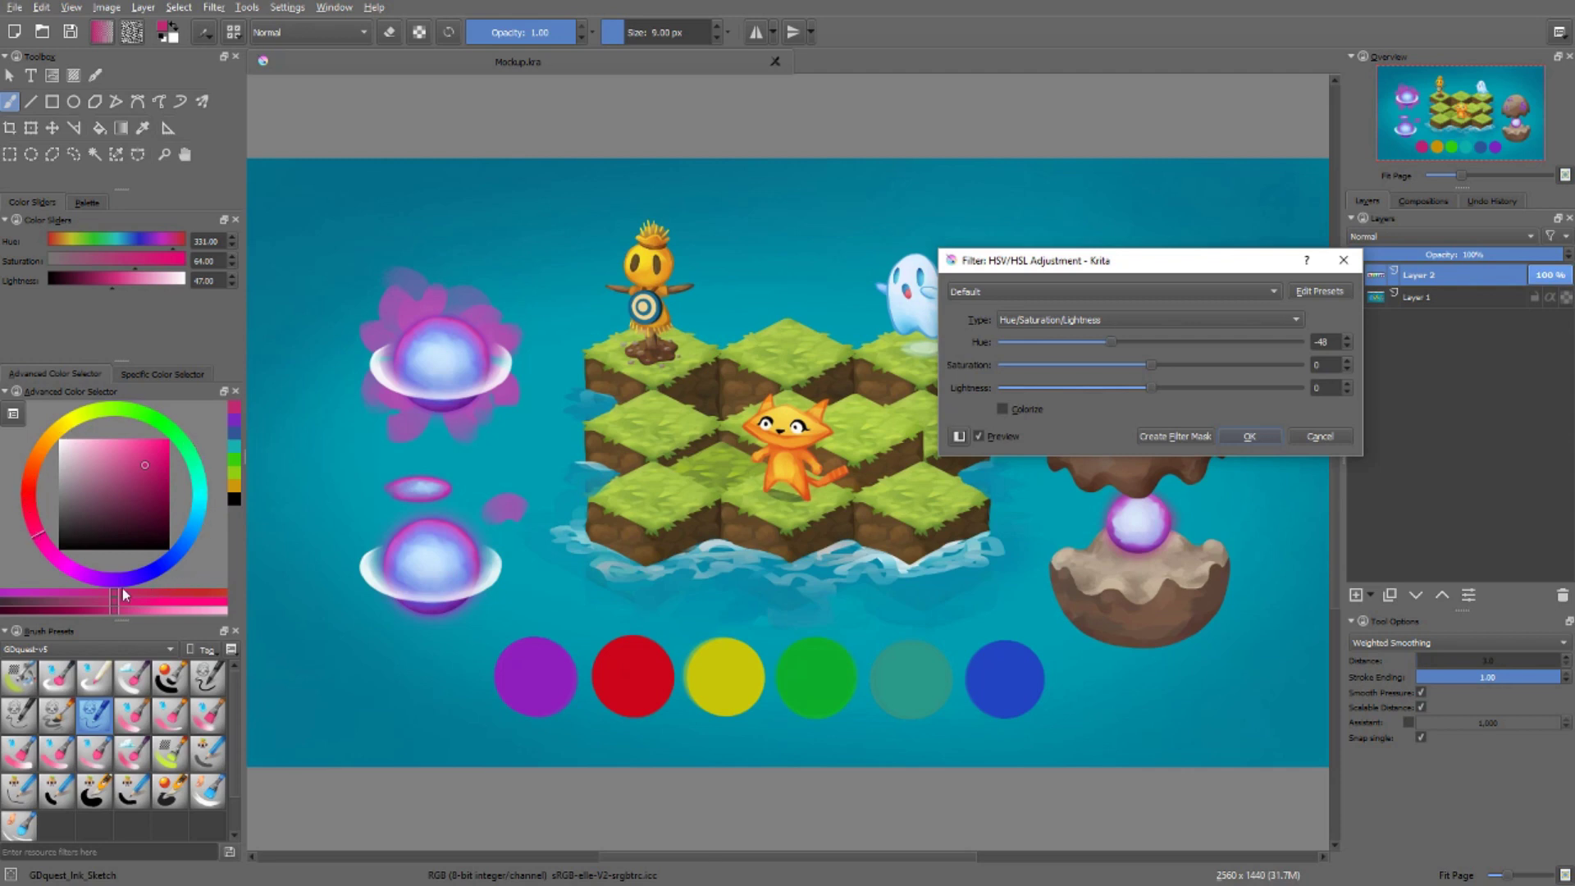
pyautogui.moveTo(1109, 341); pyautogui.dragTo(1261, 349)
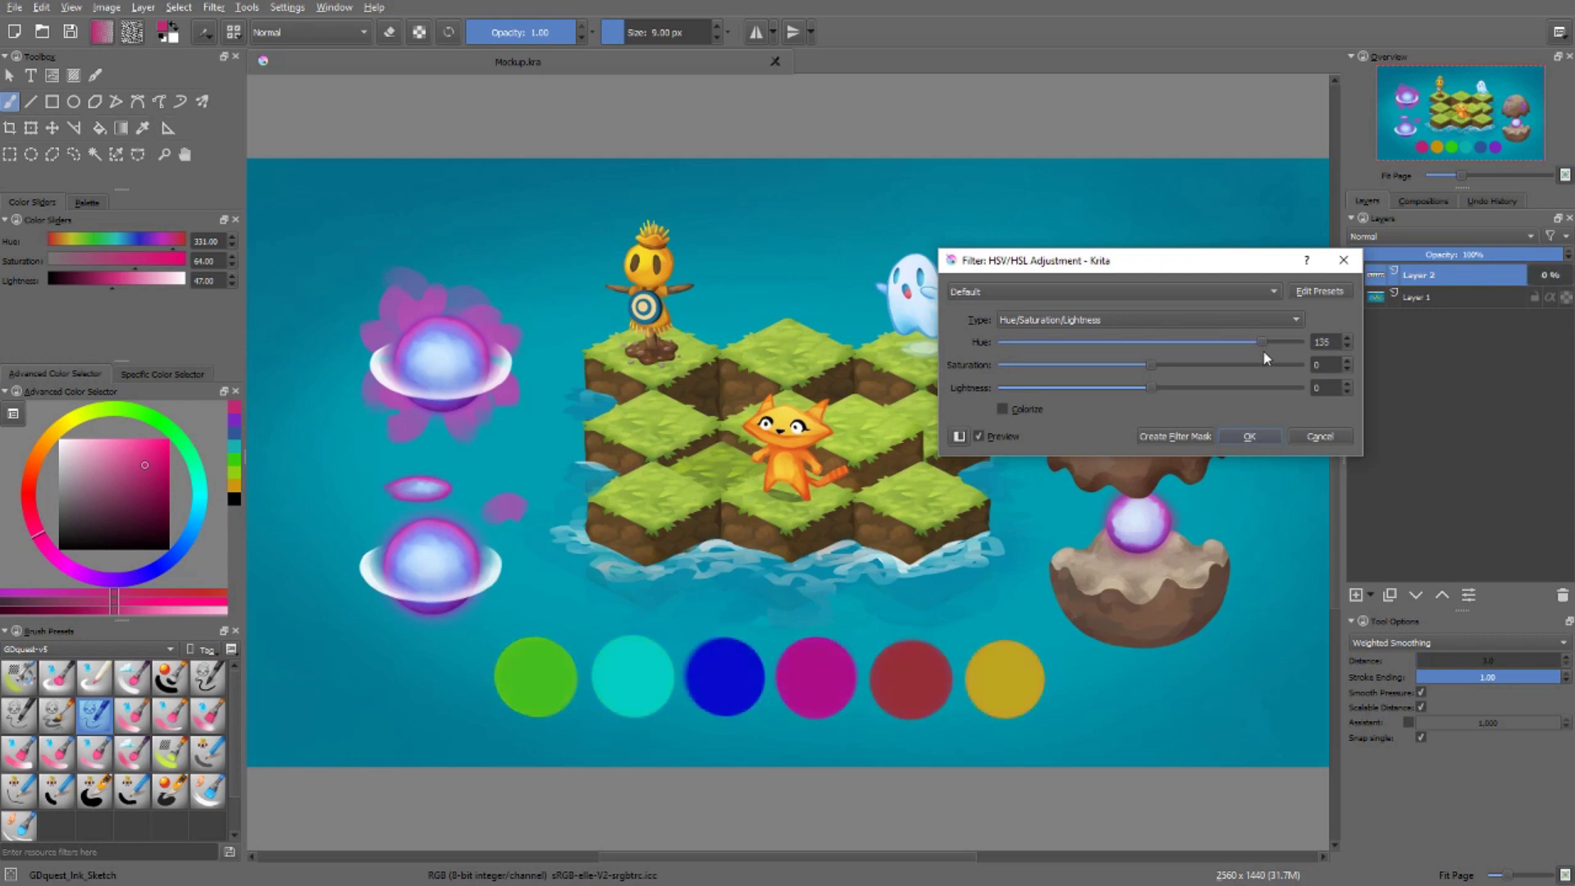
pyautogui.moveTo(1262, 350); pyautogui.dragTo(1259, 349)
# Preview saturation at 100 and -100 and lightness at 32 on the color circles, resetting both to 0
pyautogui.moveTo(1232, 346); pyautogui.dragTo(1306, 391)
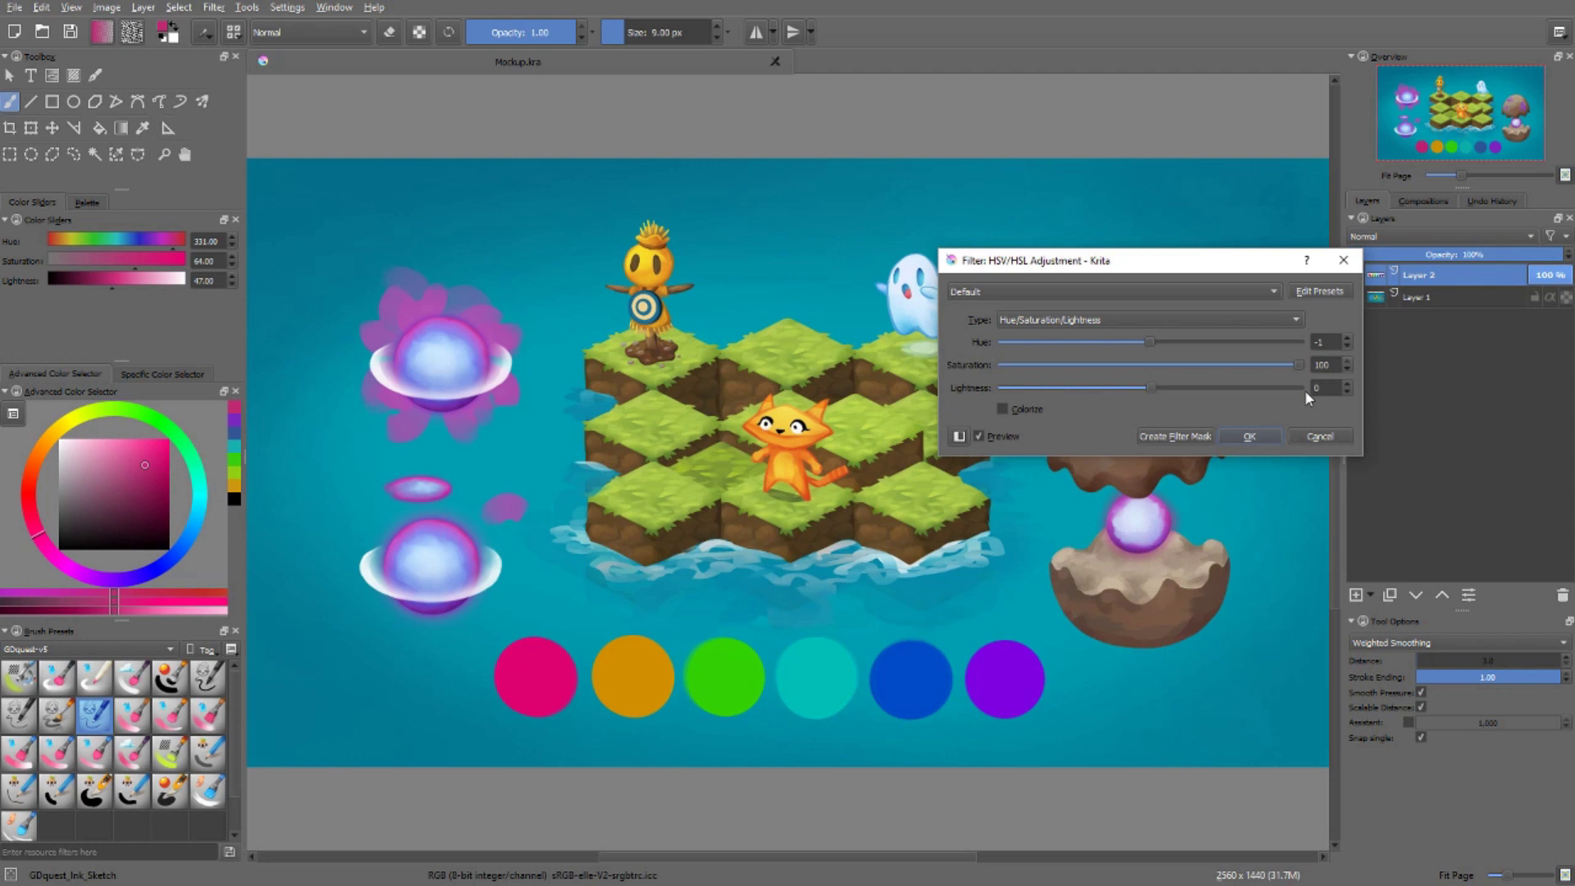
pyautogui.moveTo(1306, 392); pyautogui.dragTo(969, 401)
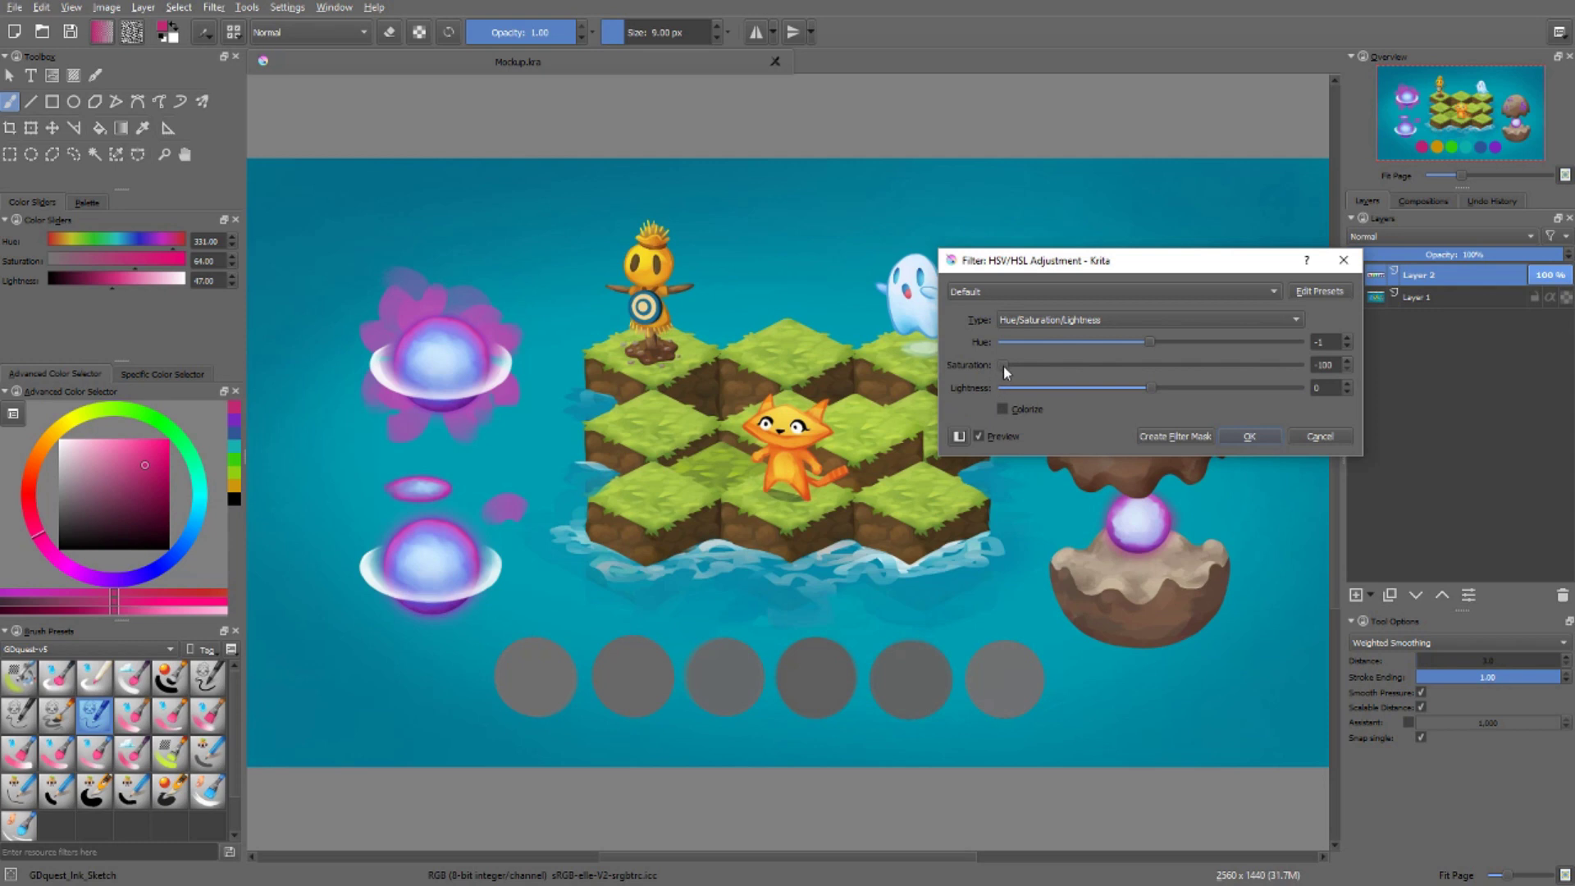
pyautogui.moveTo(1003, 365); pyautogui.dragTo(1197, 398)
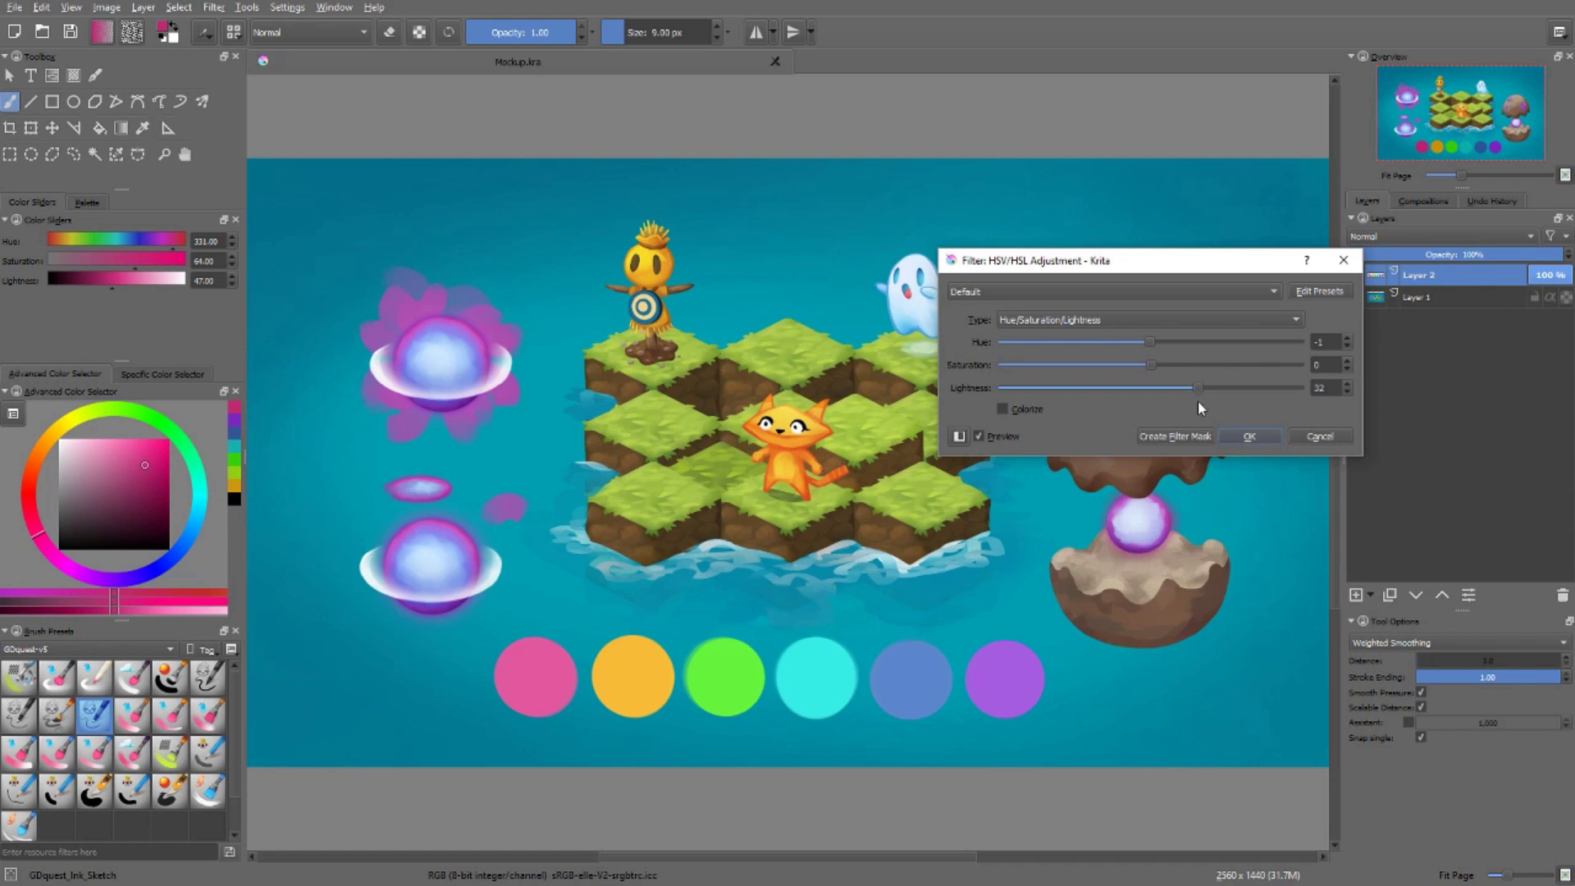
pyautogui.moveTo(1197, 400); pyautogui.dragTo(1151, 395)
# Check the adjustment types, keep Hue/Saturation/Lightness, and turn on Colorize for Layer 2
pyautogui.click(1159, 321)
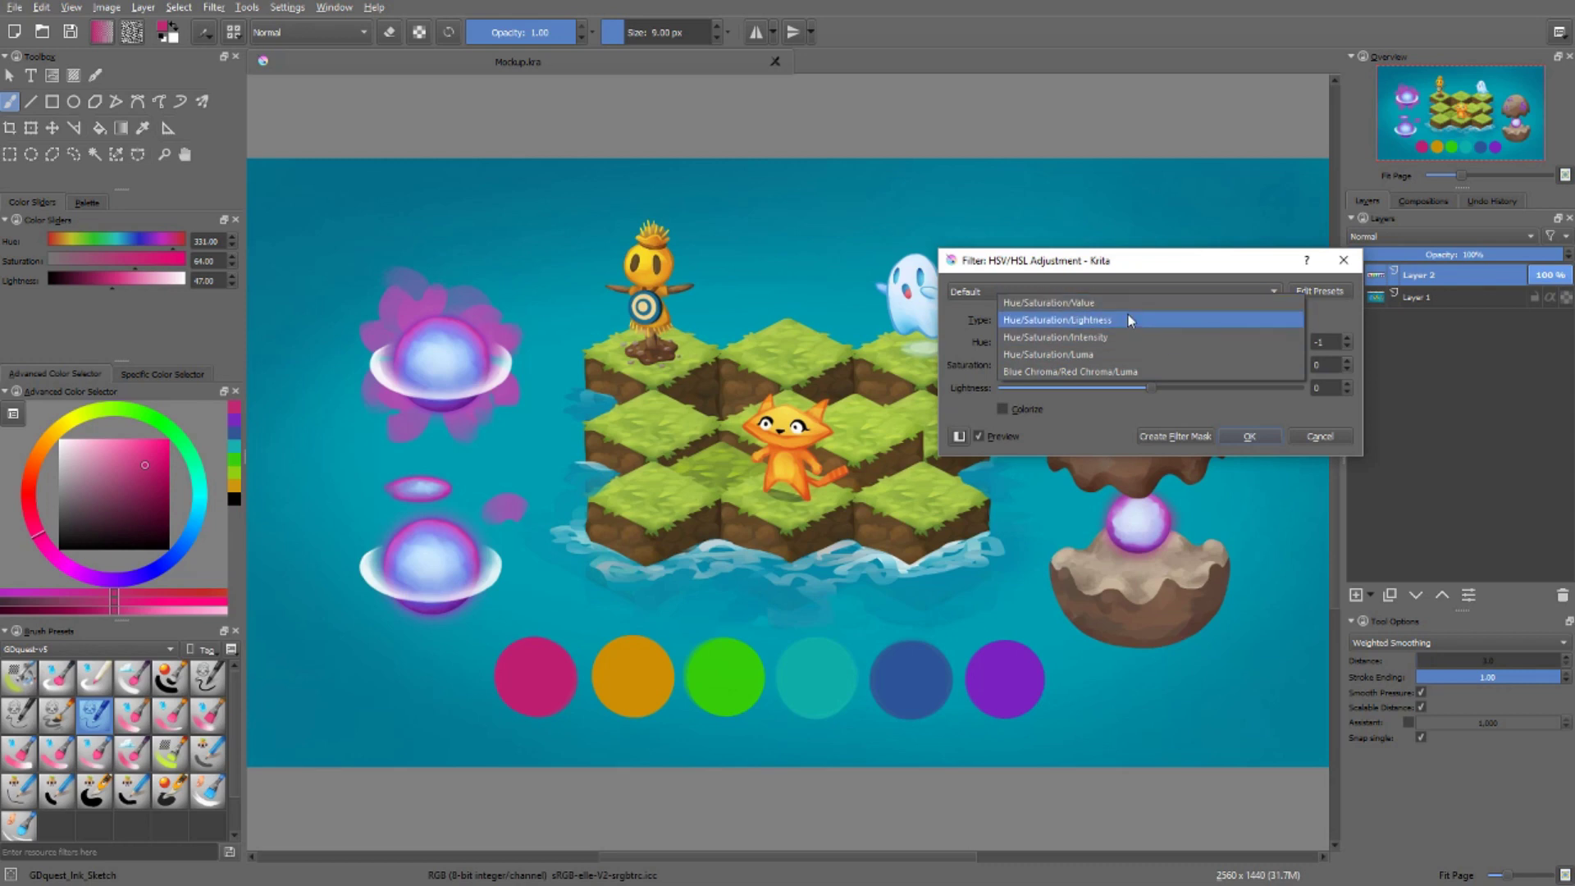
pyautogui.click(1123, 319)
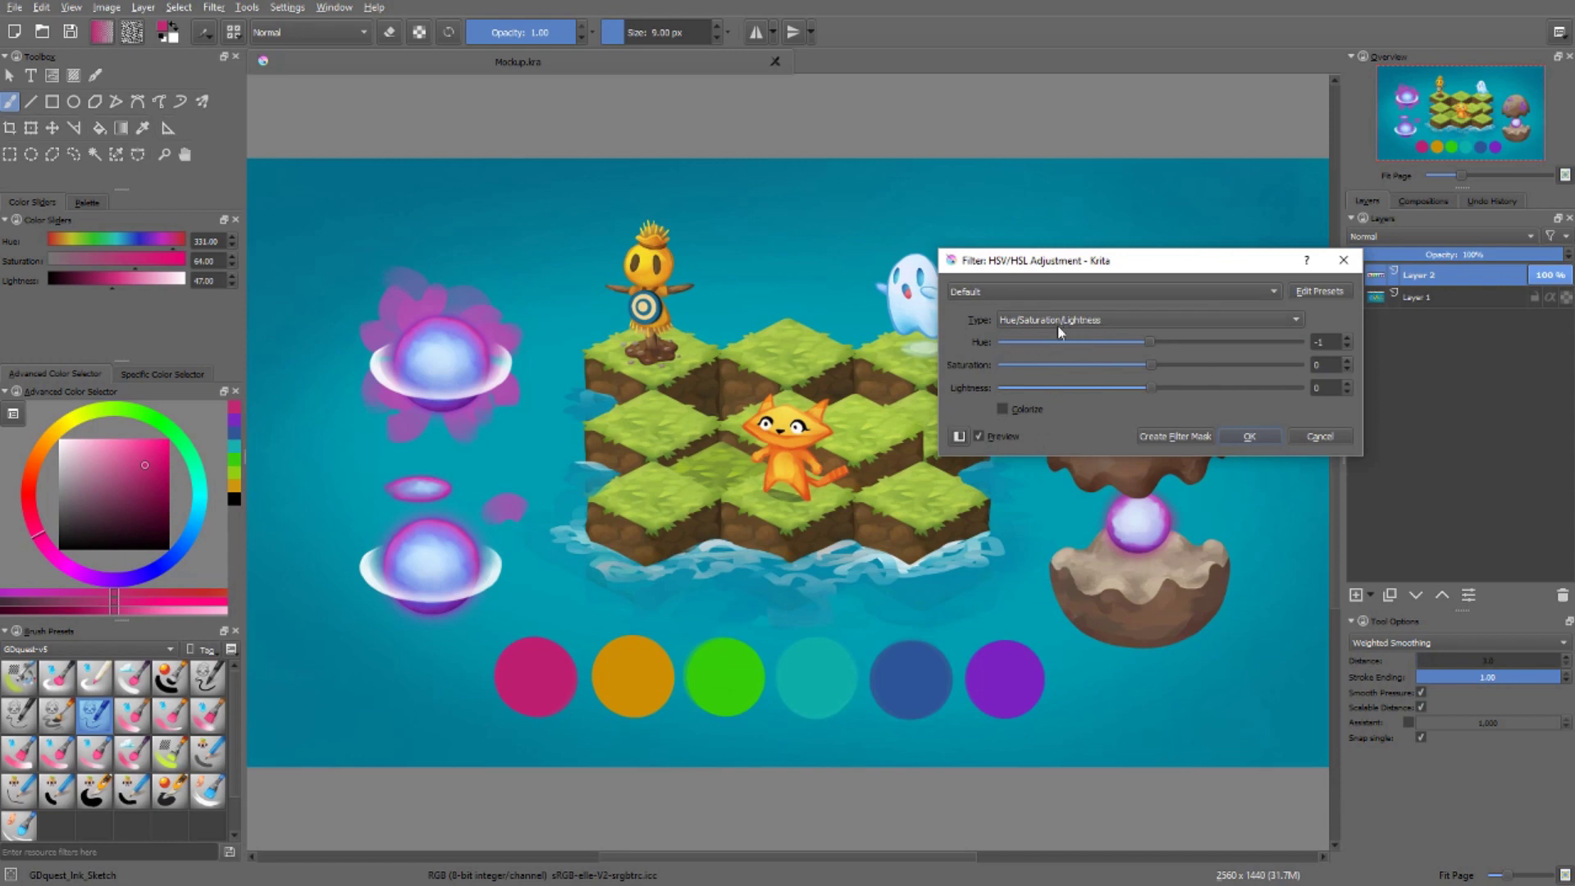
pyautogui.click(1011, 410)
pyautogui.click(1003, 409)
pyautogui.click(1002, 408)
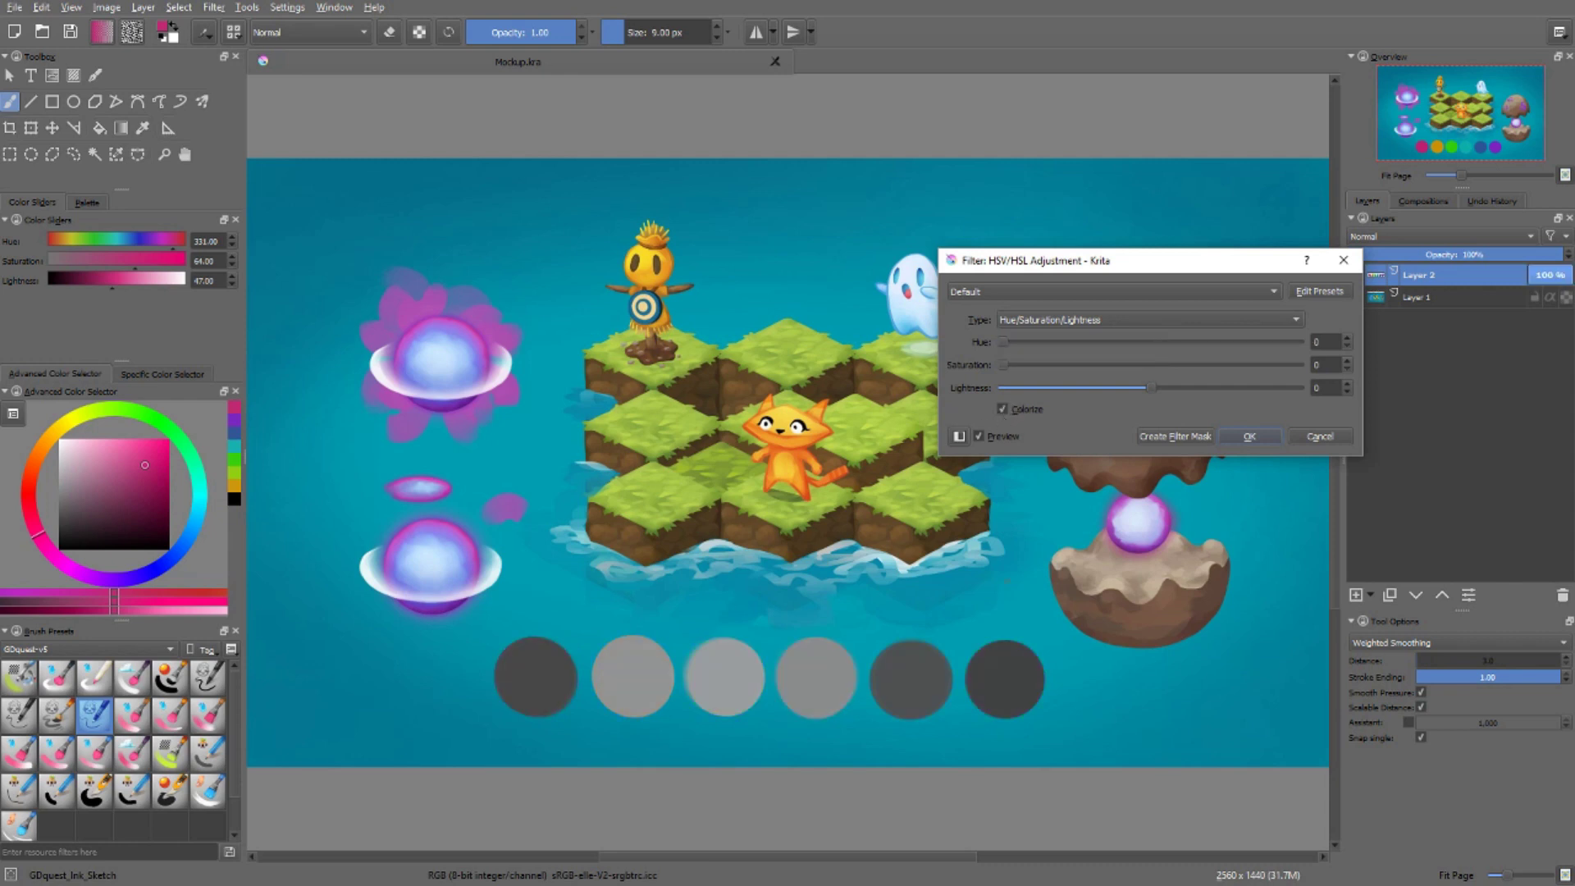
# Preview colorizing the circles at saturation 87, with hues of 275 and about 115
pyautogui.moveTo(1002, 367); pyautogui.dragTo(1267, 372)
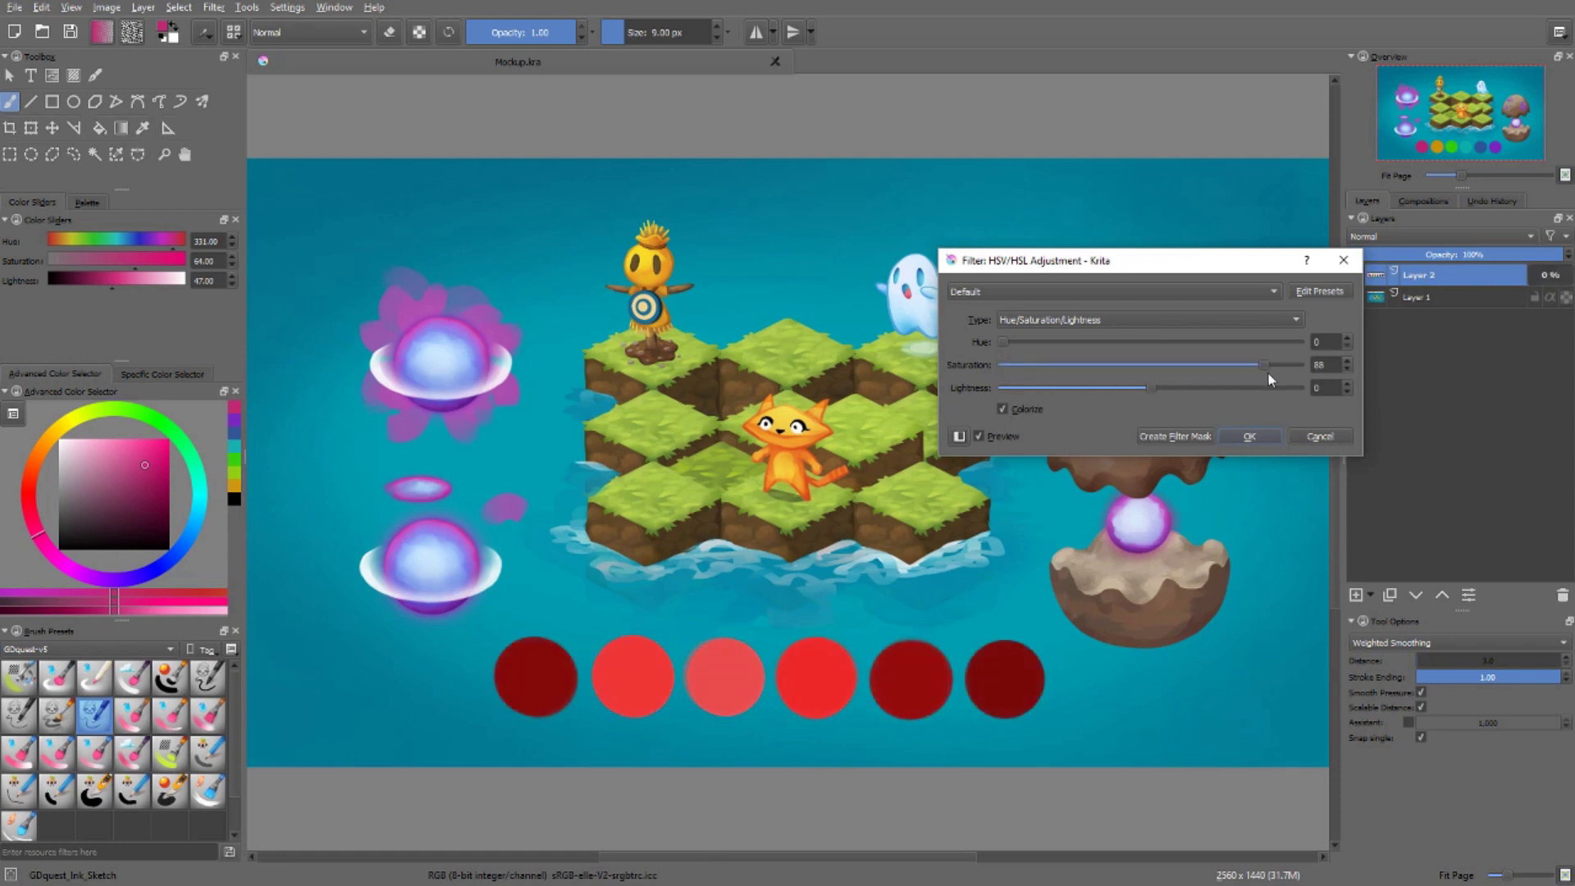
pyautogui.moveTo(1002, 342); pyautogui.dragTo(1230, 344)
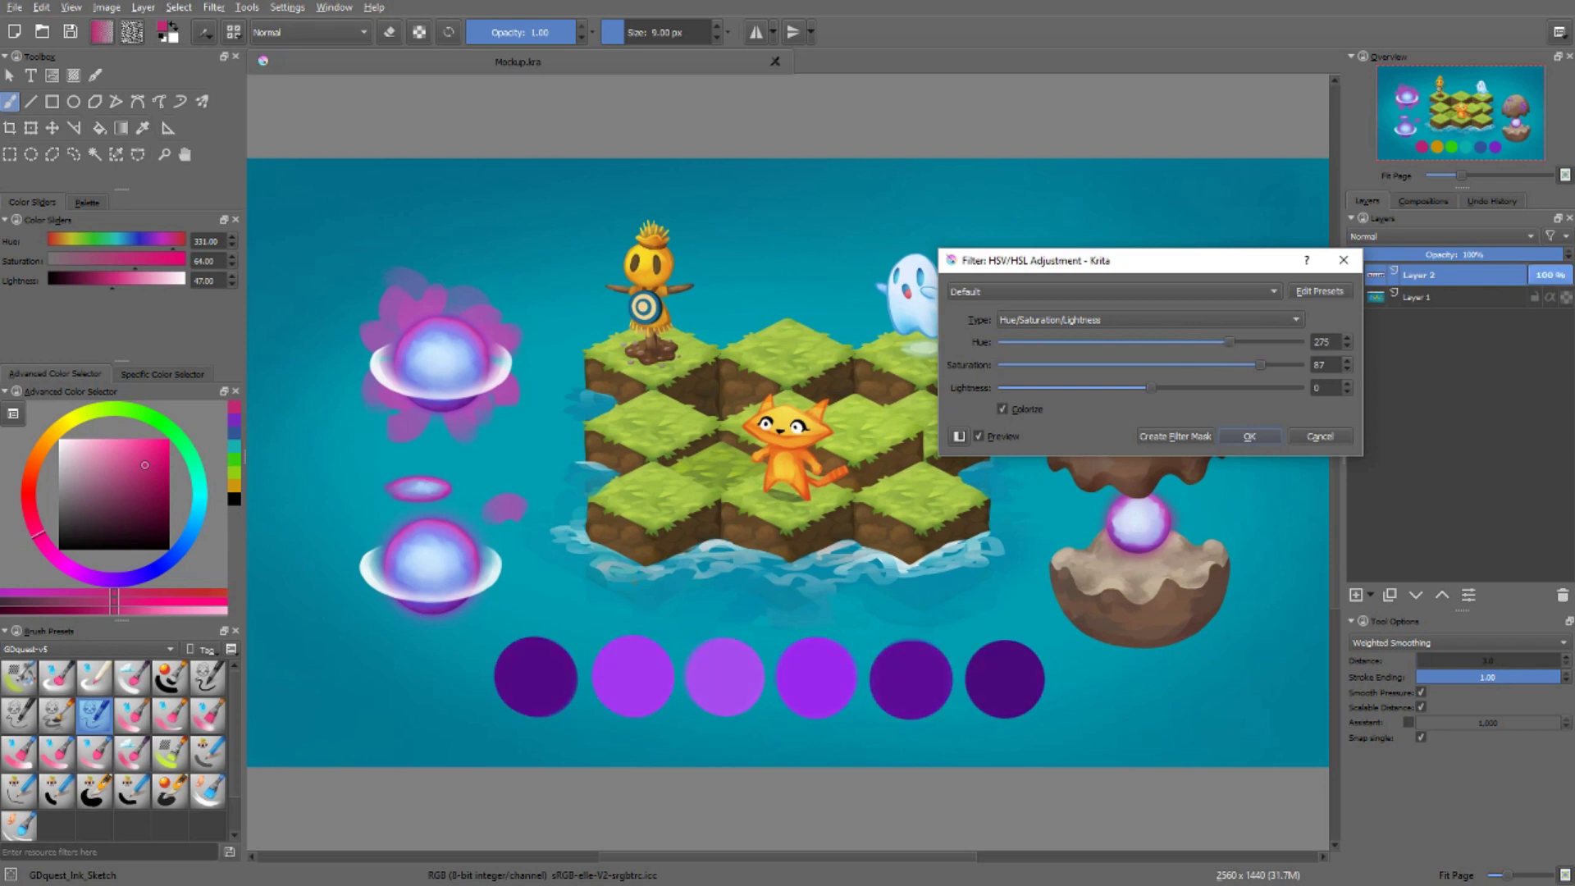
pyautogui.moveTo(1230, 342); pyautogui.dragTo(1092, 335)
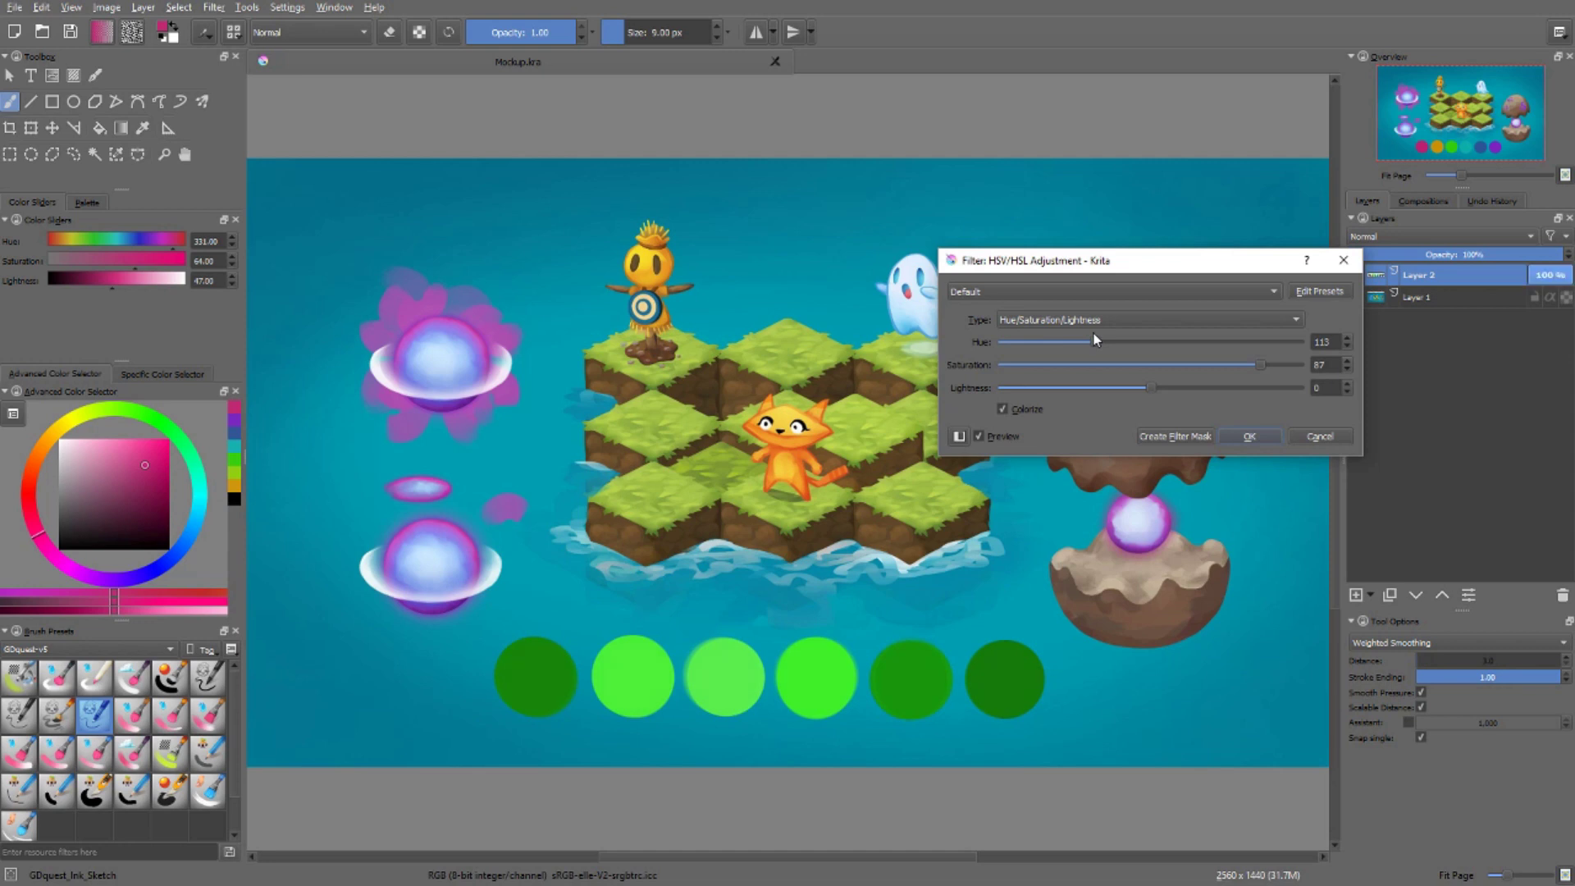
pyautogui.moveTo(1094, 332); pyautogui.dragTo(1081, 342)
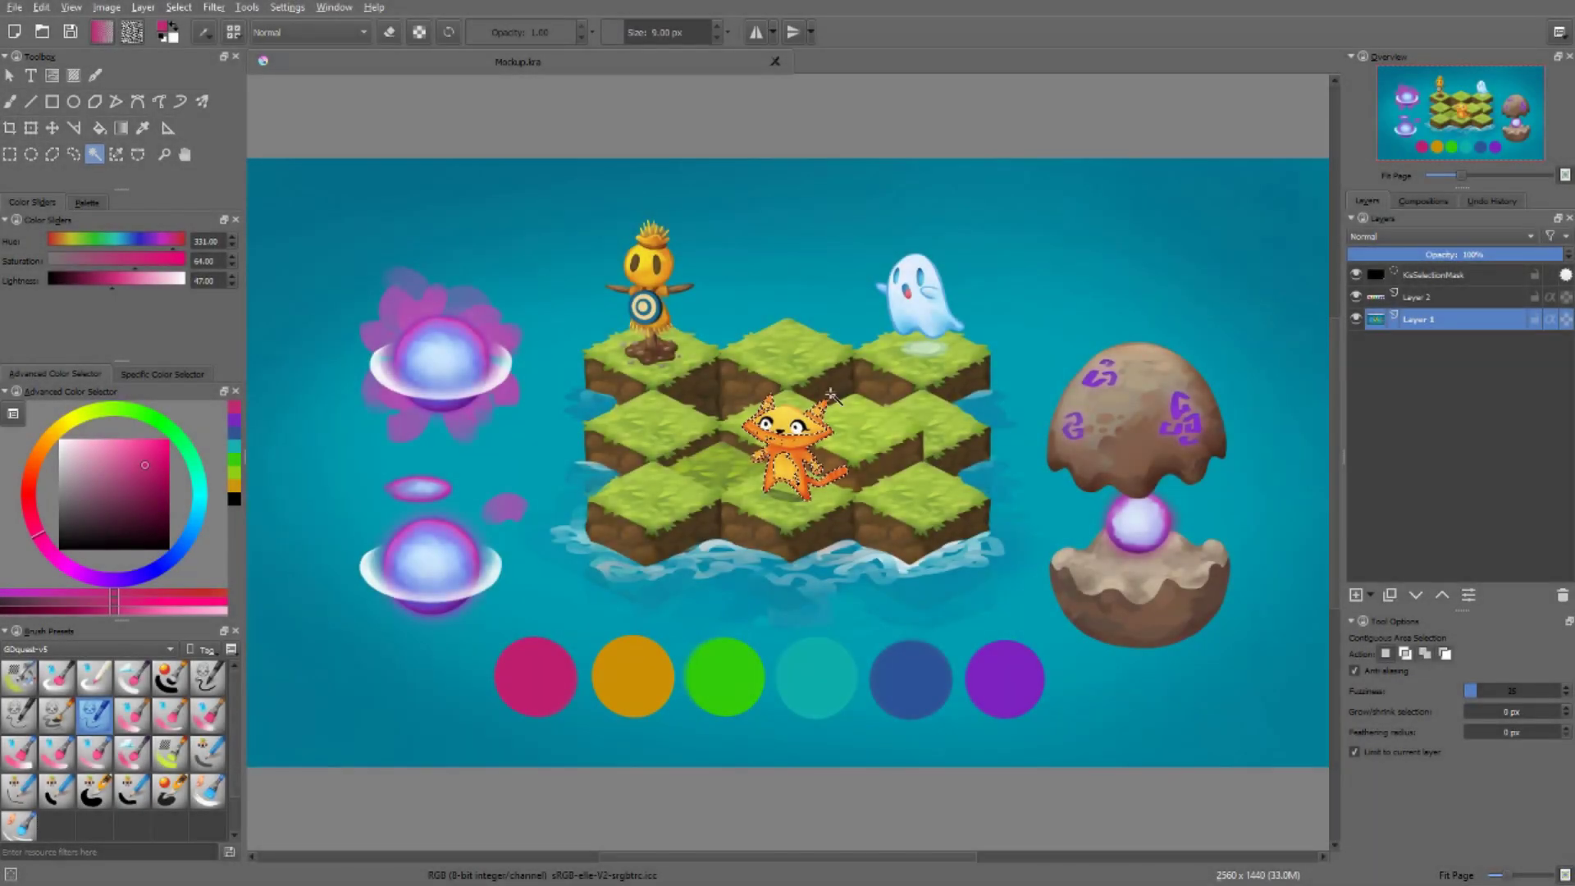
# Apply an HSV/HSL adjustment to the selected fox on Layer 1 with hue -13, saturation 4 and lightness 17
pyautogui.hotkey('ctrl', 'u')
pyautogui.moveTo(832, 261); pyautogui.dragTo(1201, 279)
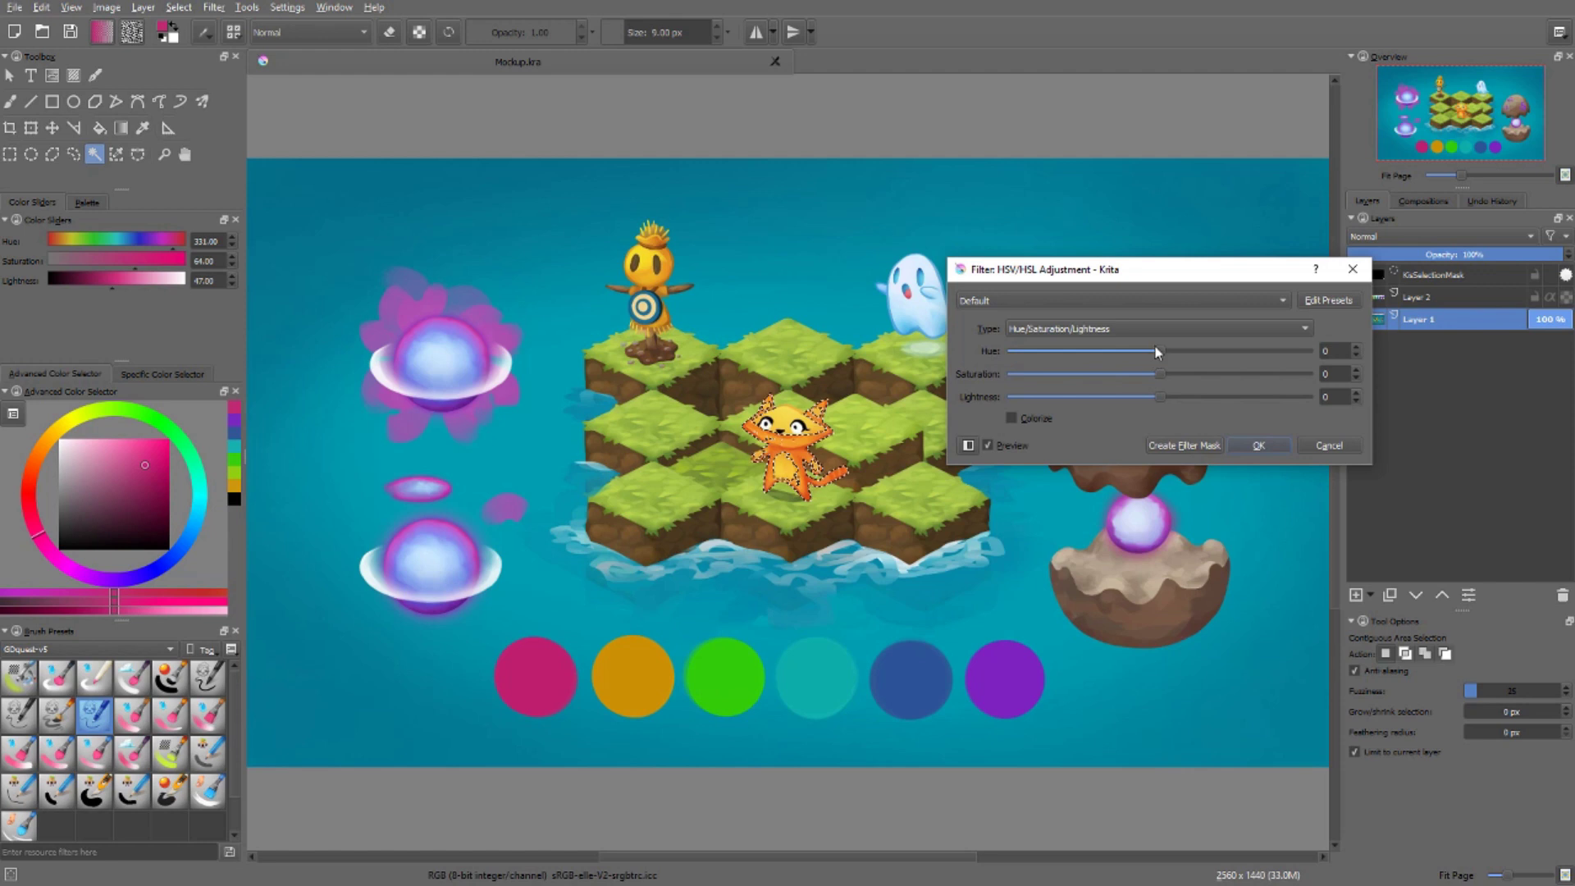
pyautogui.moveTo(1148, 281); pyautogui.dragTo(1161, 277)
pyautogui.moveTo(1171, 347); pyautogui.dragTo(1183, 393)
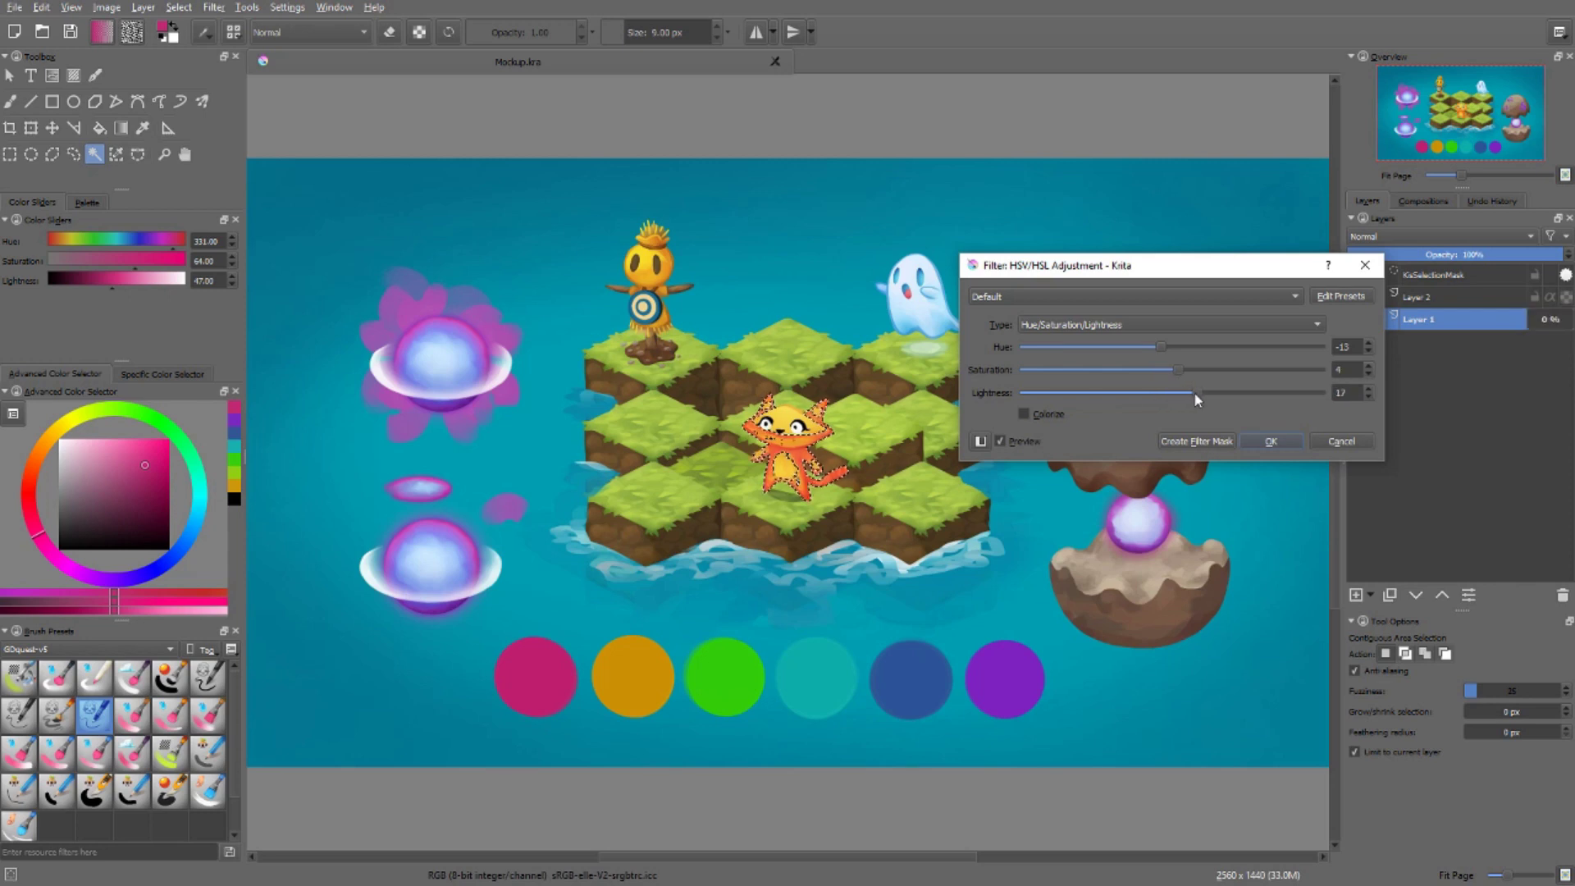
pyautogui.click(1255, 442)
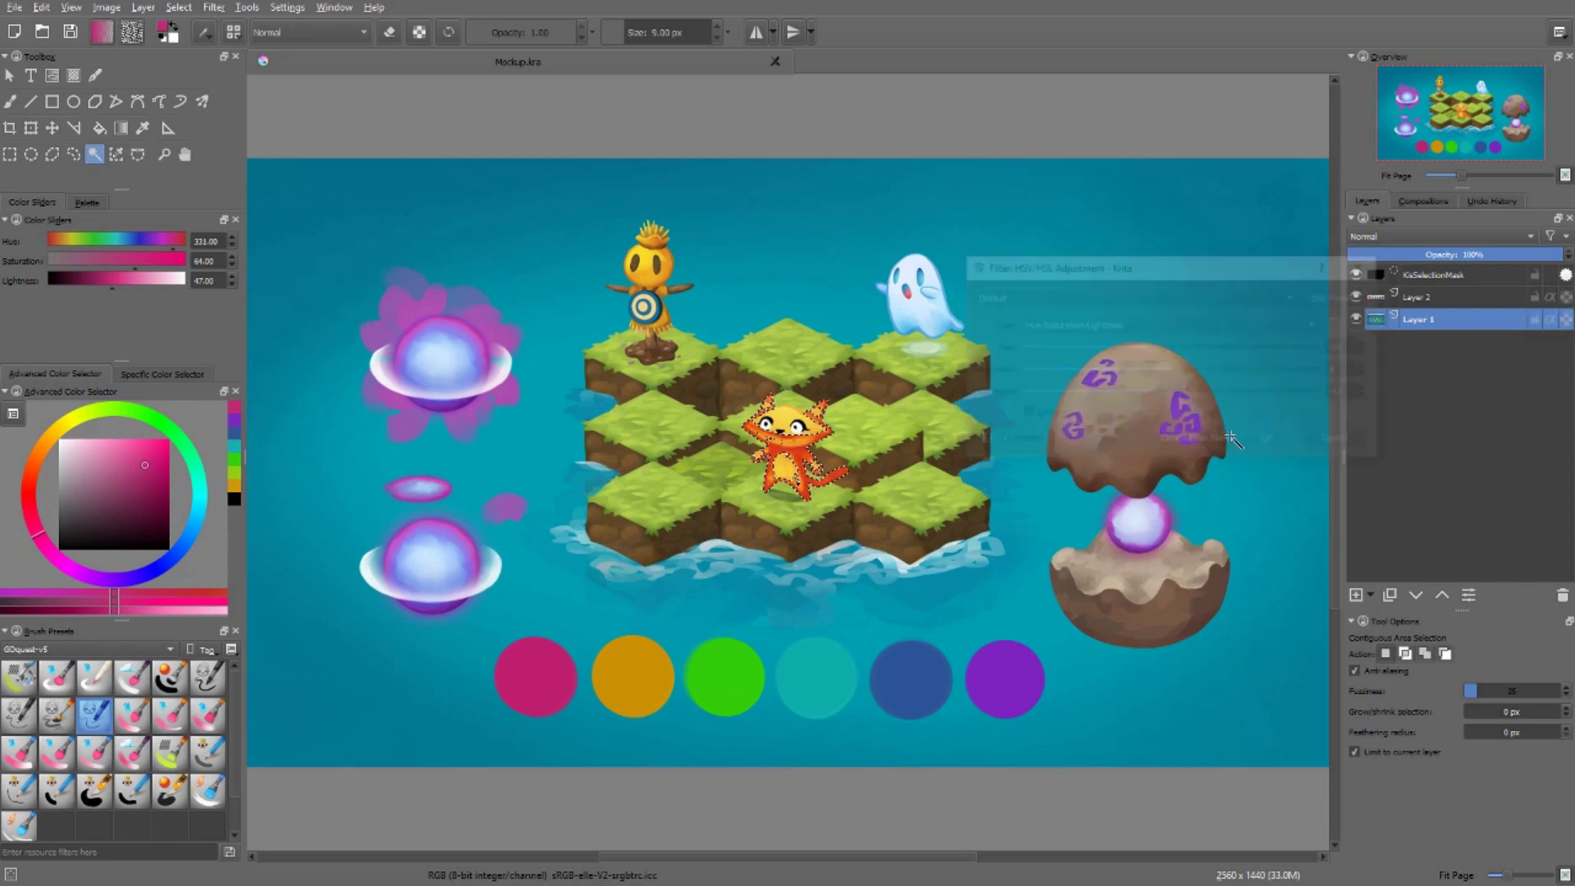
# Undo the fox's color adjustment and clear the selection
pyautogui.hotkey('ctrl', 'shift', 'a')
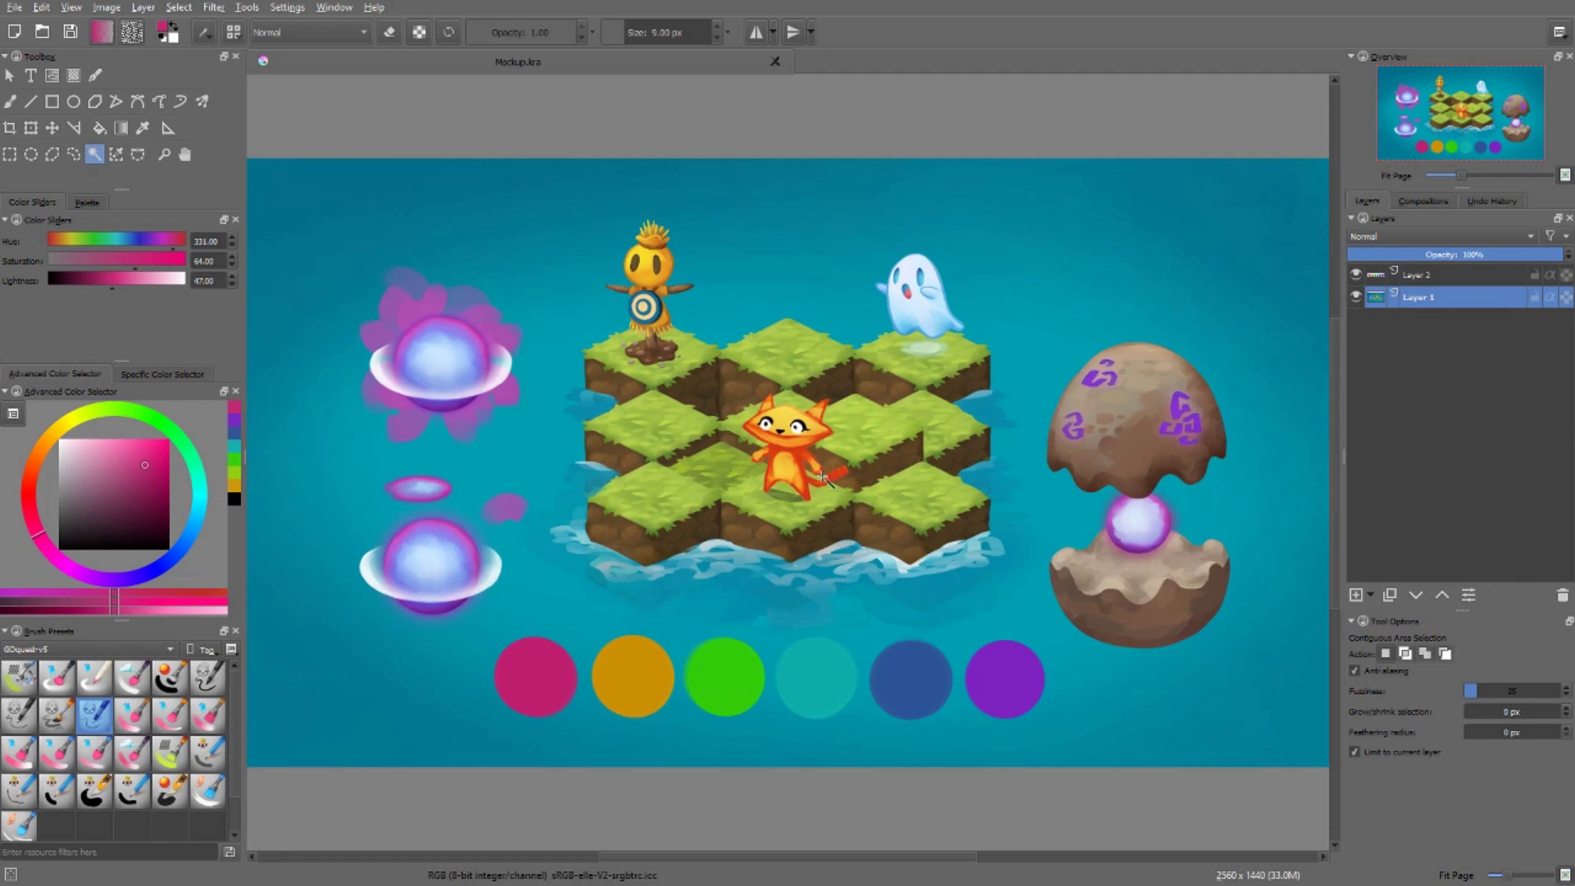
pyautogui.hotkey('ctrl', 'shift', 'd')
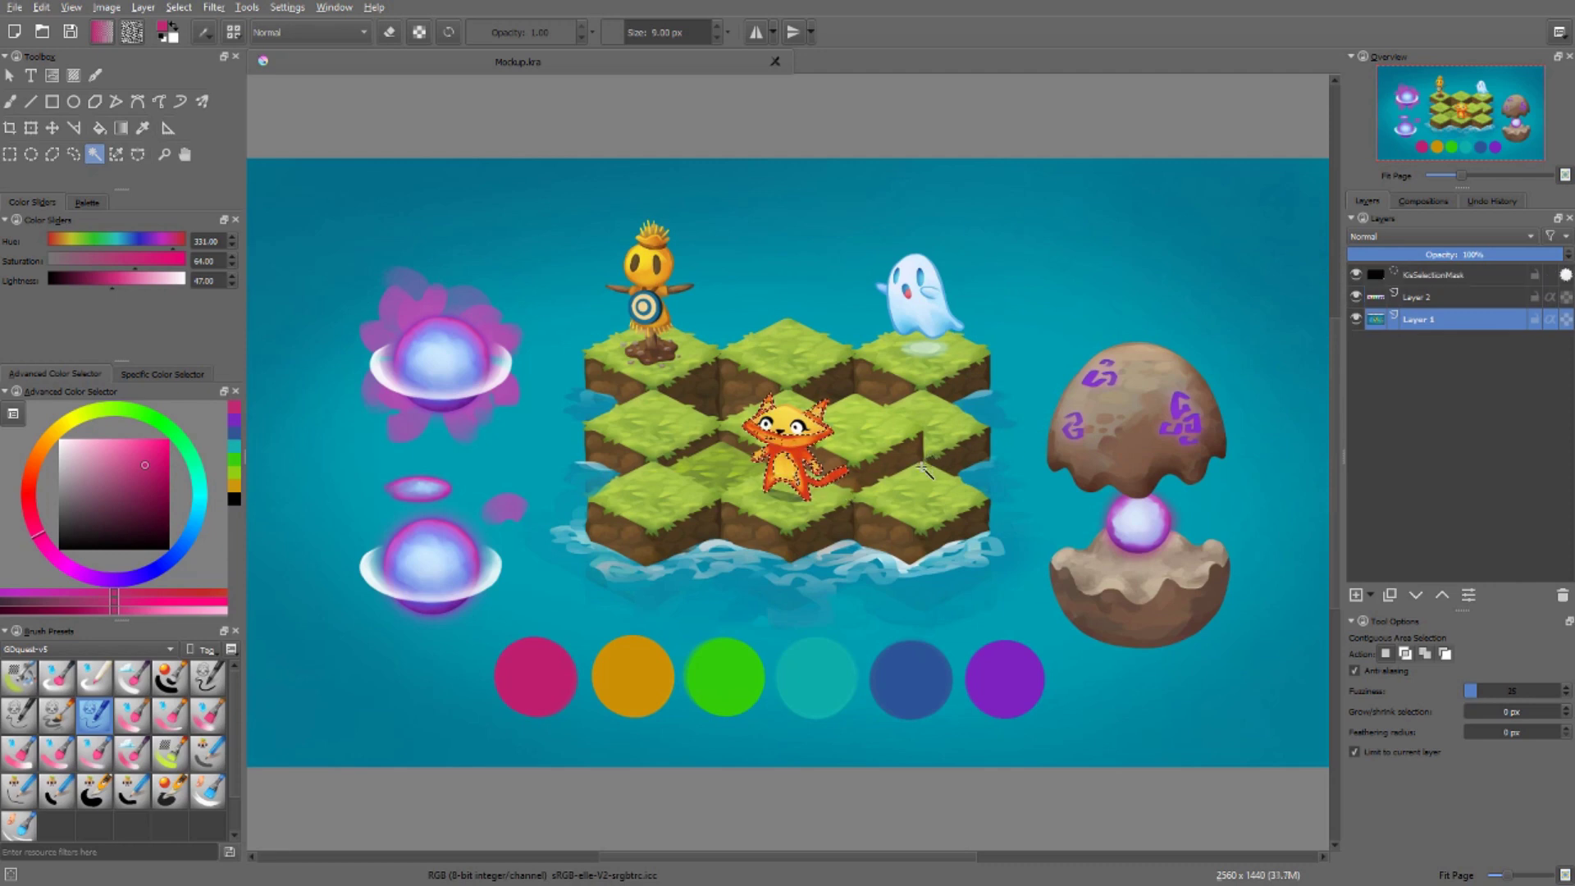
pyautogui.hotkey('ctrl', 'shift', 'a')
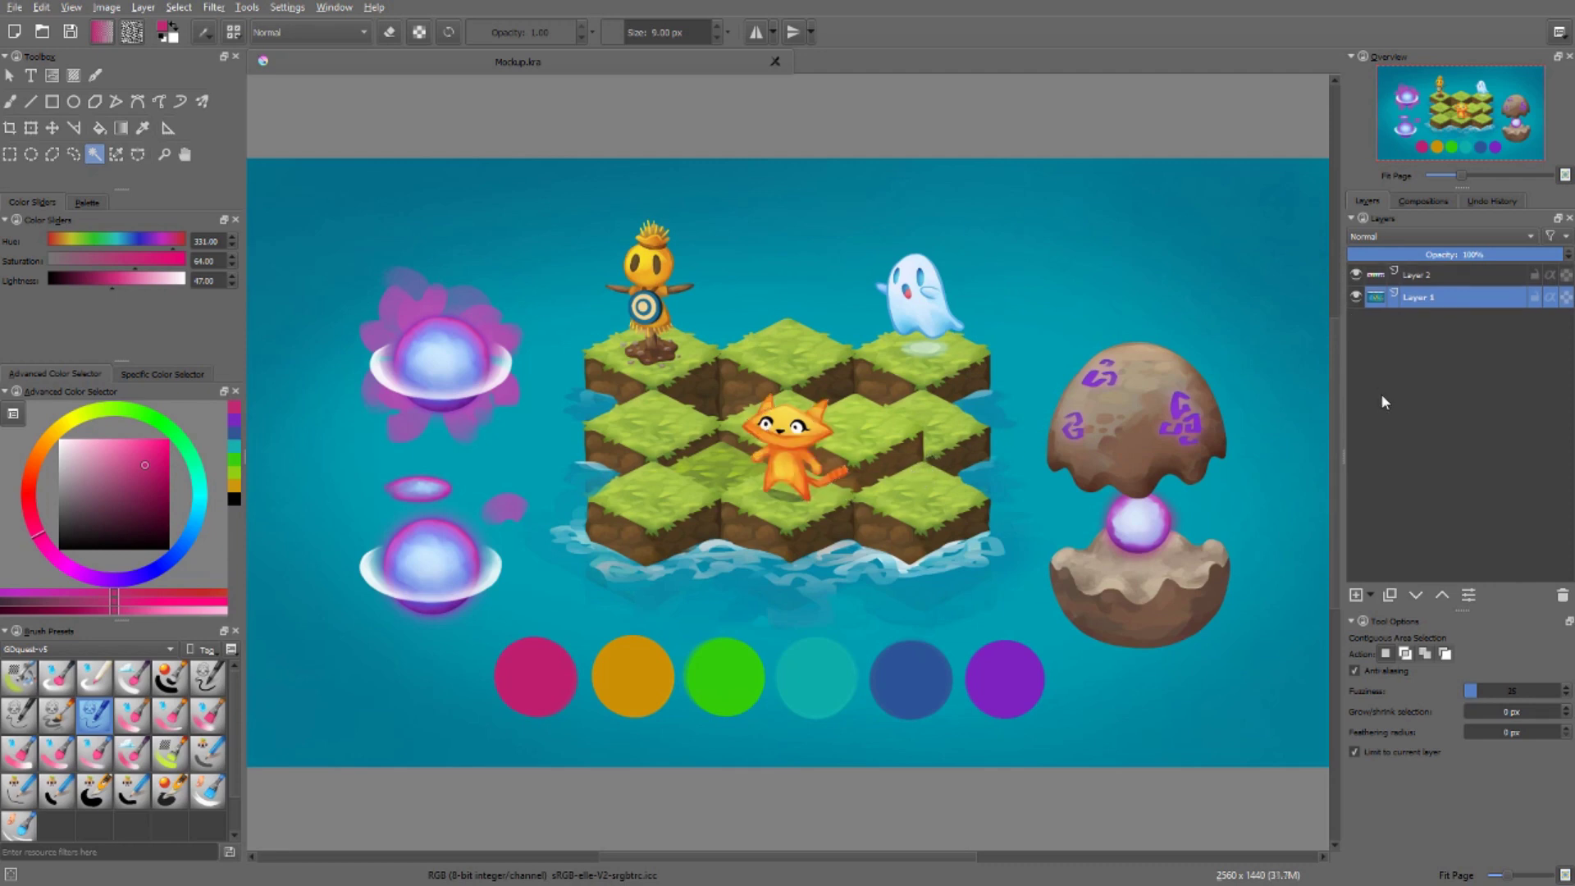
# Preview a Gaussian Blur on Layer 1 with linked radii of about 36 px, 0.81 px and 6.75 px
pyautogui.click(215, 7)
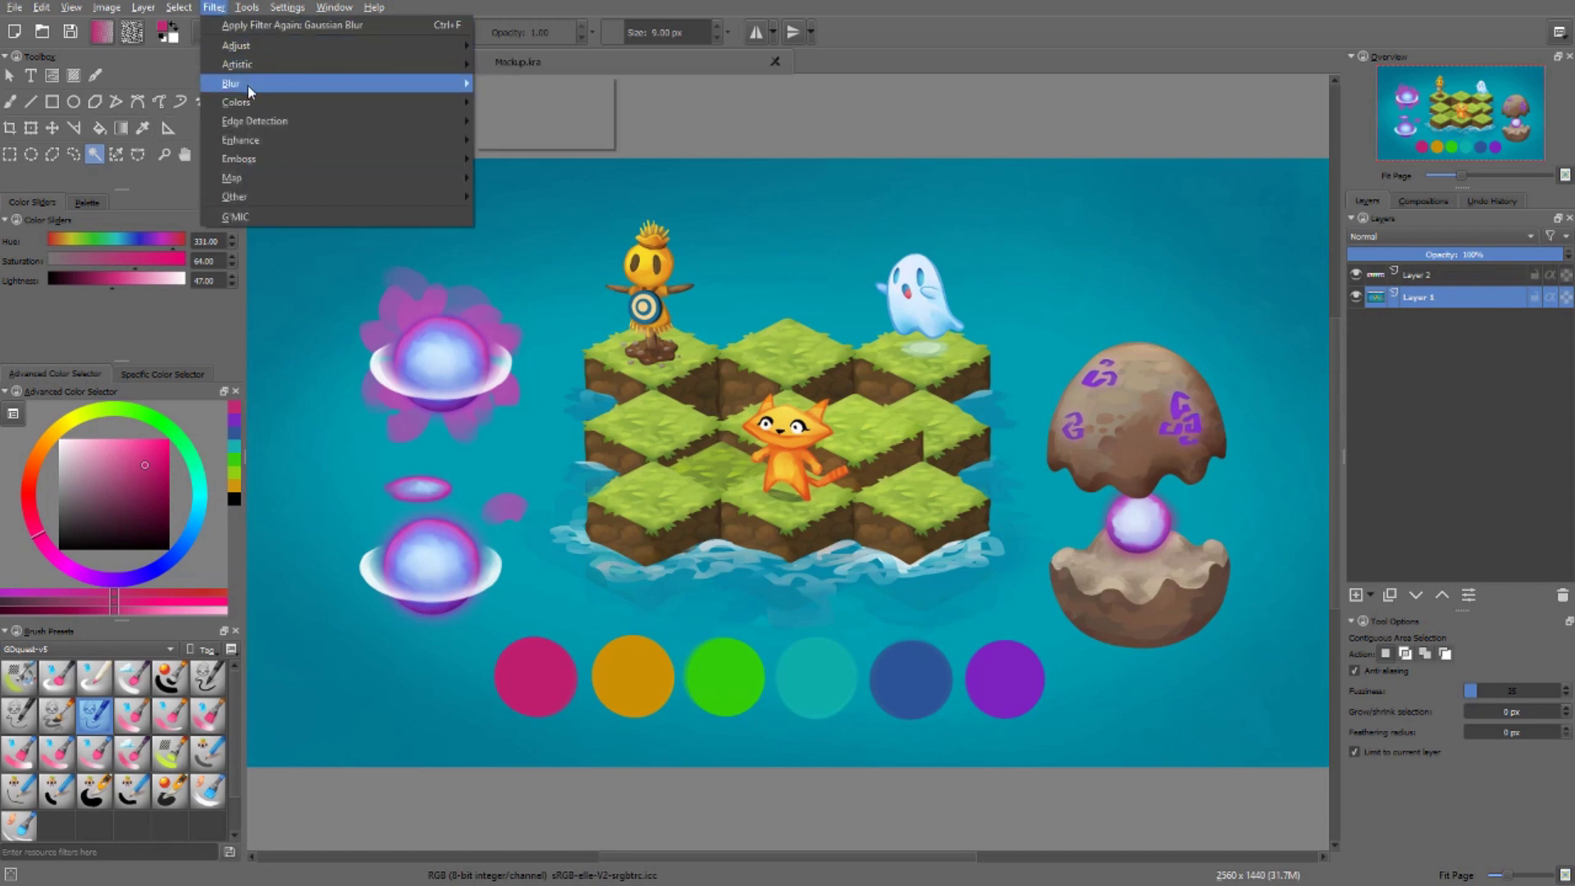
pyautogui.moveTo(248, 86)
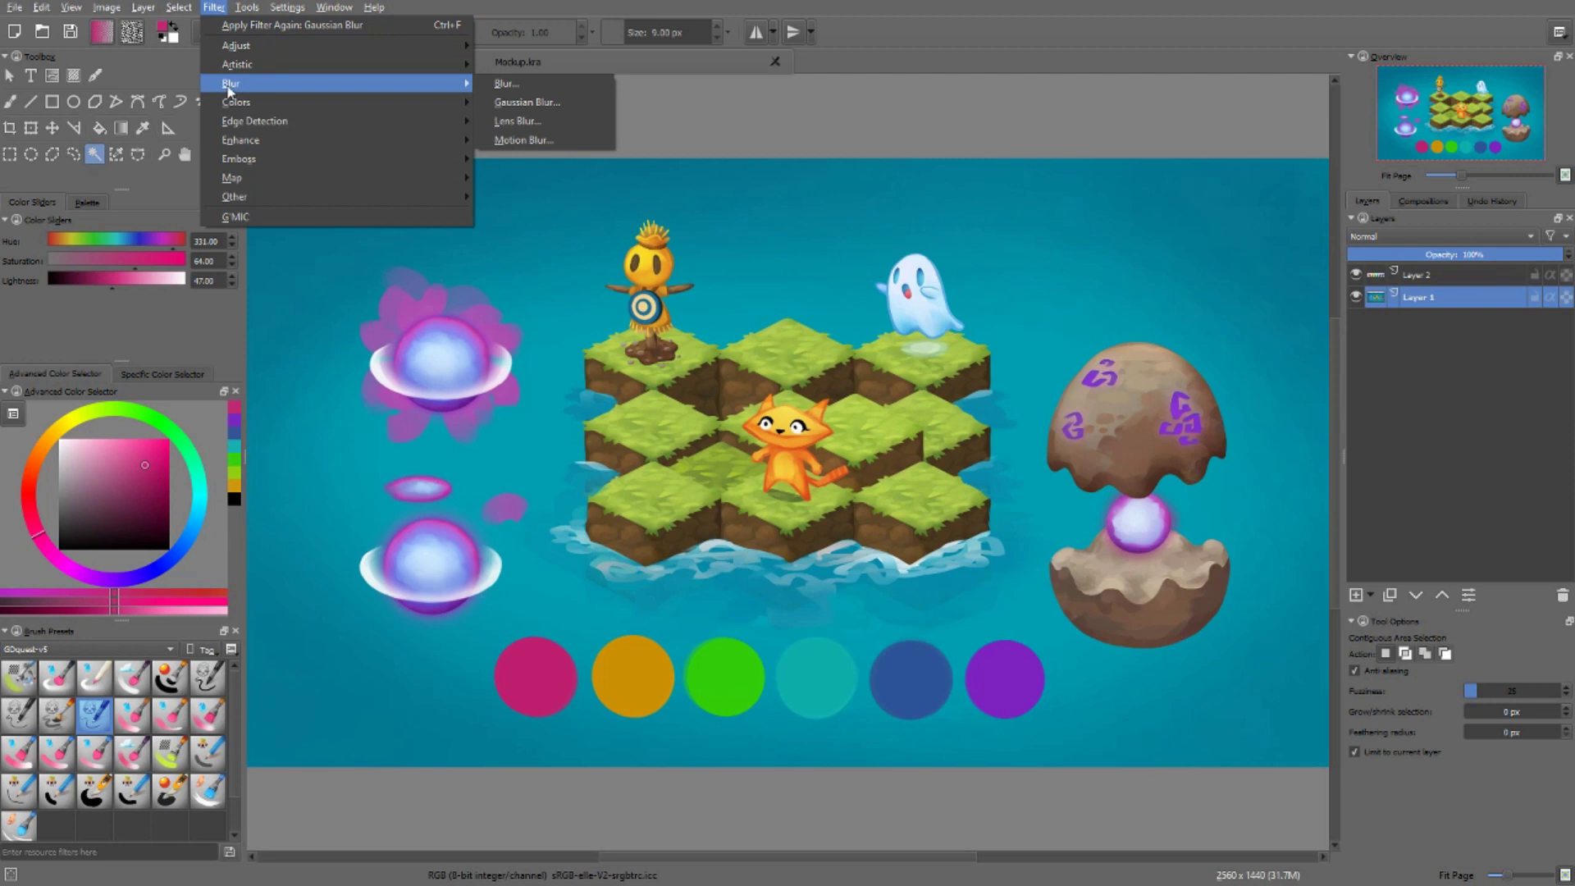
pyautogui.click(513, 112)
pyautogui.moveTo(775, 384); pyautogui.dragTo(1172, 182)
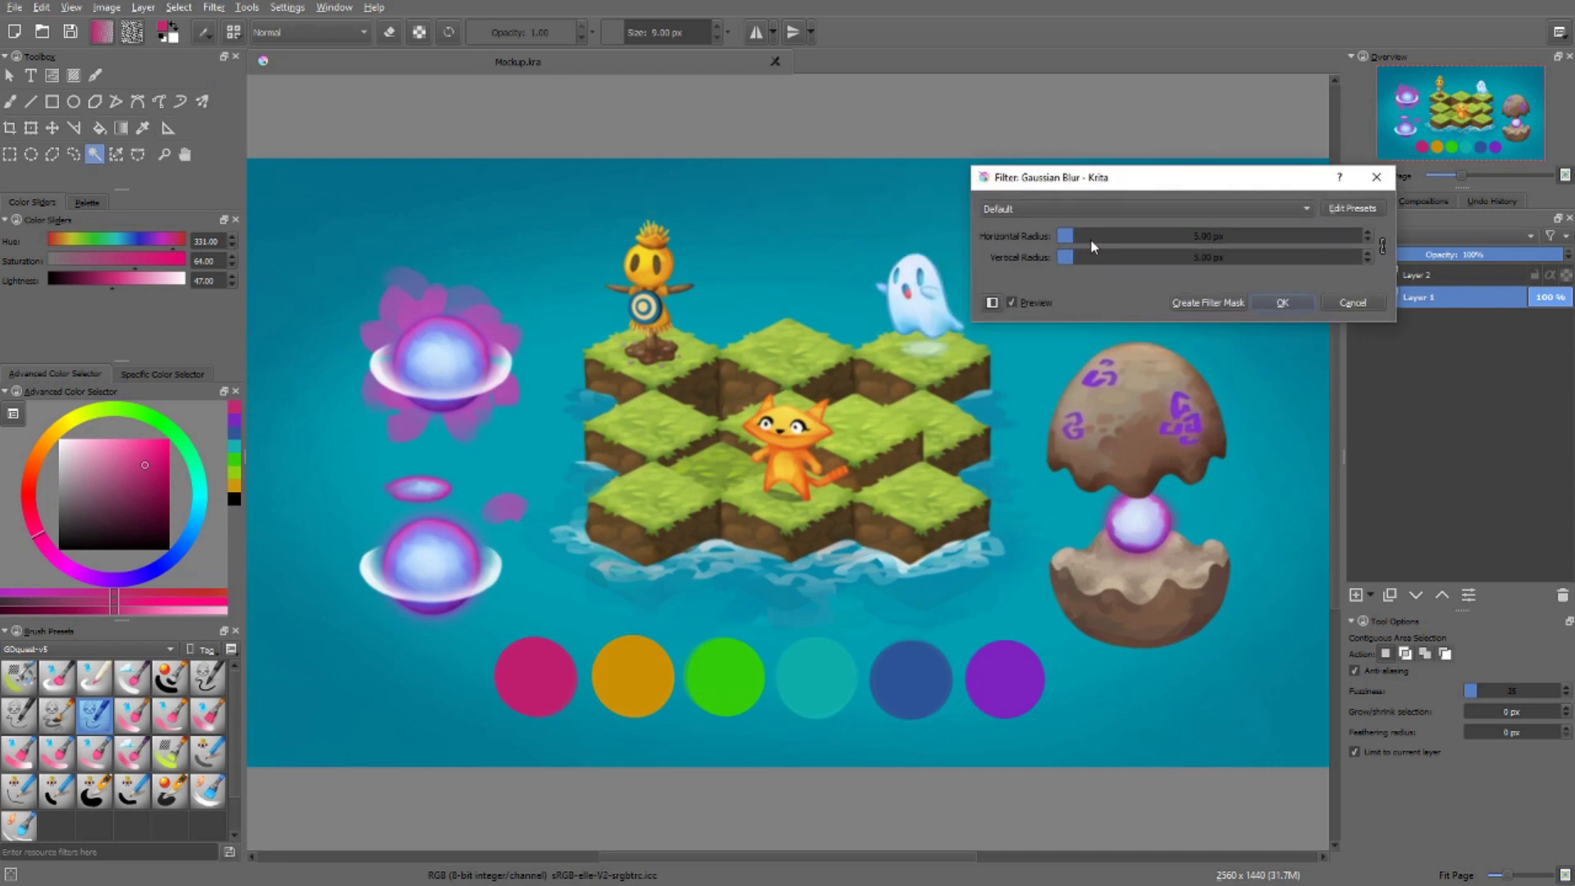
pyautogui.moveTo(1077, 236); pyautogui.dragTo(1167, 245)
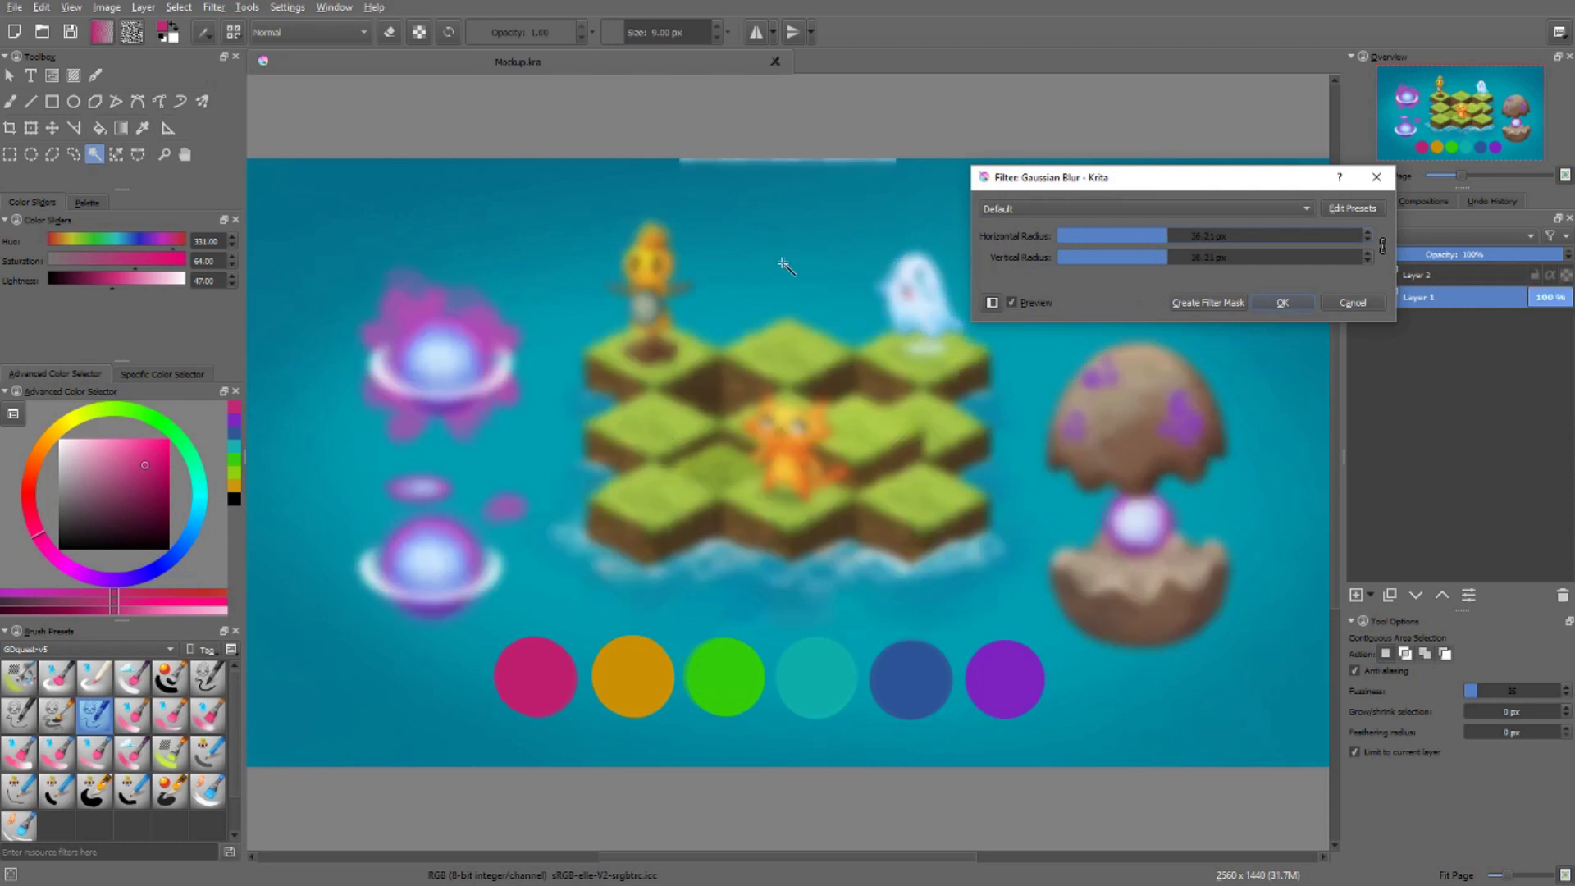
pyautogui.moveTo(1114, 236); pyautogui.dragTo(1061, 233)
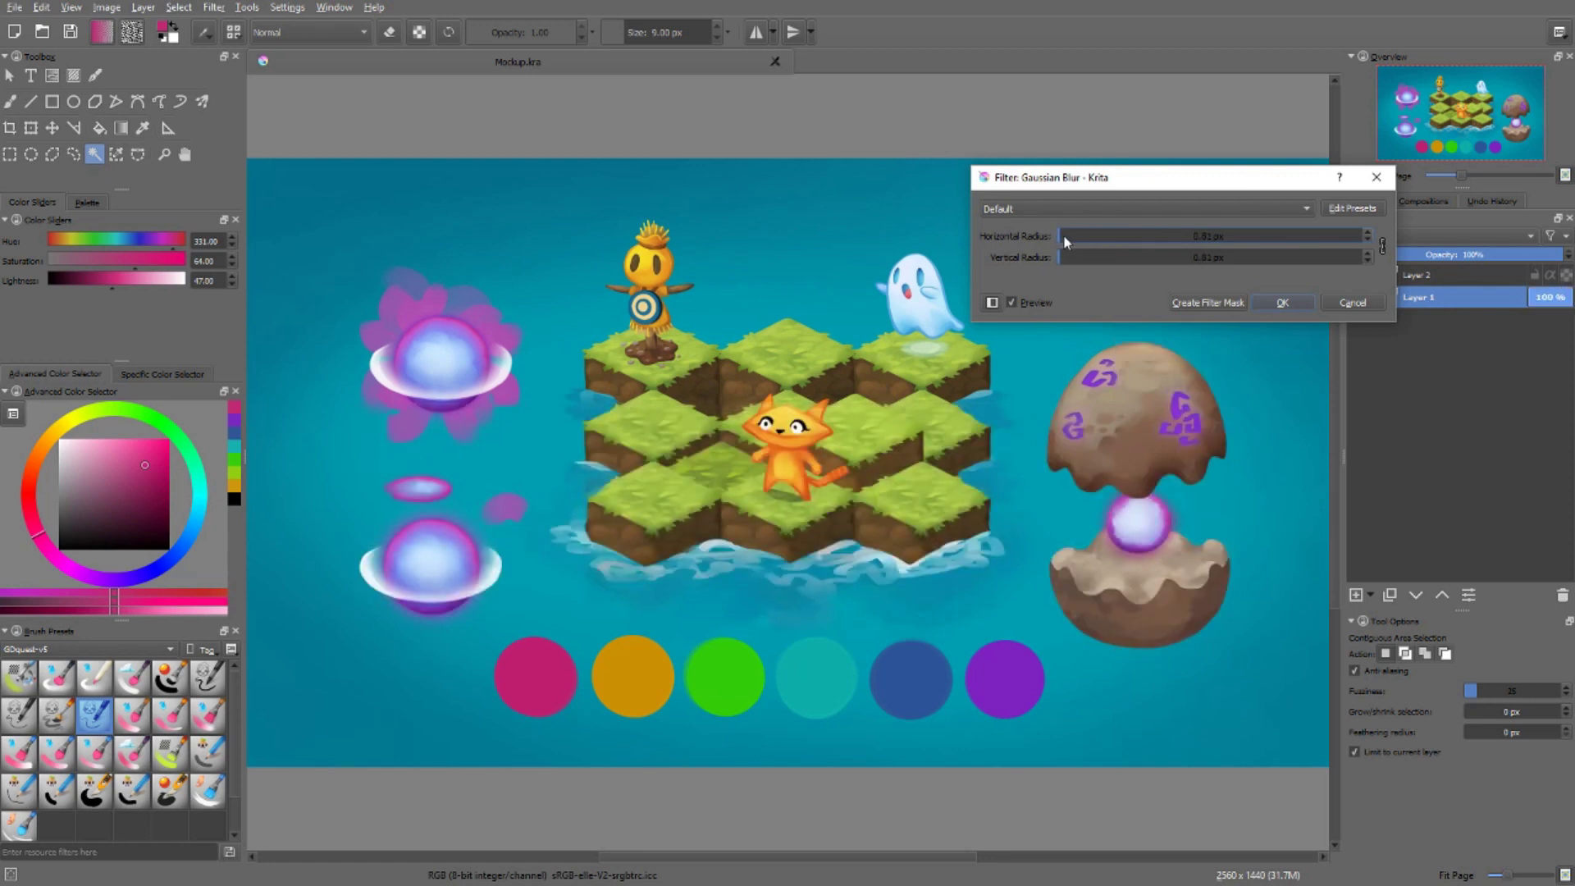
pyautogui.moveTo(1061, 236); pyautogui.dragTo(1078, 236)
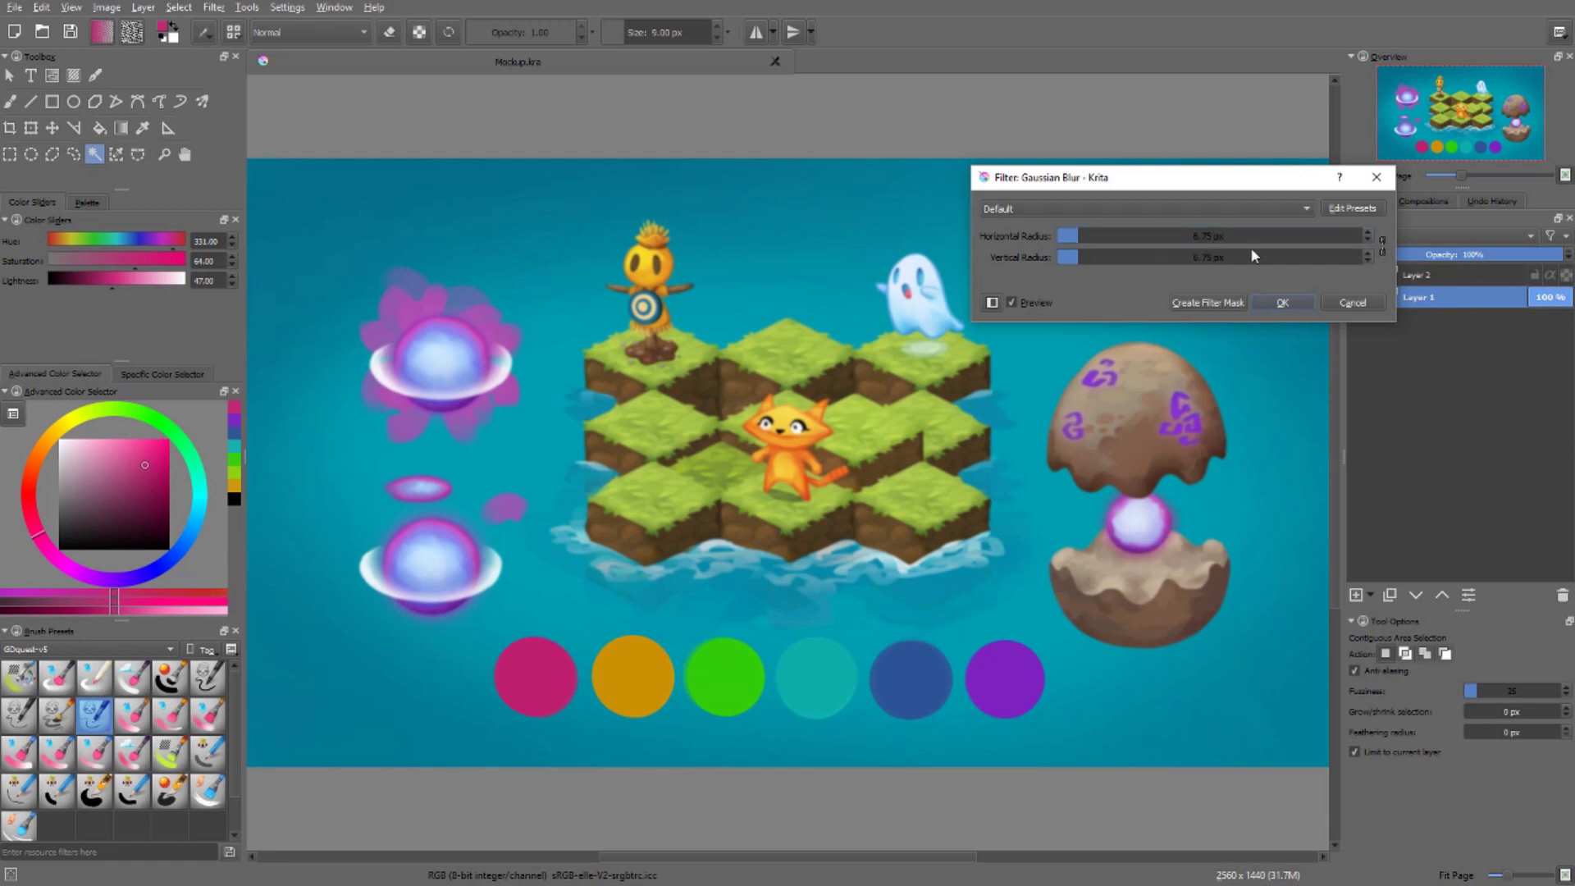
# Try unlinked blur radii, about 30 px horizontal only and about 28 px vertical only, then cancel the Gaussian Blur
pyautogui.moveTo(1091, 239); pyautogui.dragTo(1123, 249)
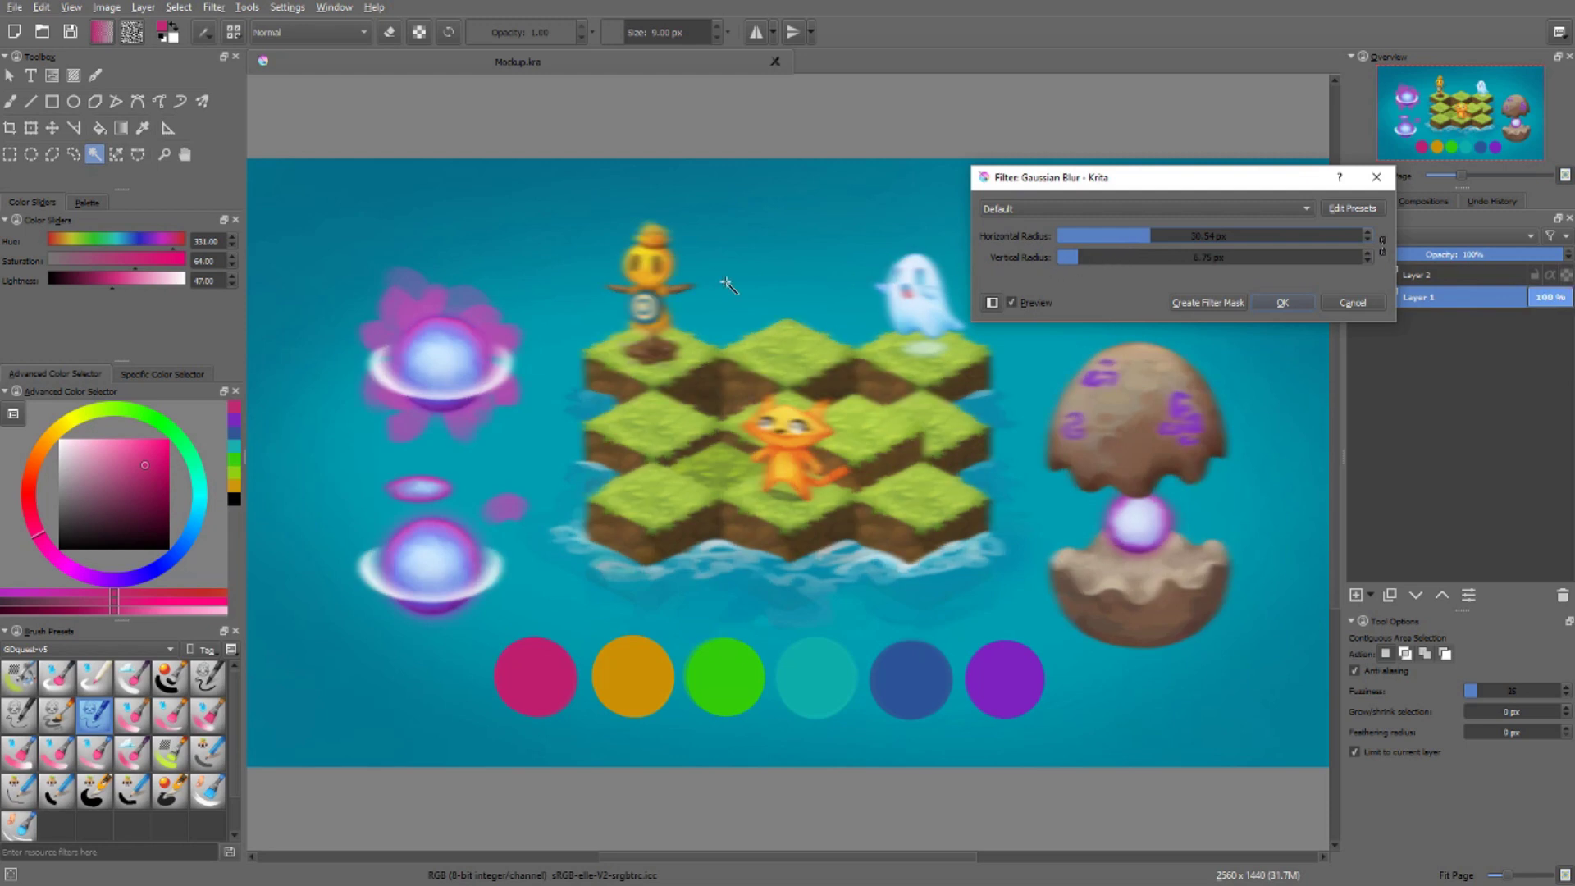
pyautogui.moveTo(1113, 245); pyautogui.dragTo(1144, 266)
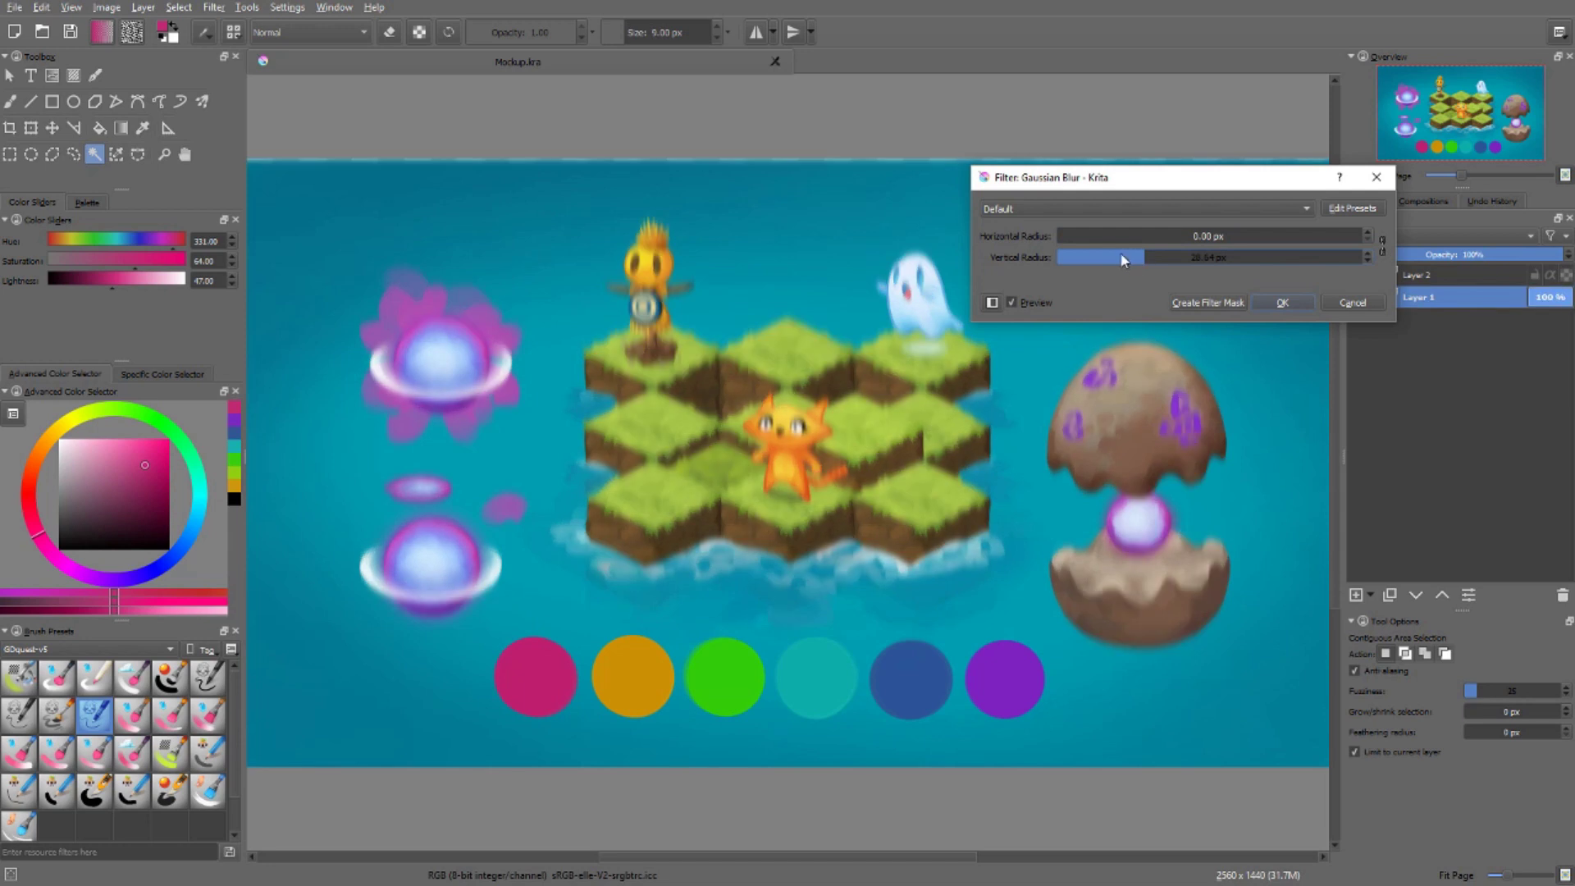
pyautogui.moveTo(1125, 254); pyautogui.dragTo(1053, 250)
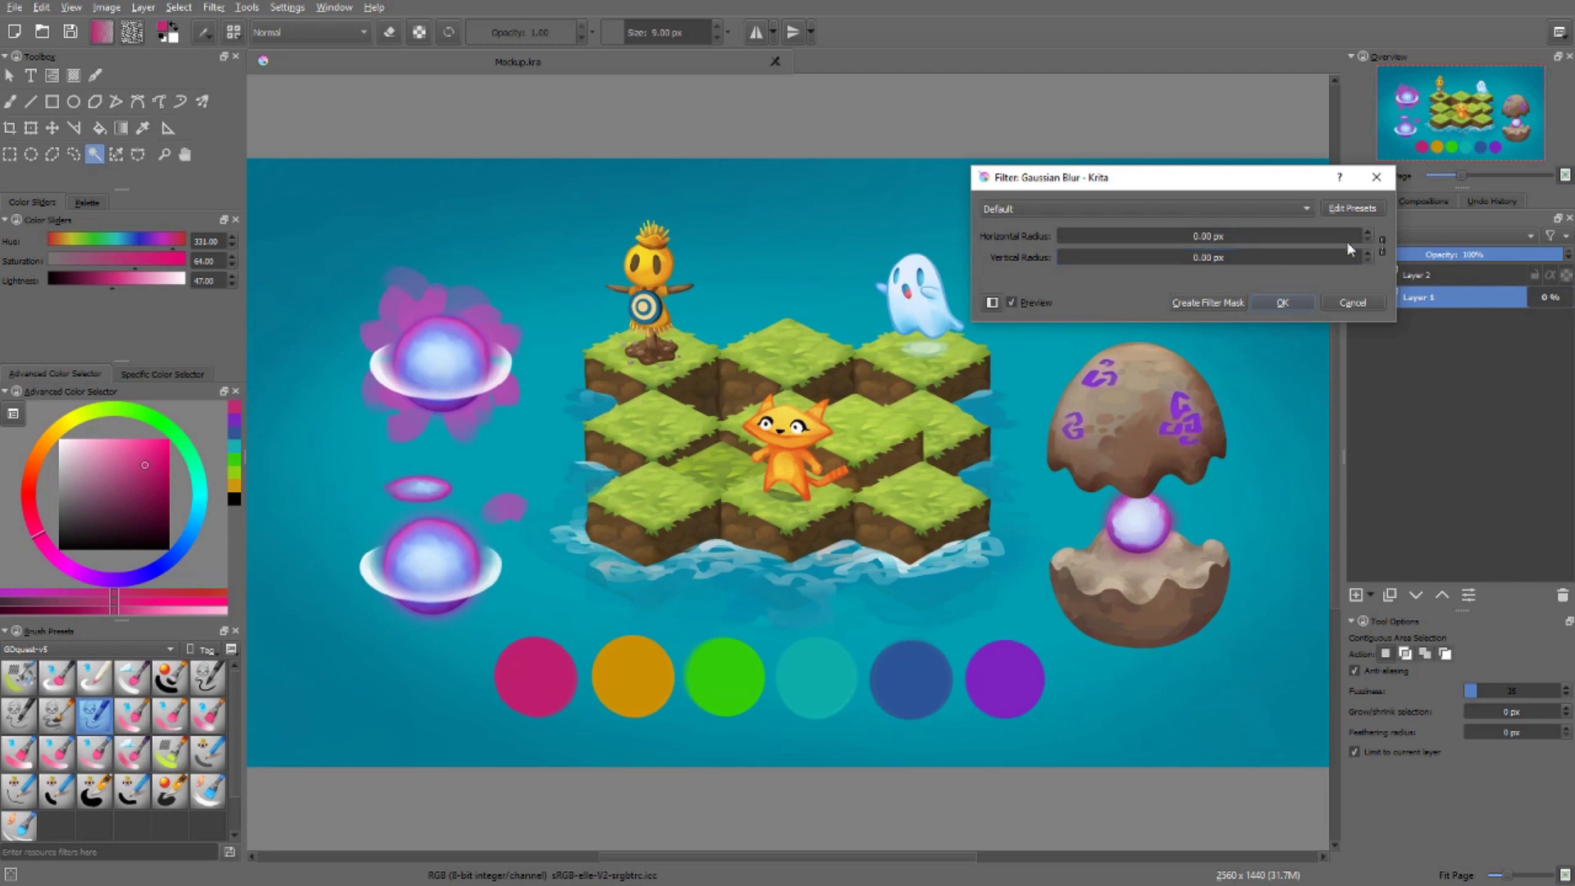
pyautogui.click(1354, 304)
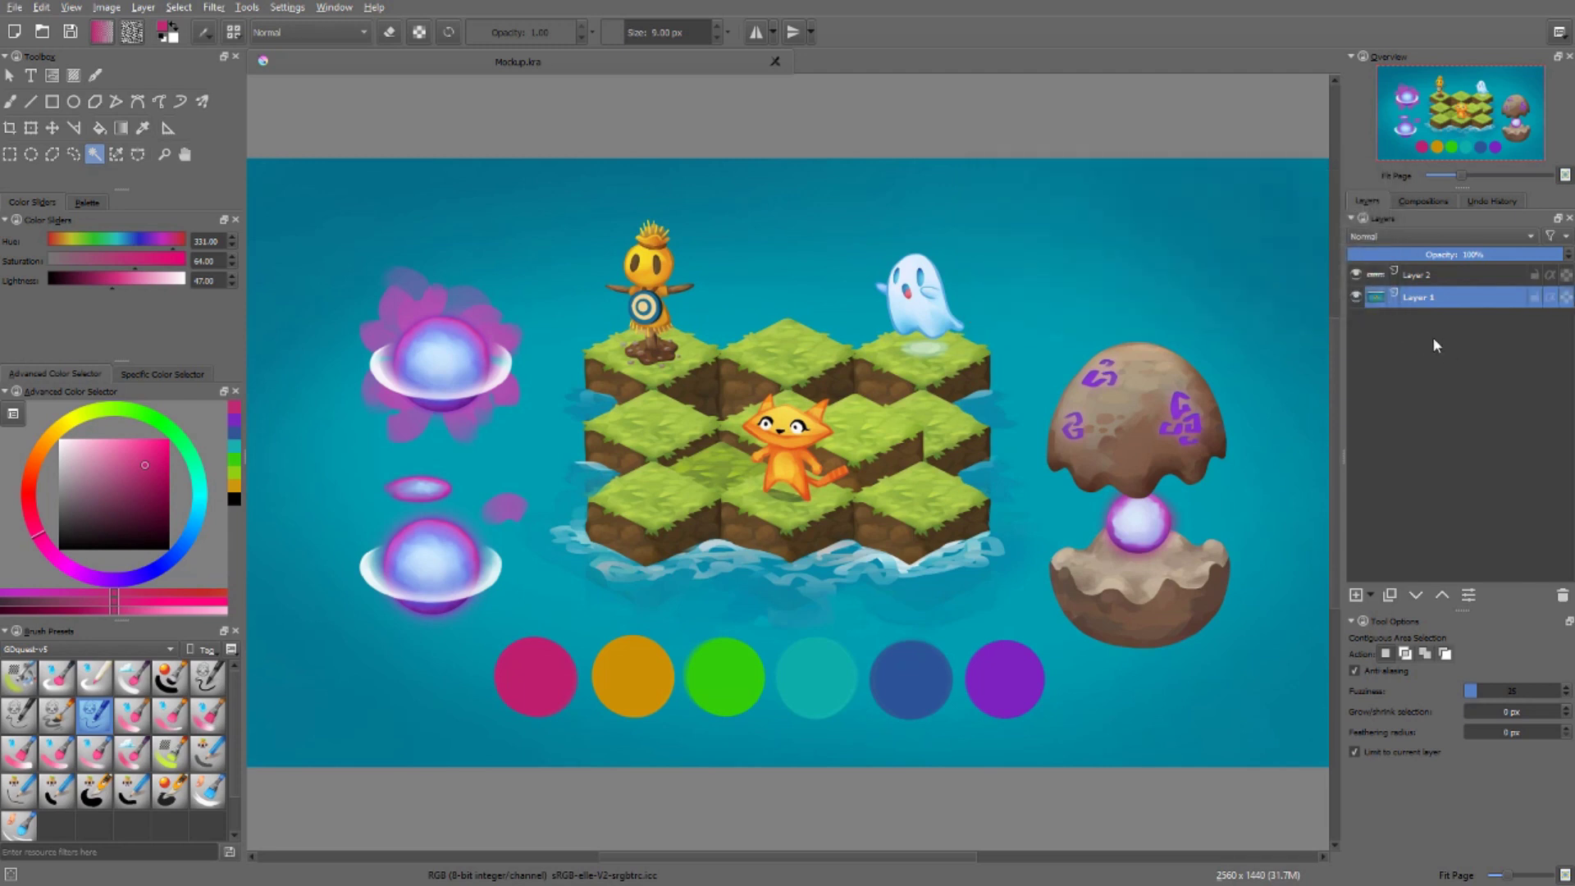
# Duplicate Layer 1 and apply a Gaussian Blur with an increased linked radius to the copy
pyautogui.hotkey('ctrl', 'j')
pyautogui.click(215, 7)
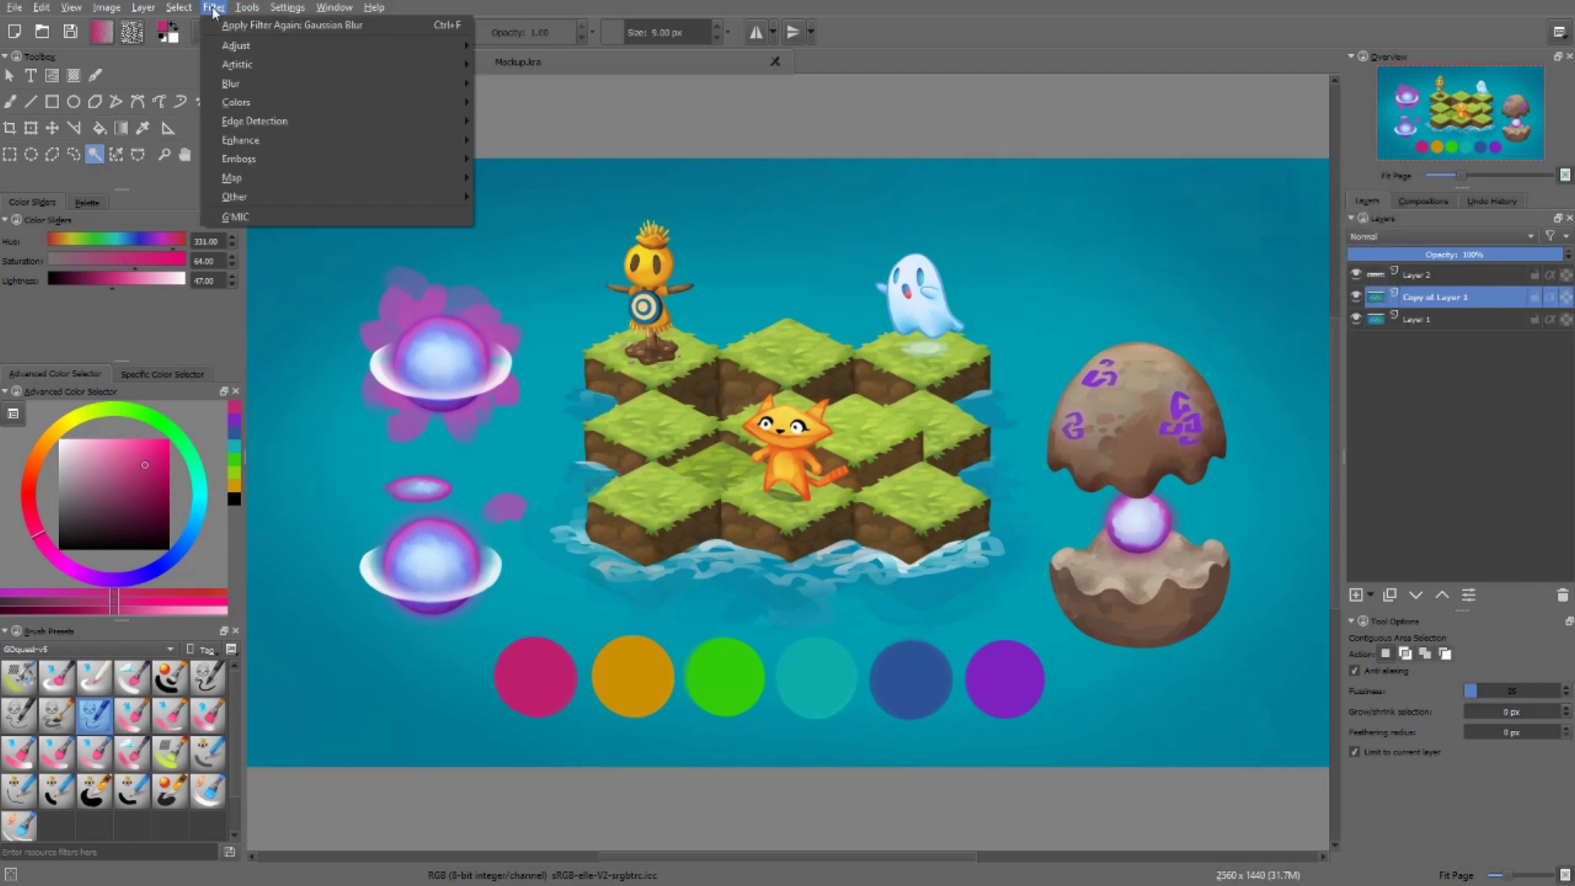
pyautogui.click(557, 108)
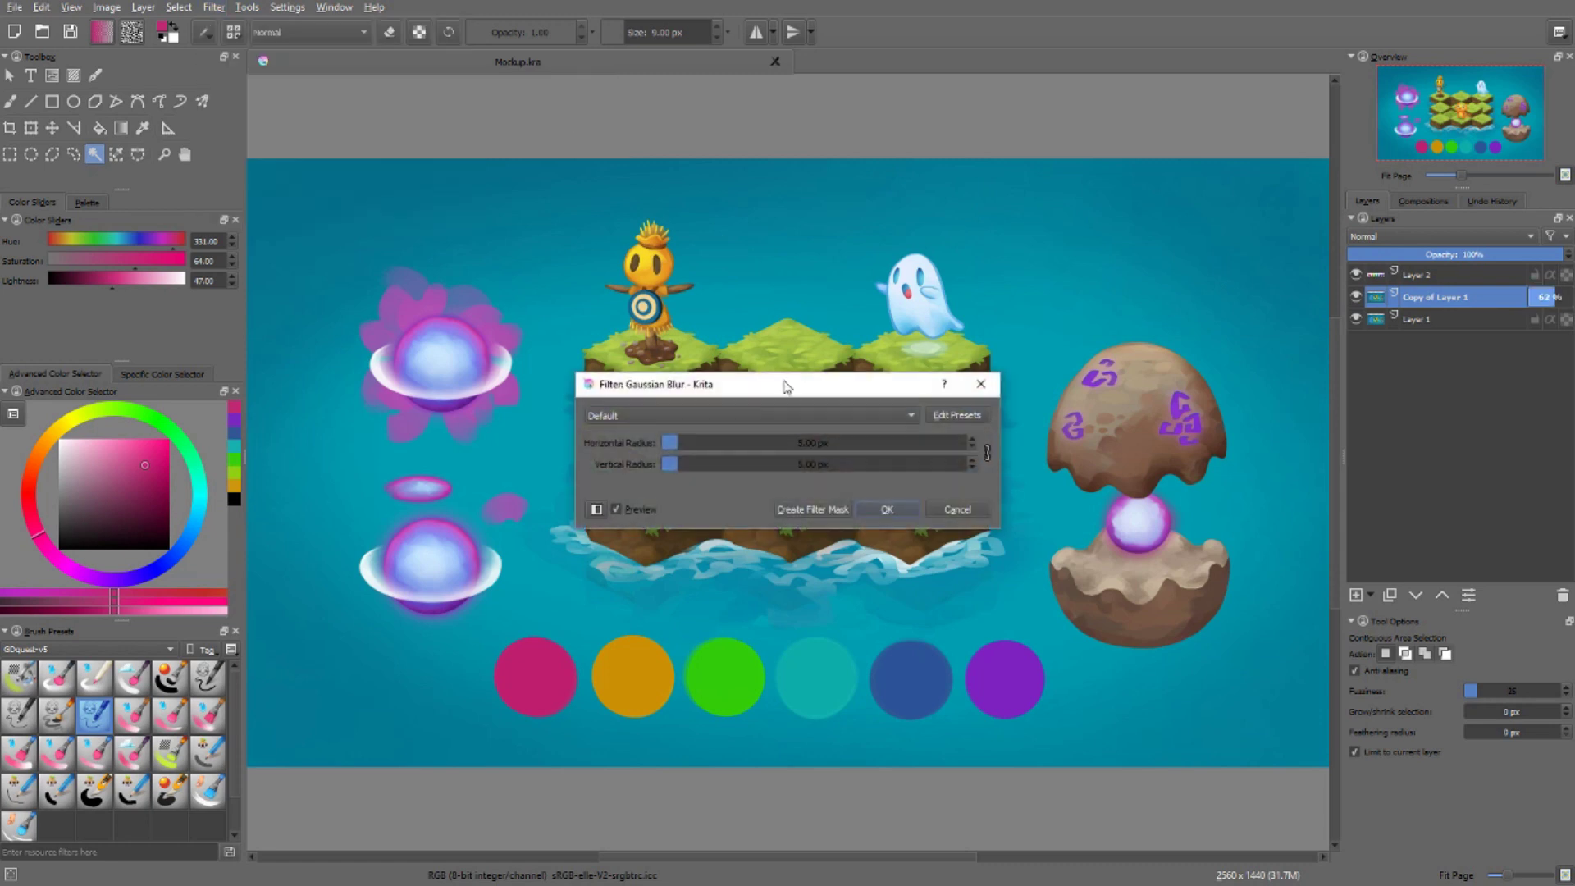
pyautogui.moveTo(699, 438); pyautogui.dragTo(791, 443)
pyautogui.click(887, 509)
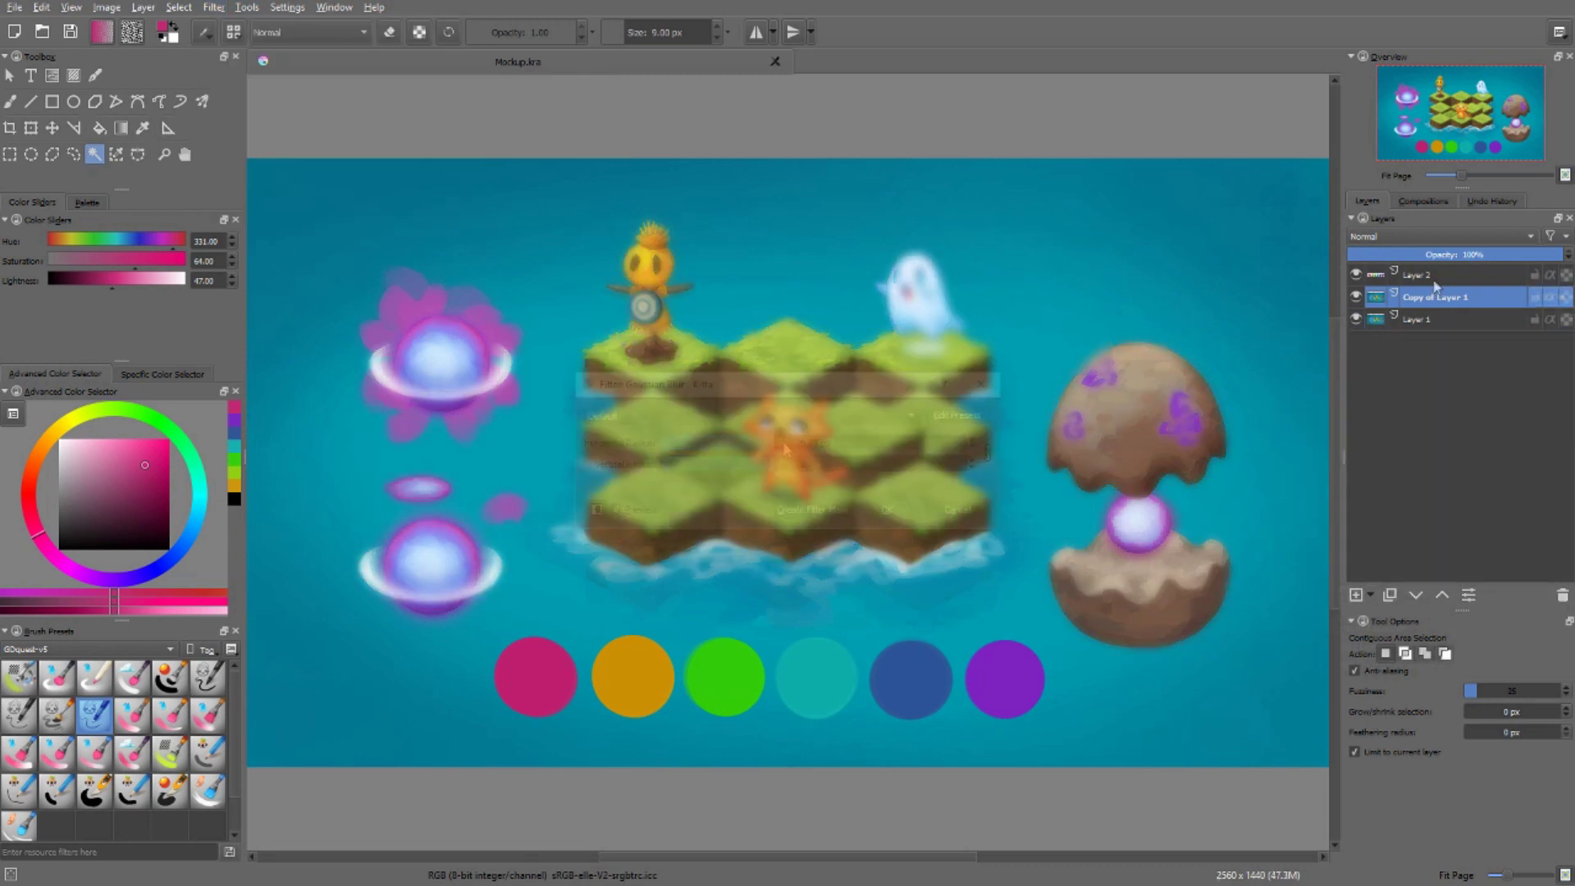
# Add a transparency mask to the blurred copy of Layer 1
pyautogui.rightClick(1430, 297)
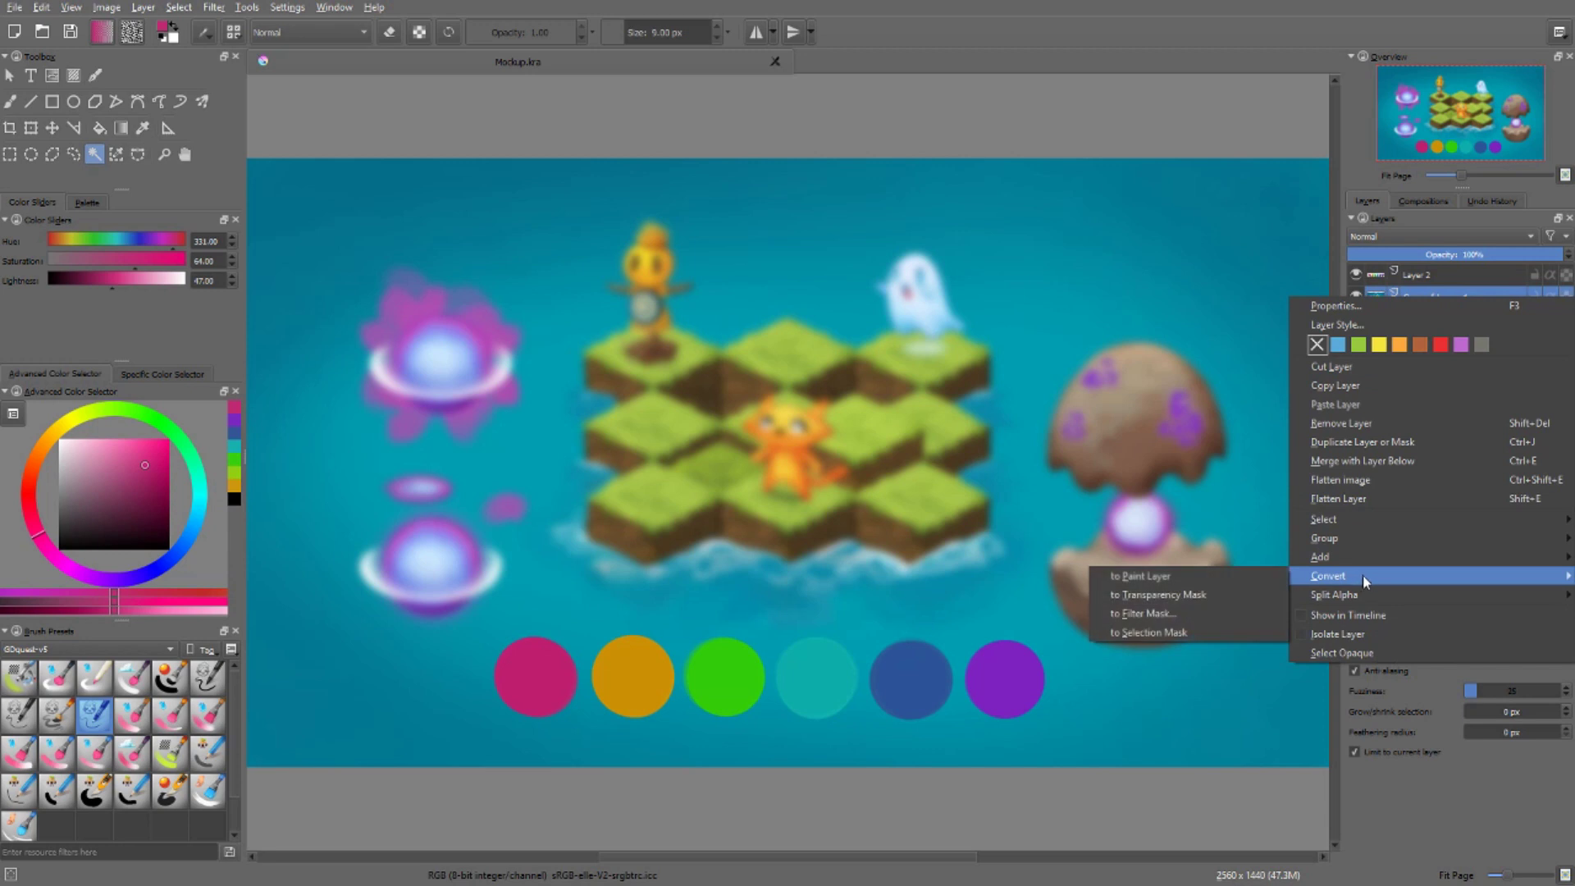
pyautogui.moveTo(1371, 557)
pyautogui.click(1260, 558)
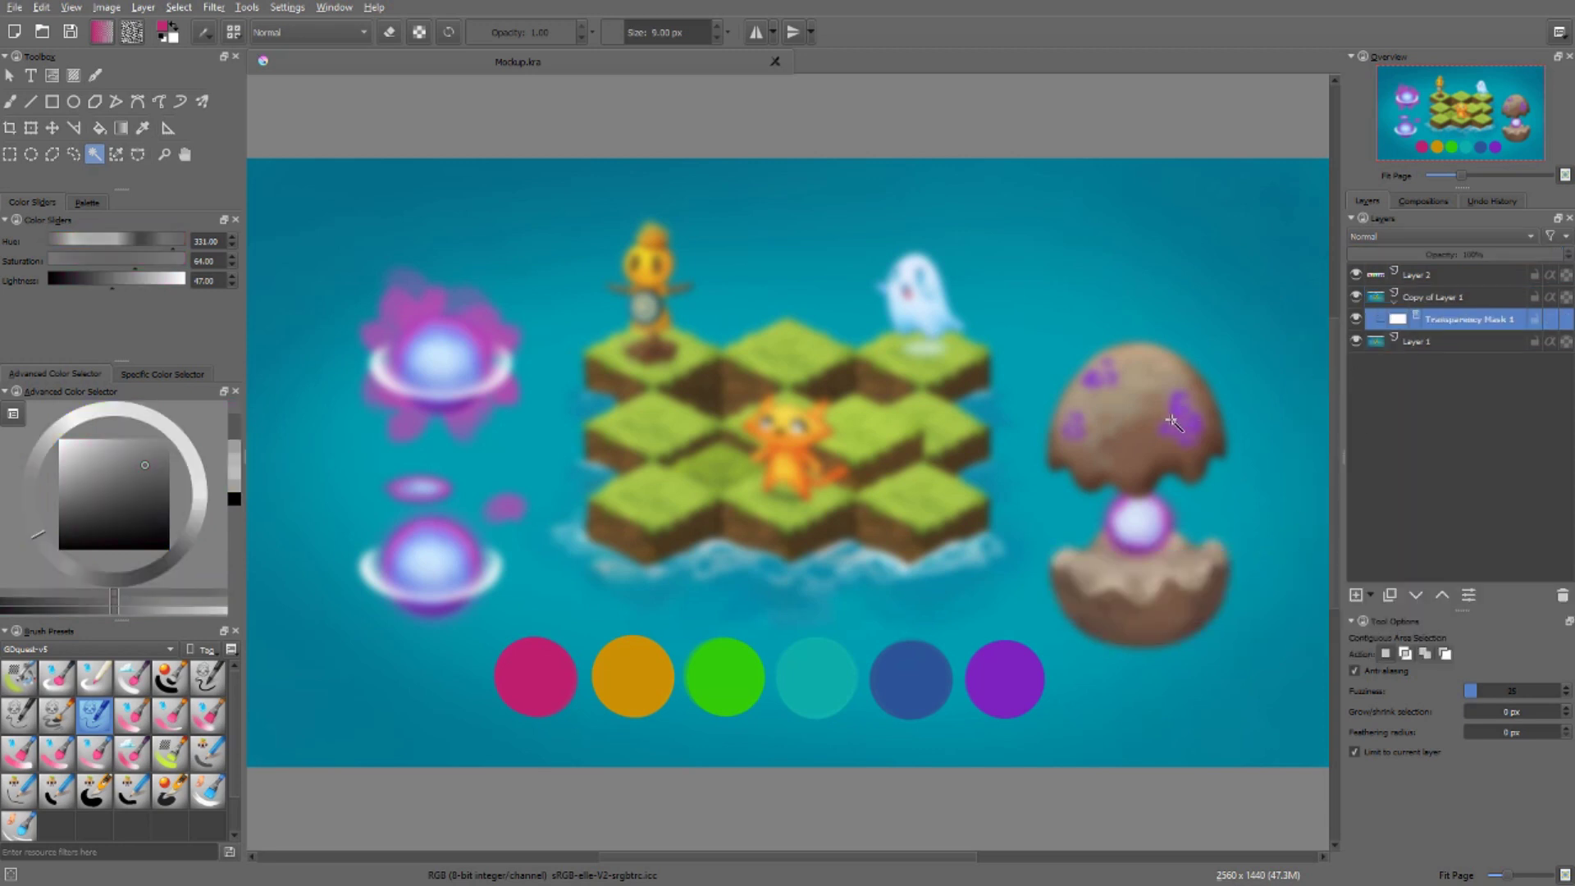
# With black and white as colors, draw linear gradients on the transparency mask to hide the blur over the fox and lower tiles
pyautogui.press('g')
pyautogui.press('d')
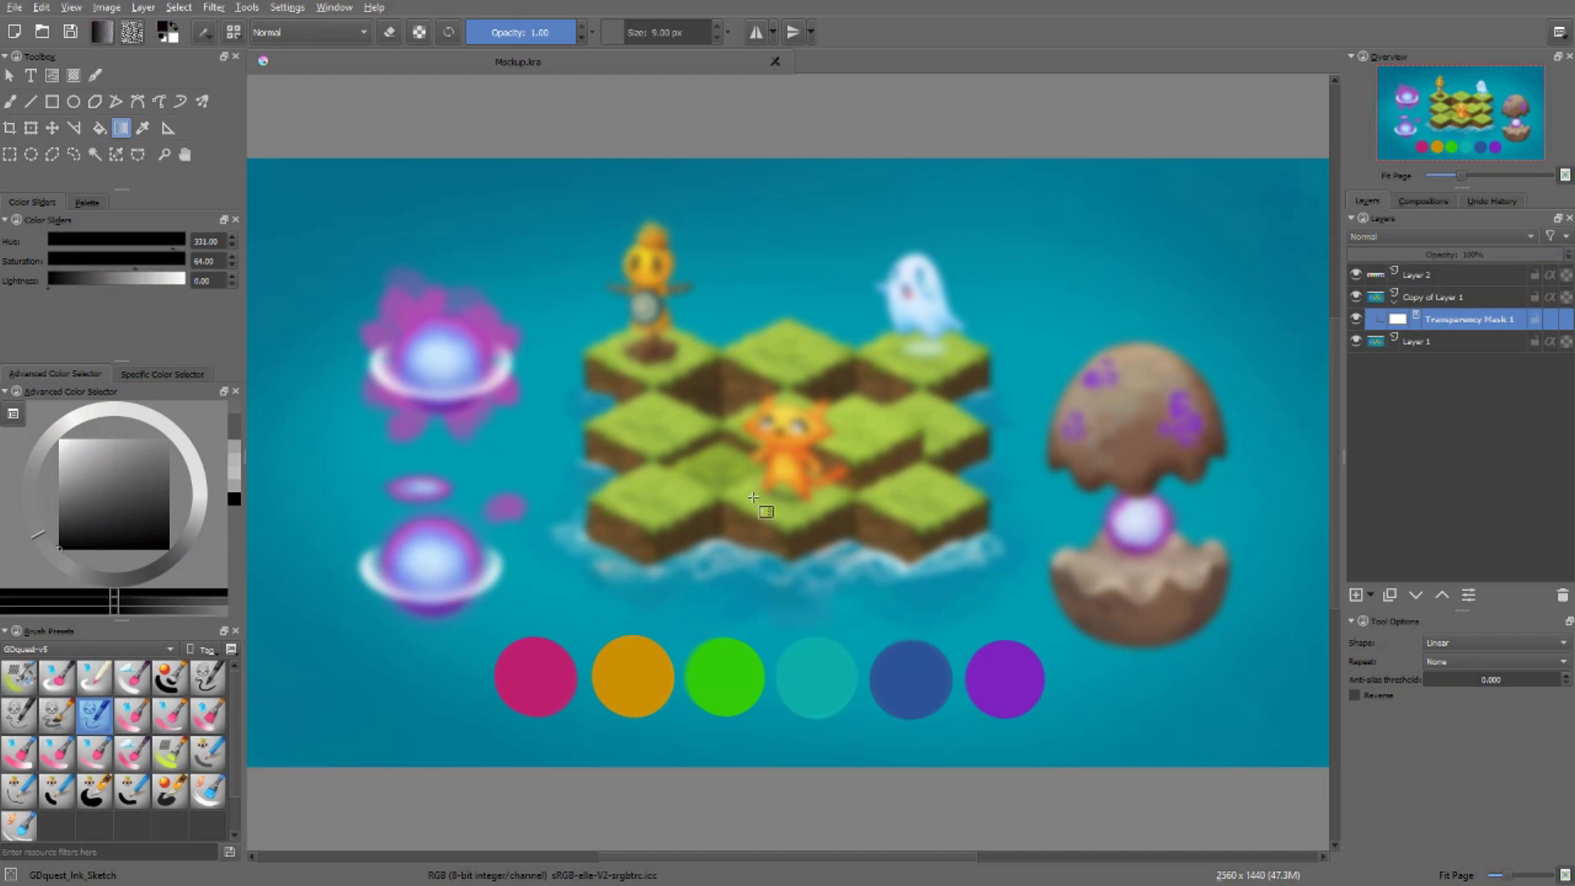
pyautogui.moveTo(763, 317); pyautogui.dragTo(749, 410)
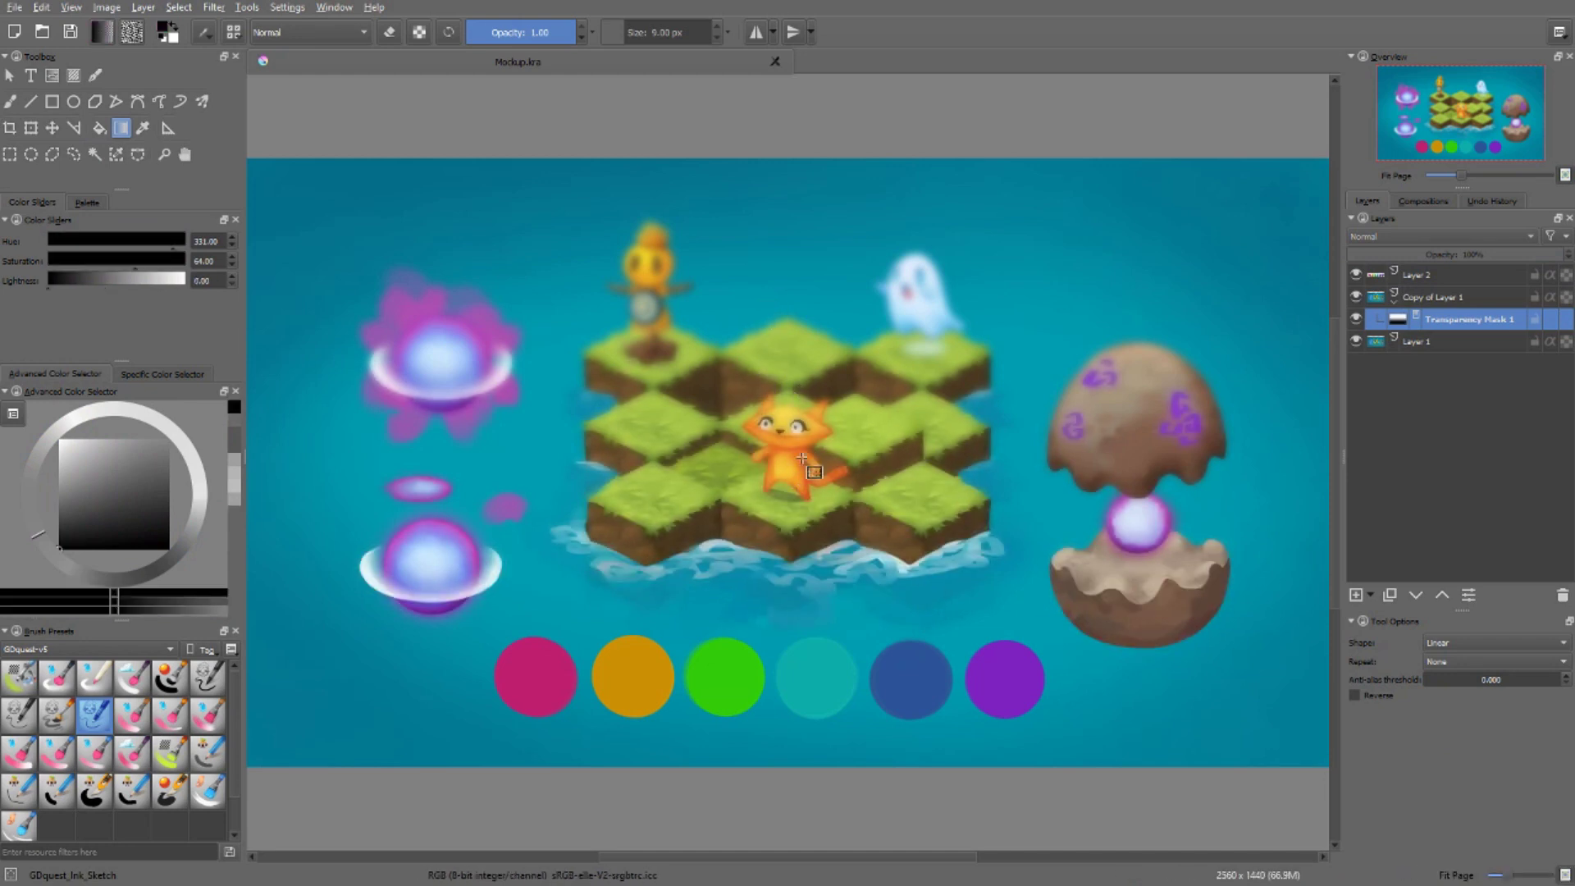
pyautogui.moveTo(836, 450); pyautogui.dragTo(880, 455)
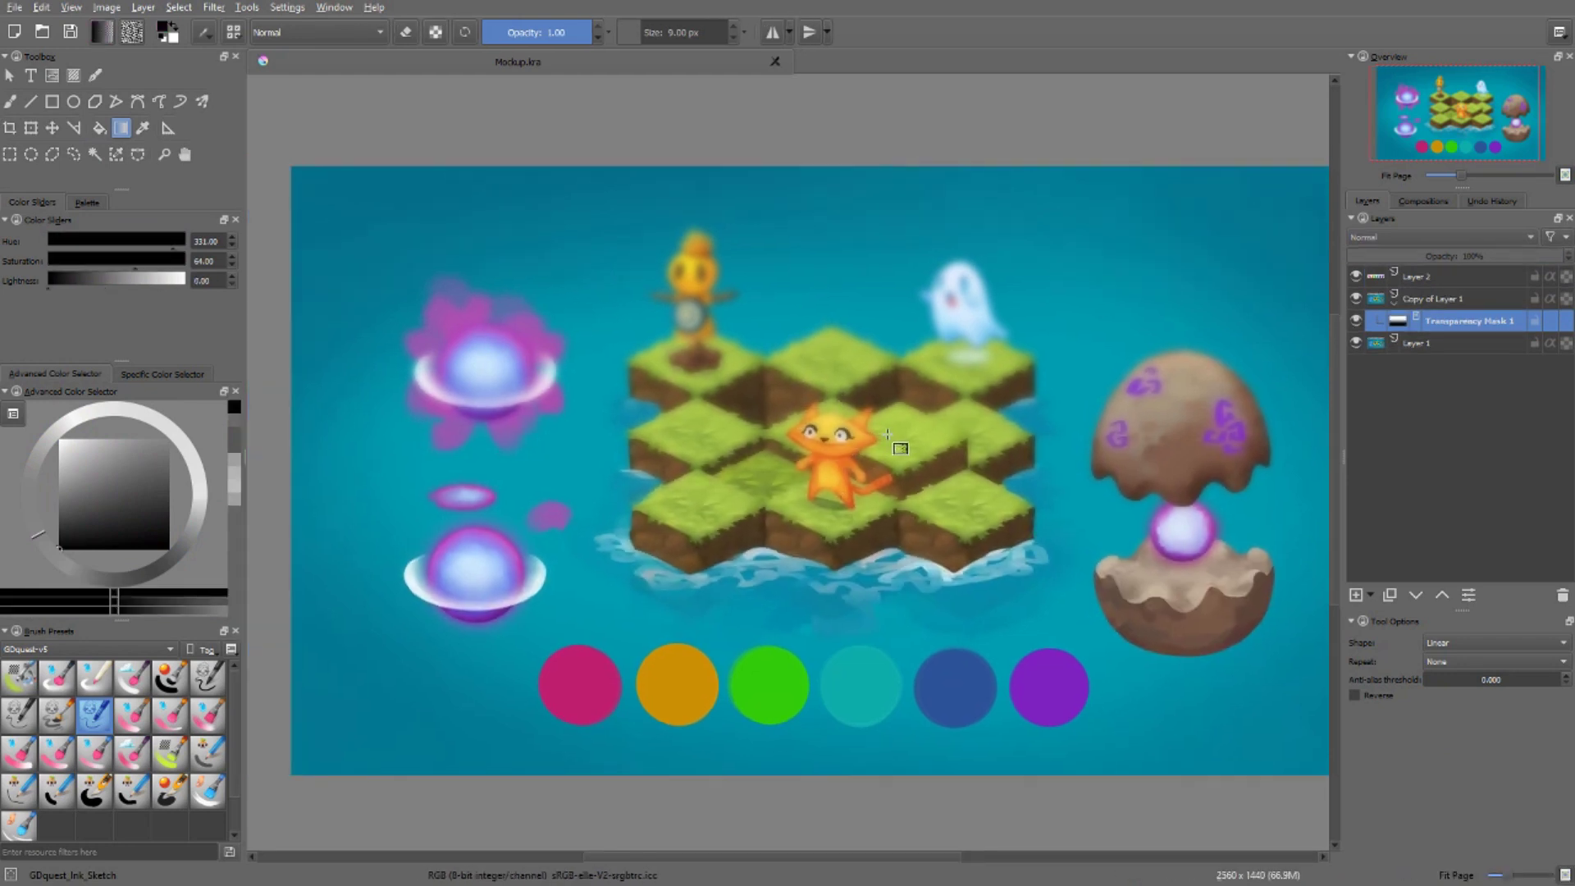
pyautogui.moveTo(949, 401); pyautogui.dragTo(834, 459)
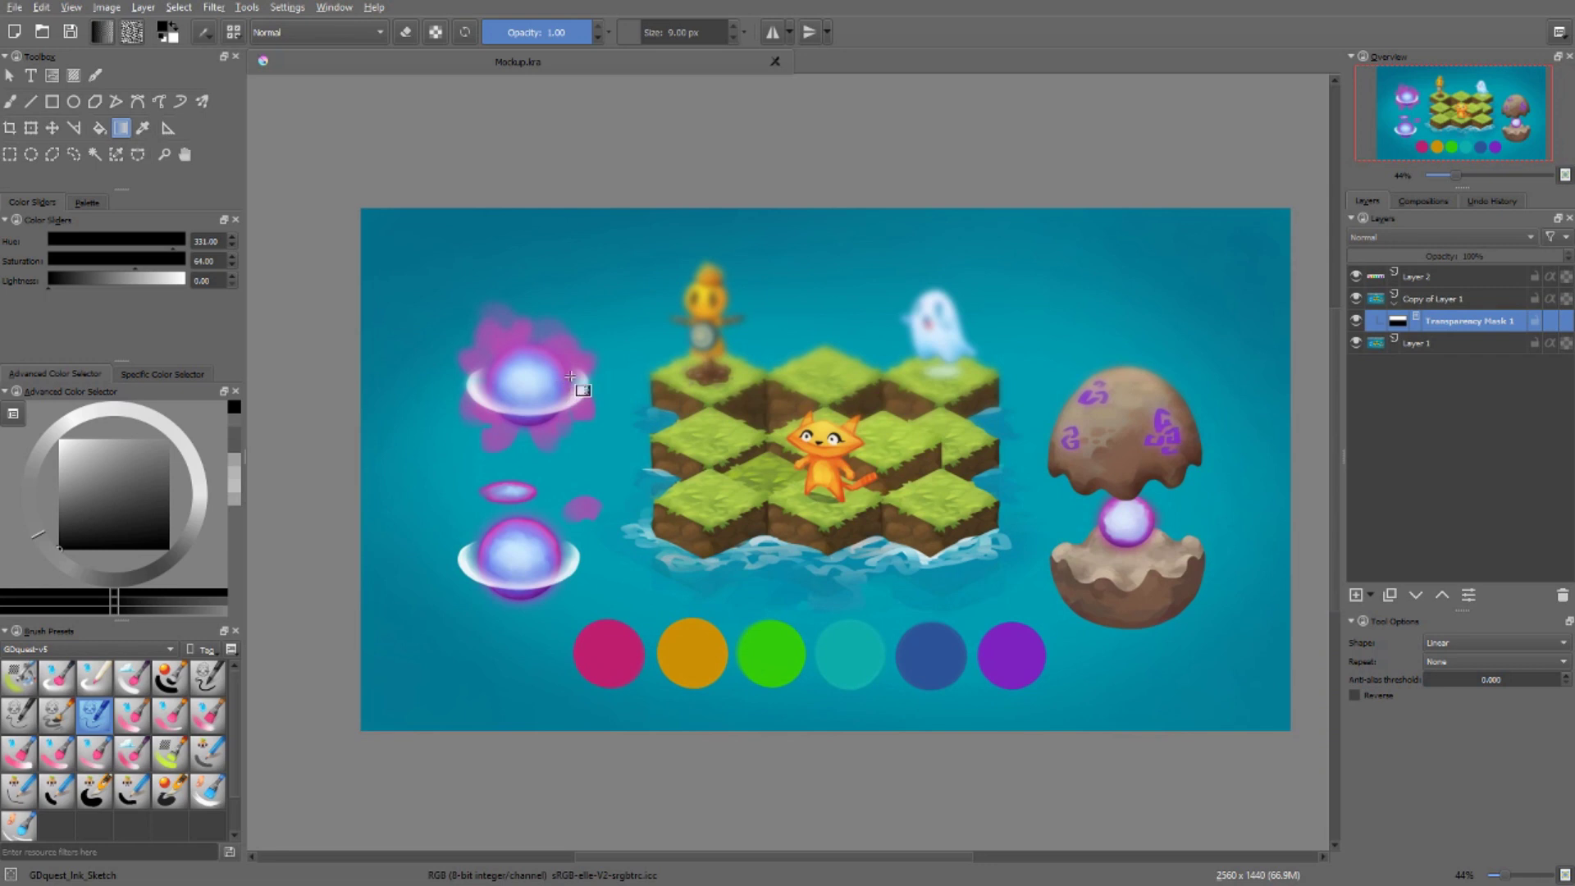
pyautogui.press('x')
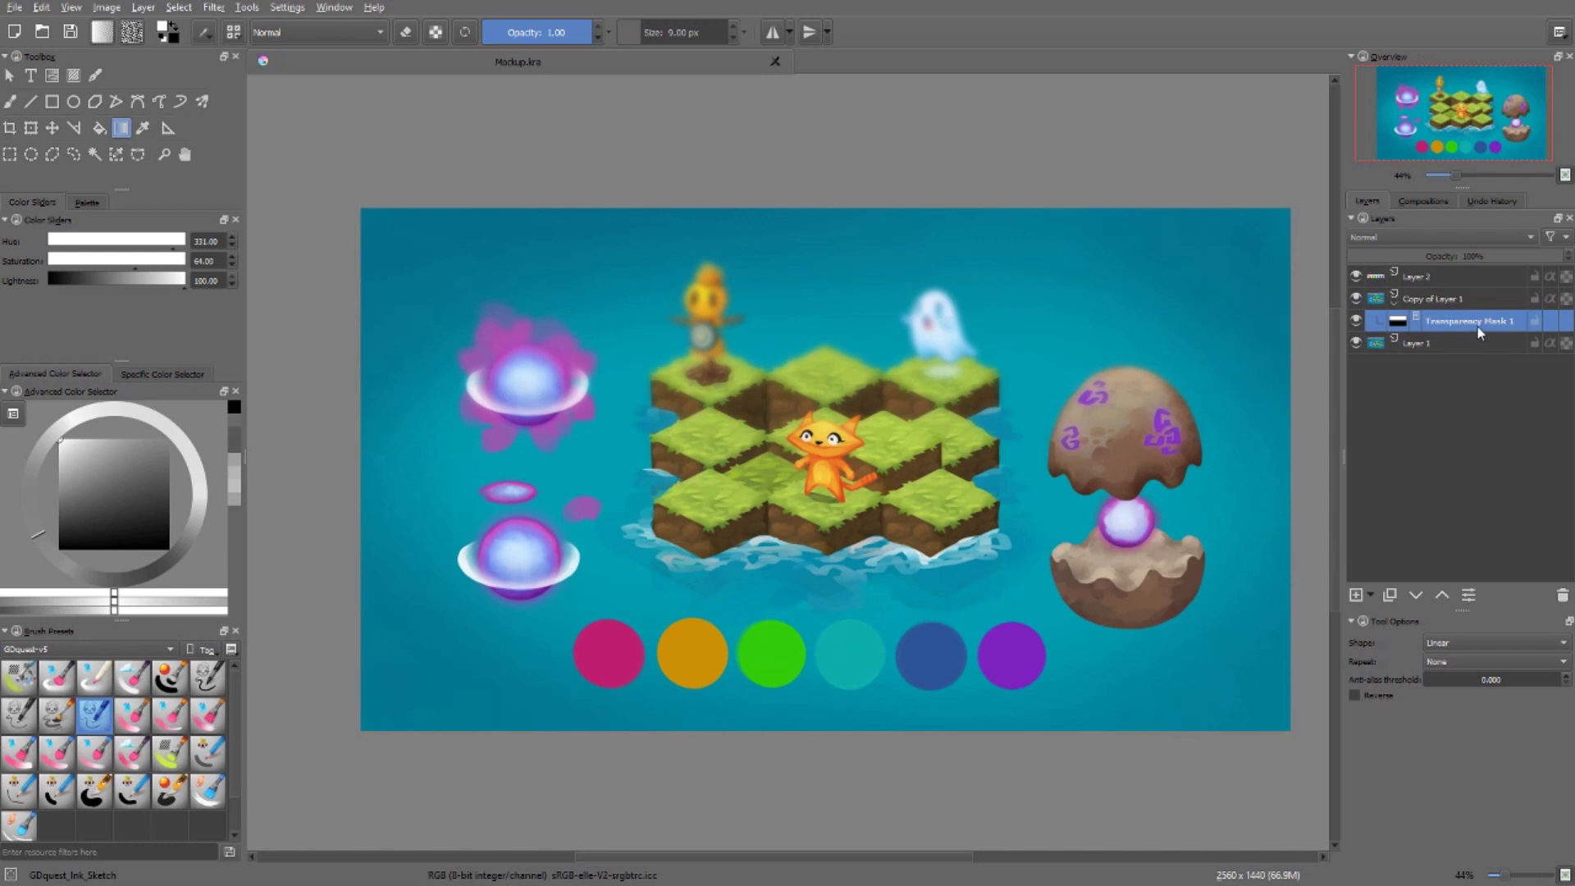
# Delete the transparency mask and the blurred copy of Layer 1
pyautogui.hotkey('shift', 'Delete')
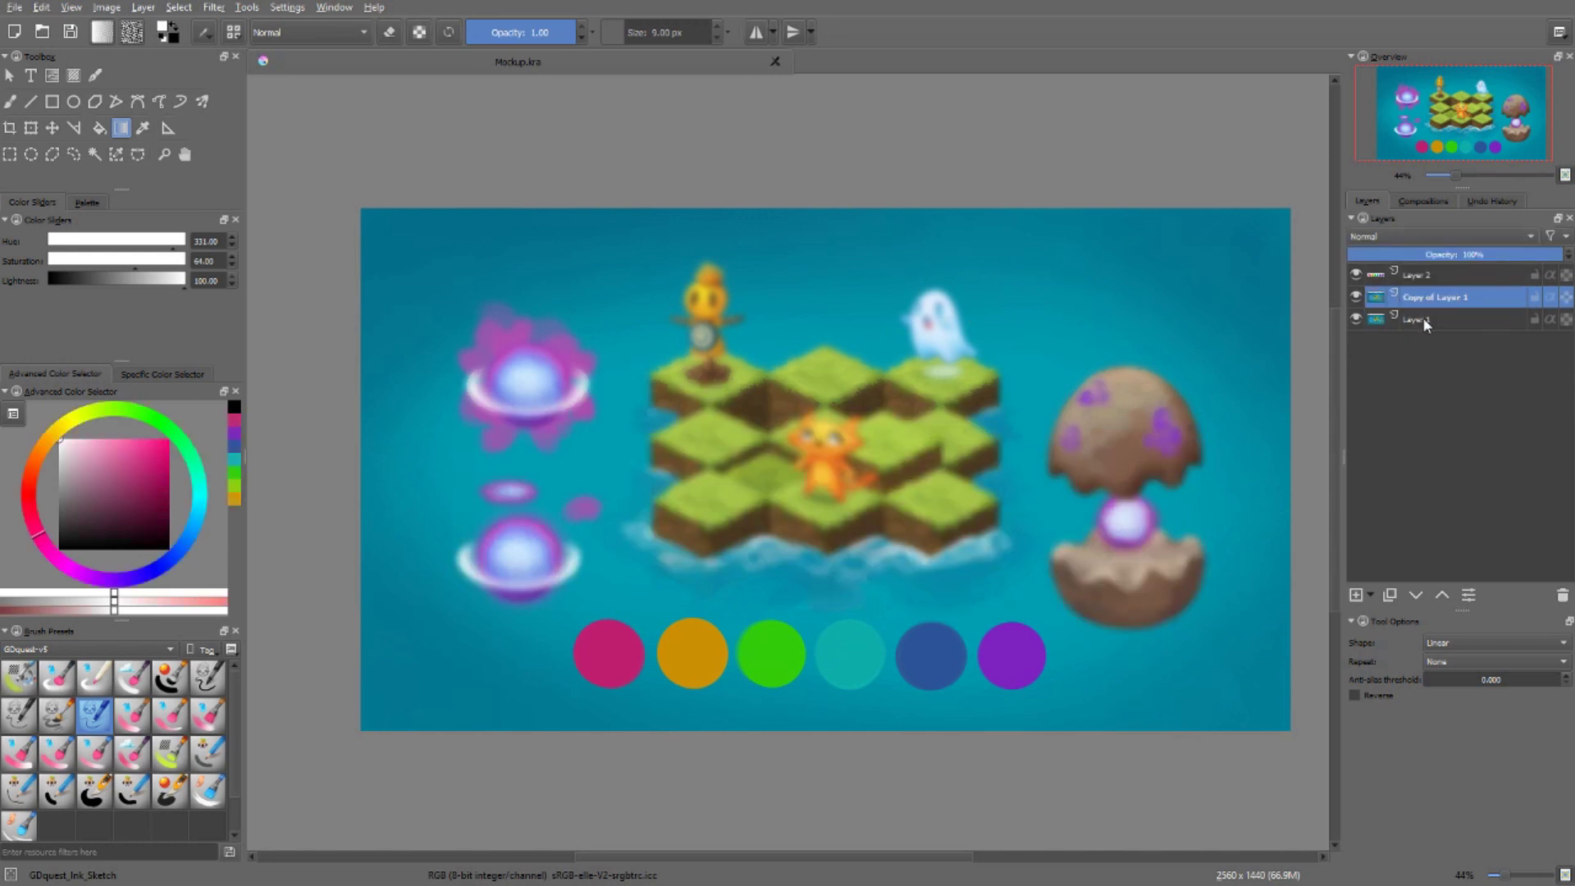
pyautogui.hotkey('shift', 'Delete')
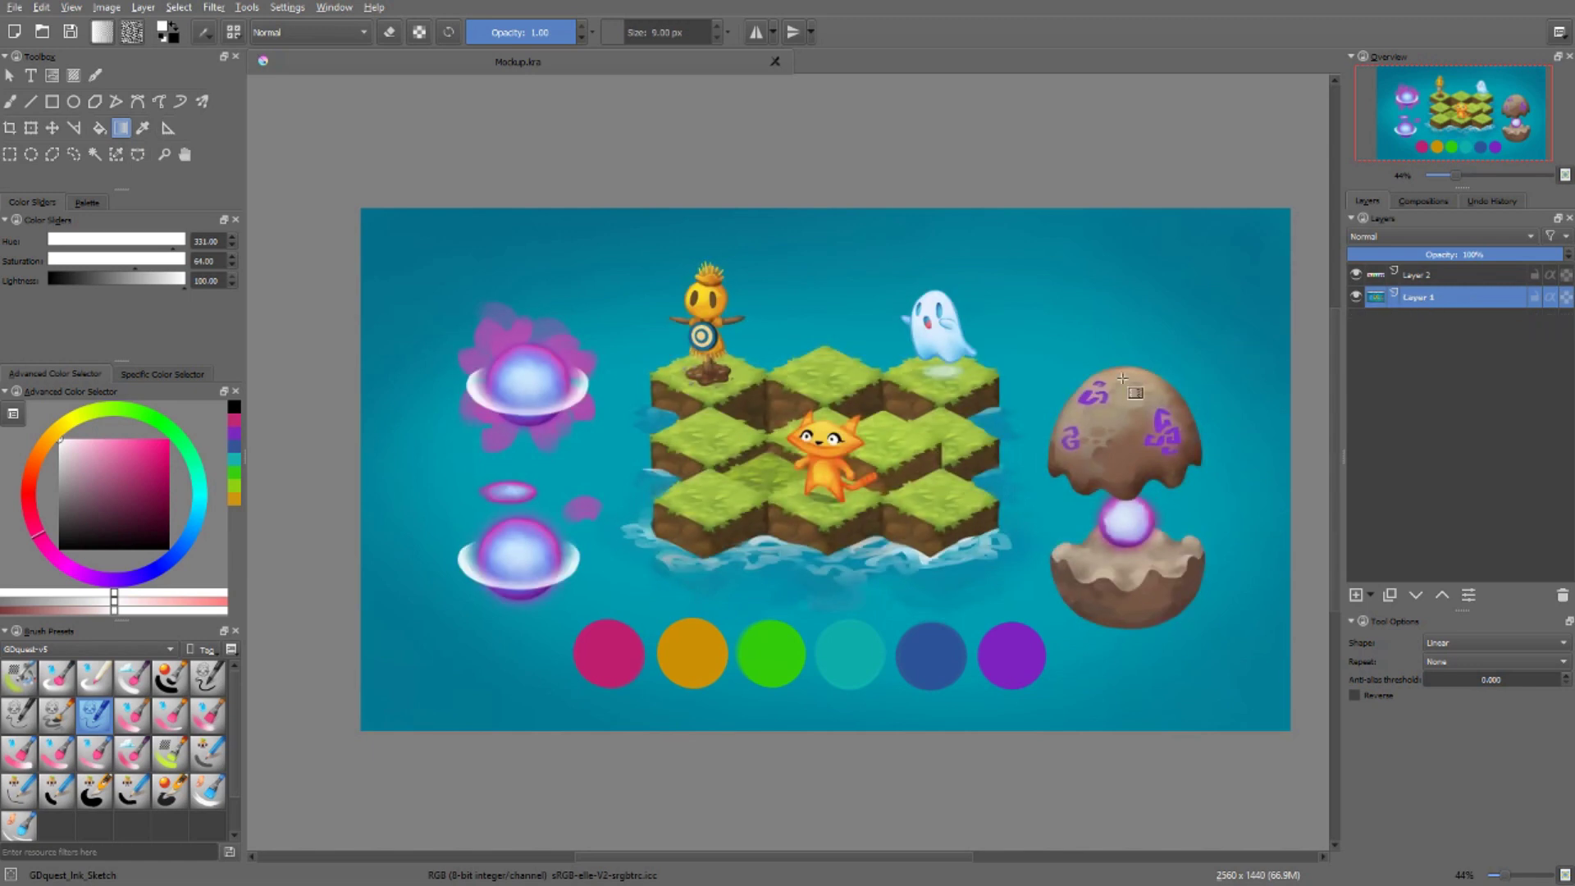
pyautogui.press('2')
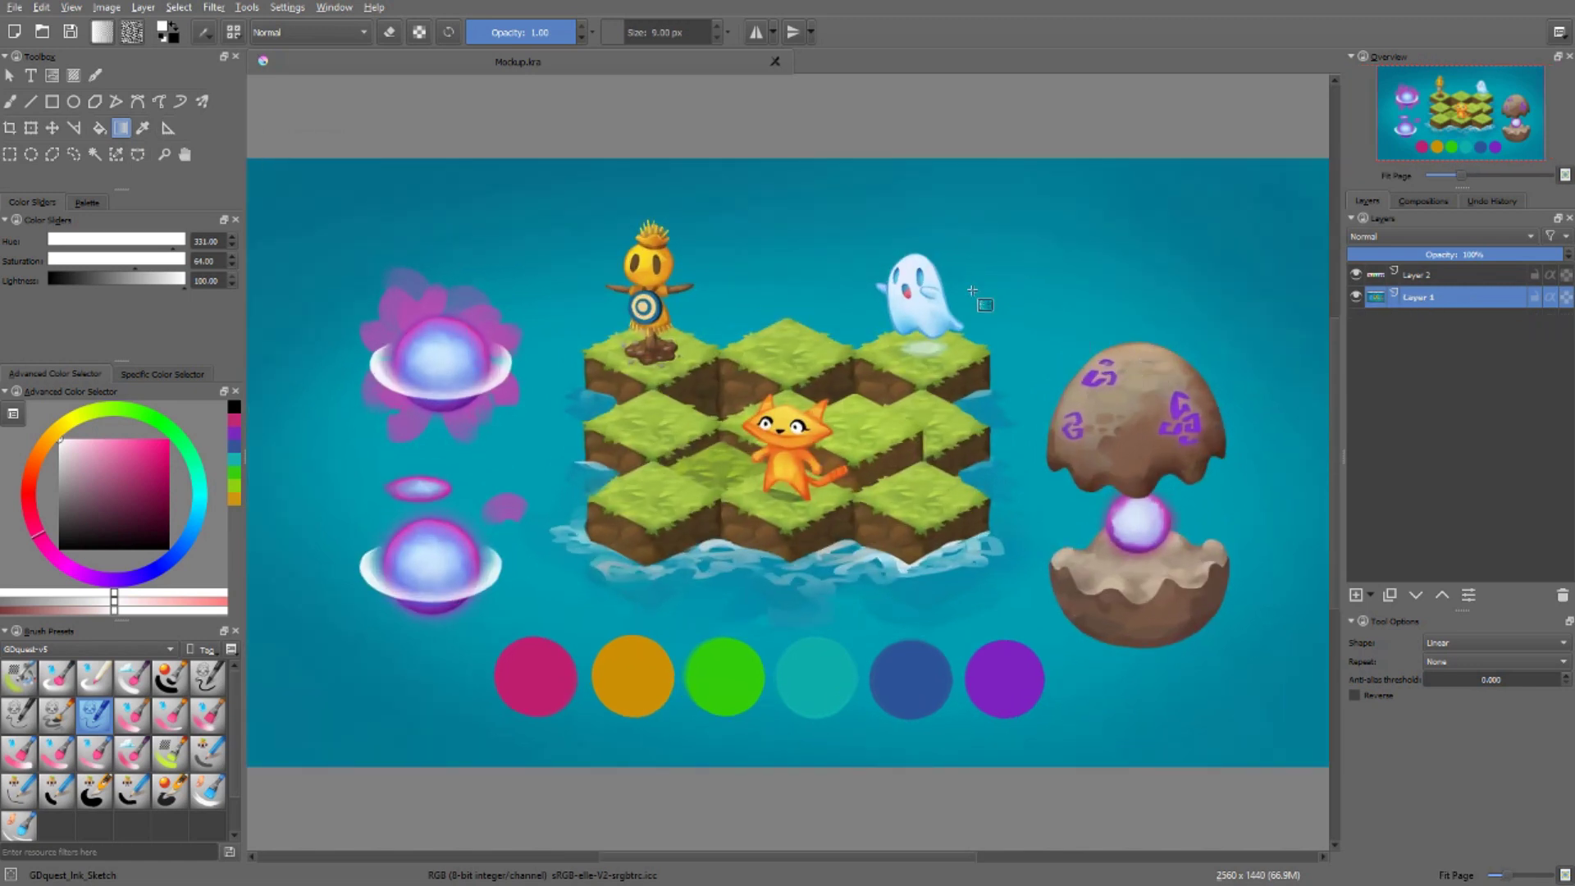
# Apply the Sharpen filter to Layer 1
pyautogui.click(215, 7)
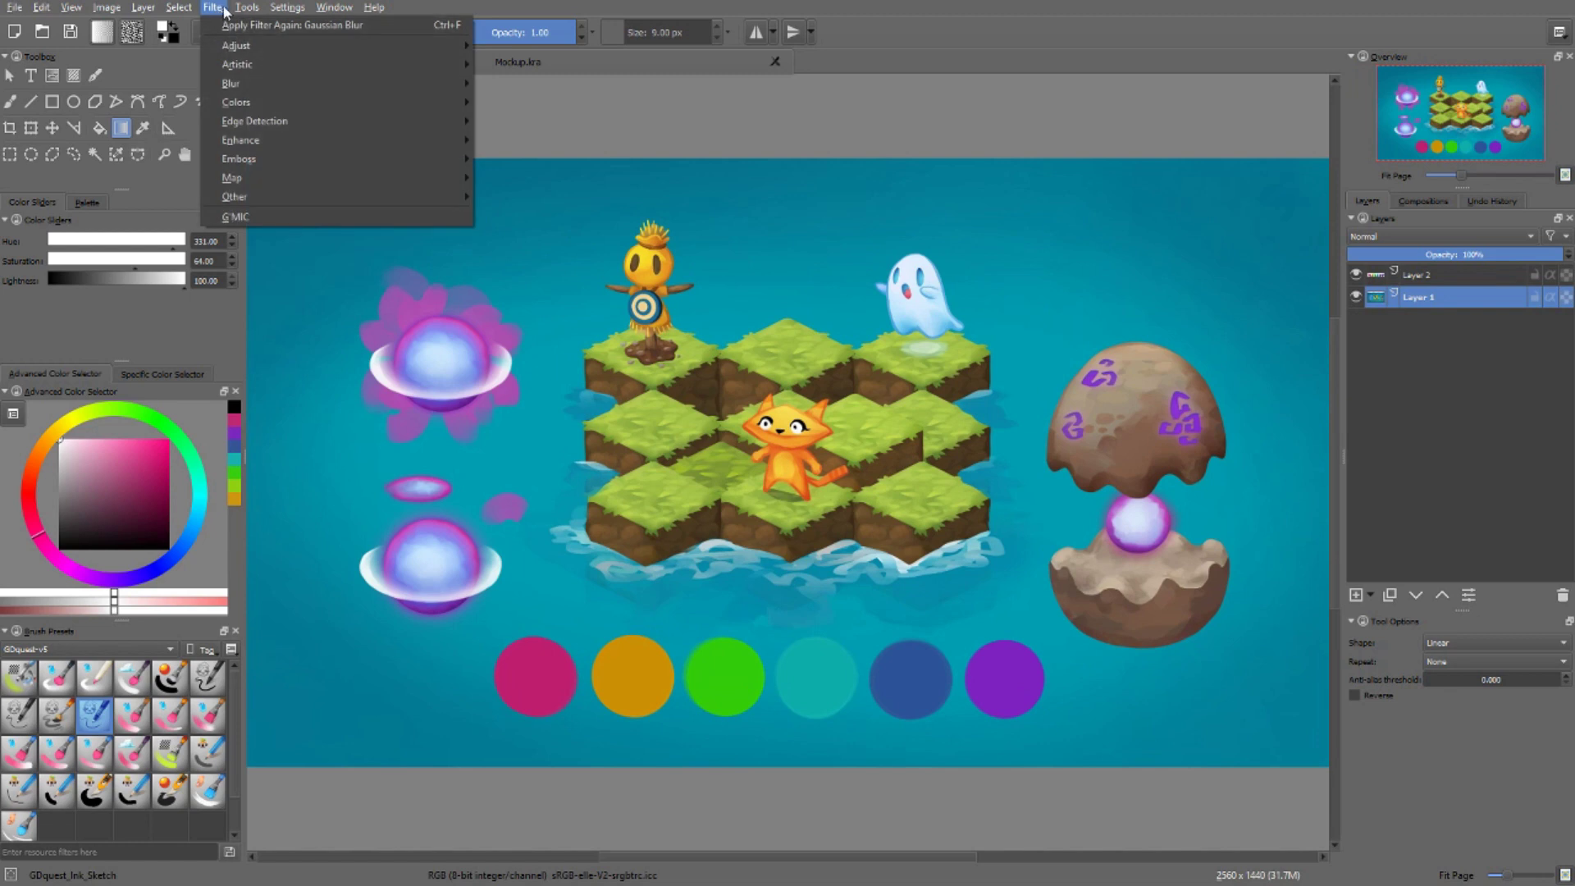
pyautogui.moveTo(287, 140)
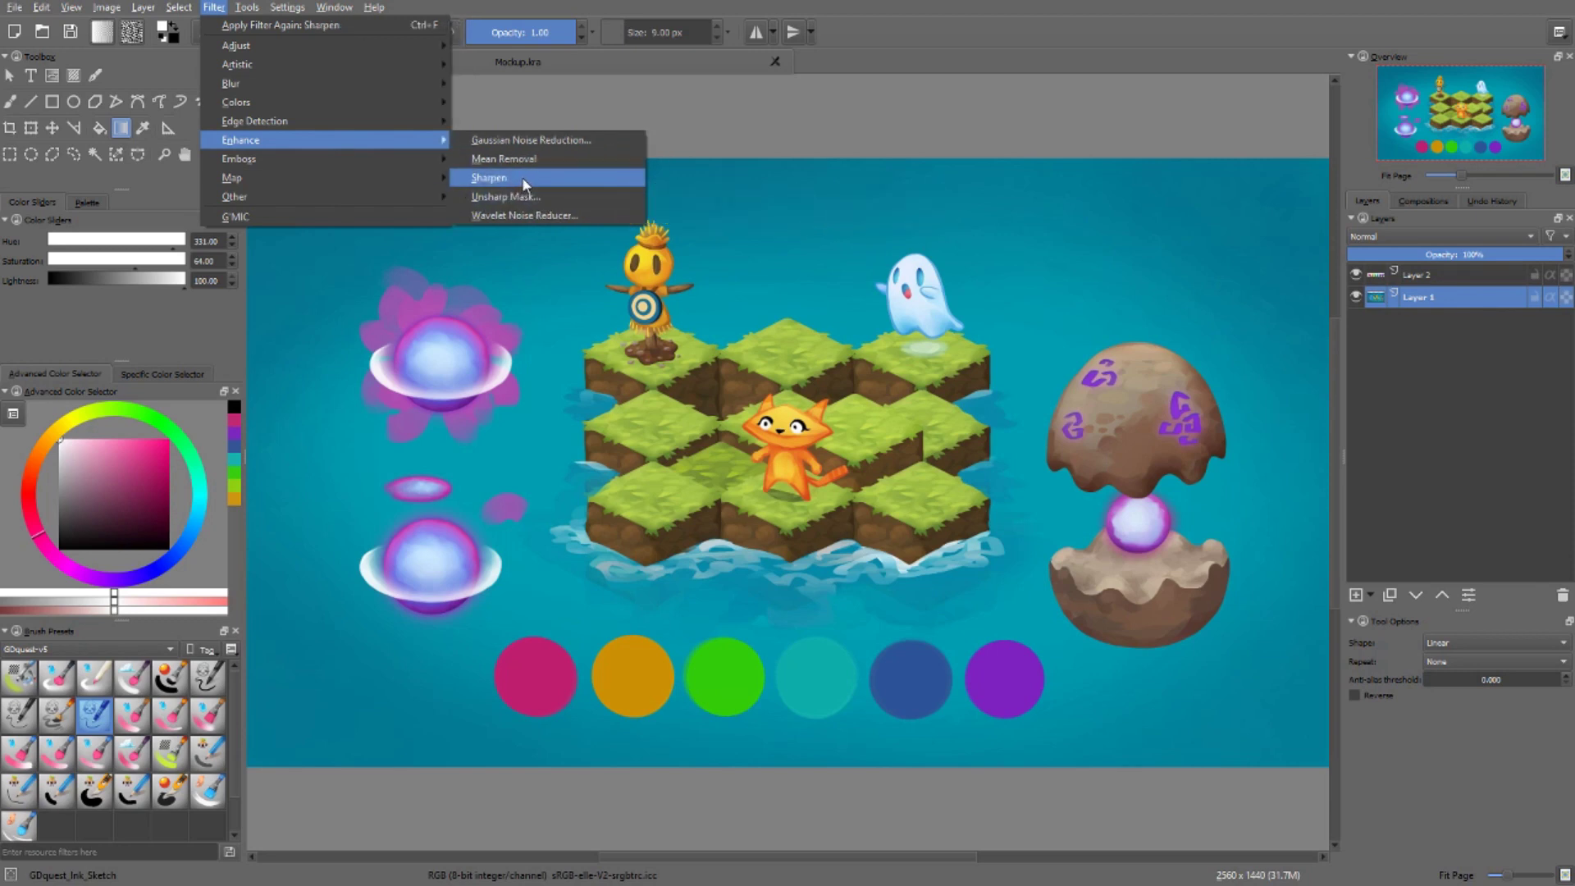
pyautogui.click(524, 175)
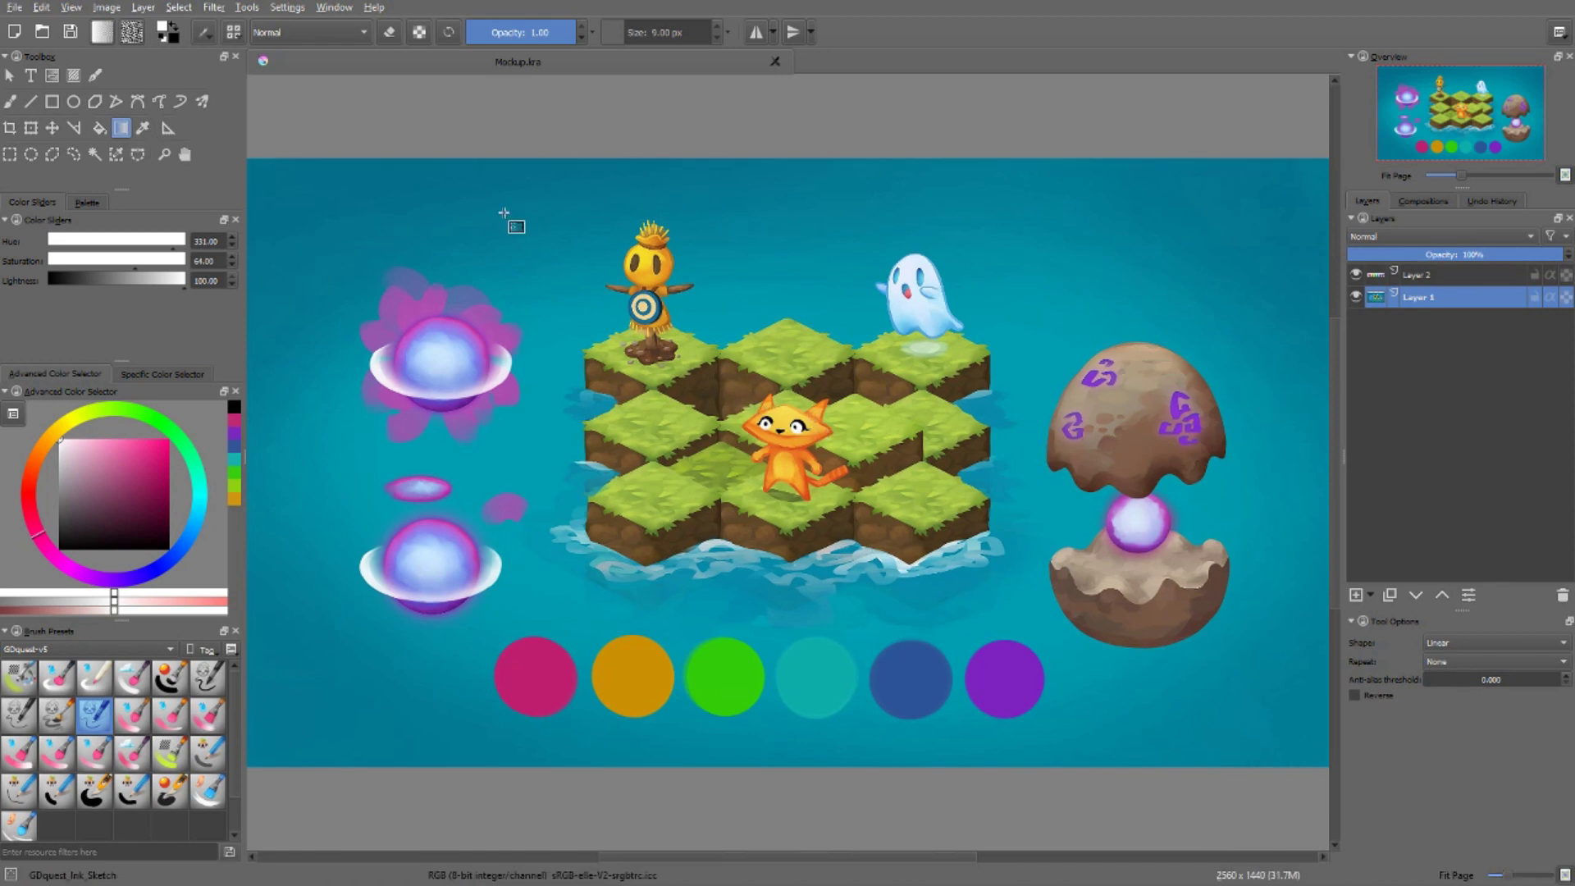
# Start an Unsharp Mask filter on Layer 1, keeping the artwork uncovered, and set its amount to 2
pyautogui.click(214, 7)
pyautogui.moveTo(336, 136)
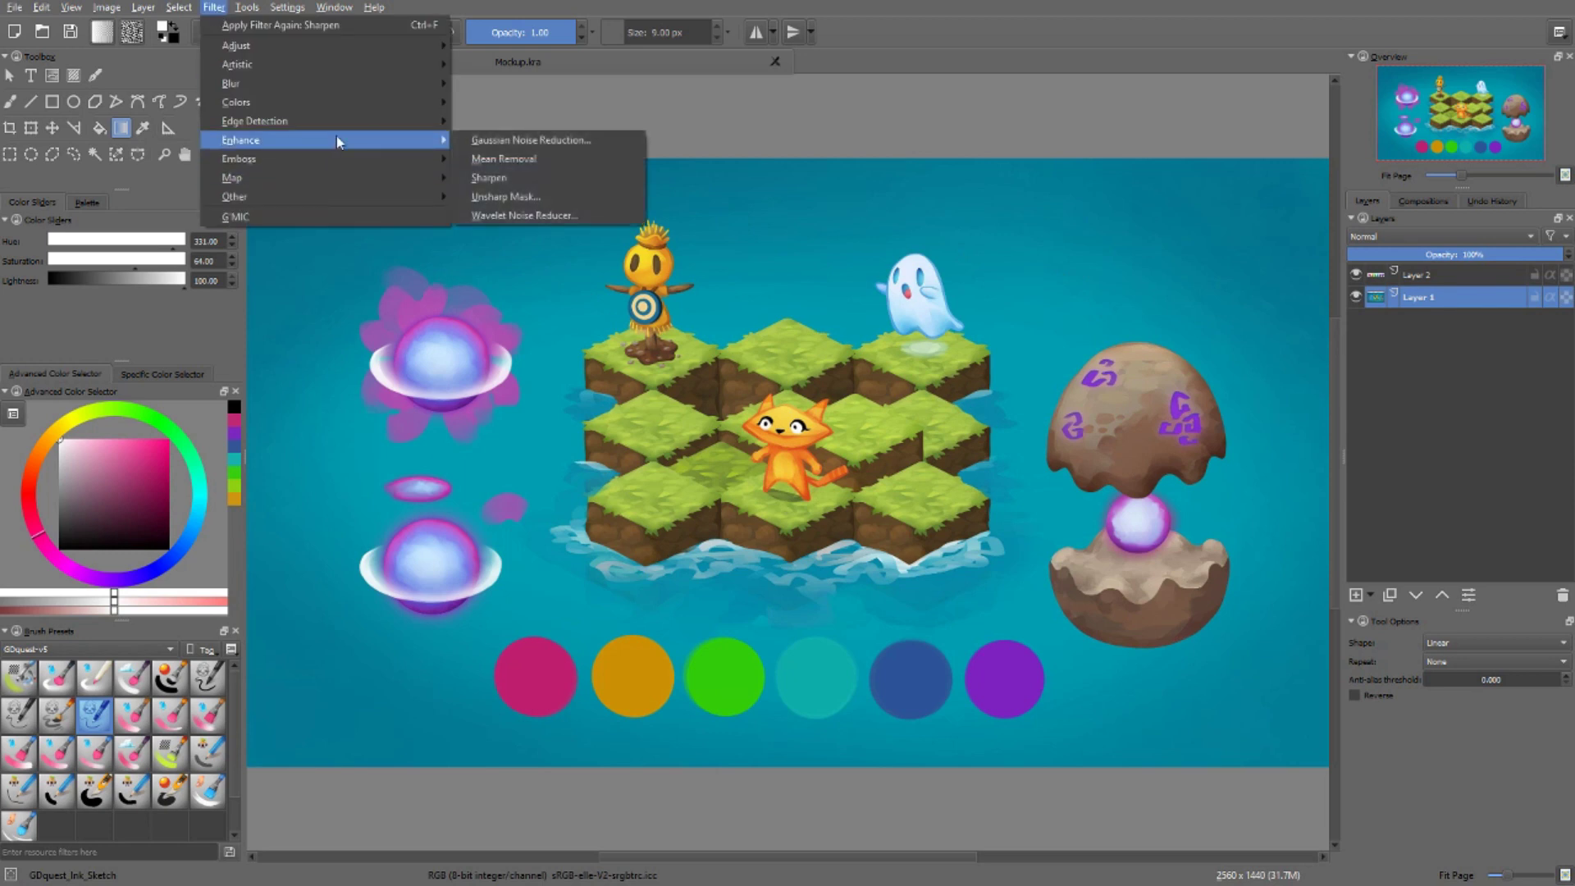
pyautogui.click(510, 197)
pyautogui.moveTo(763, 355); pyautogui.dragTo(1192, 223)
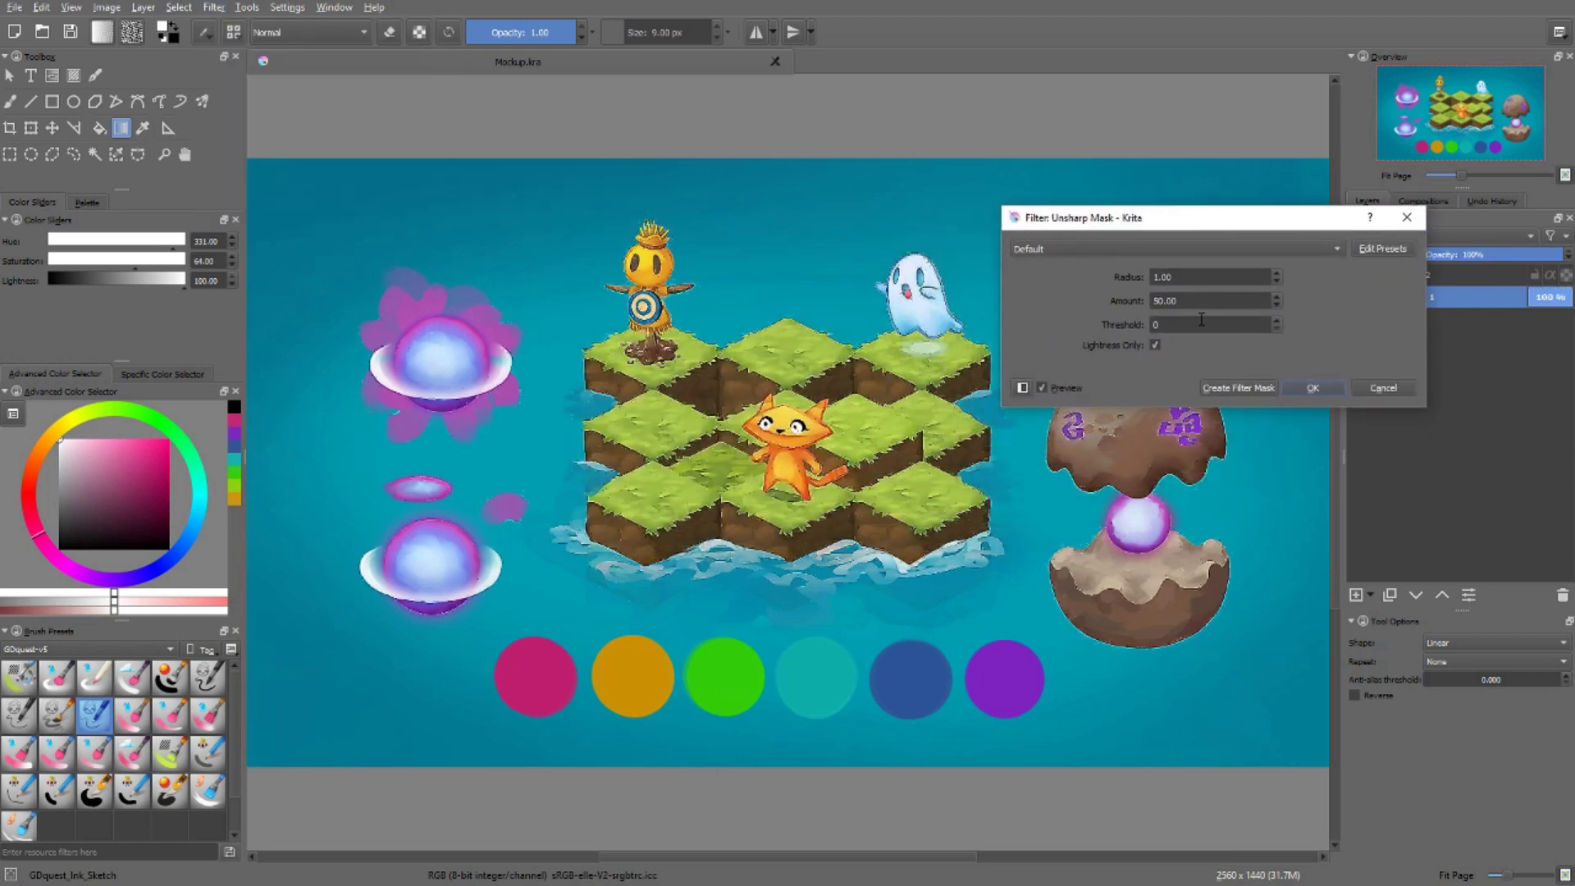
pyautogui.moveTo(1202, 303); pyautogui.dragTo(1070, 300)
pyautogui.write('1')
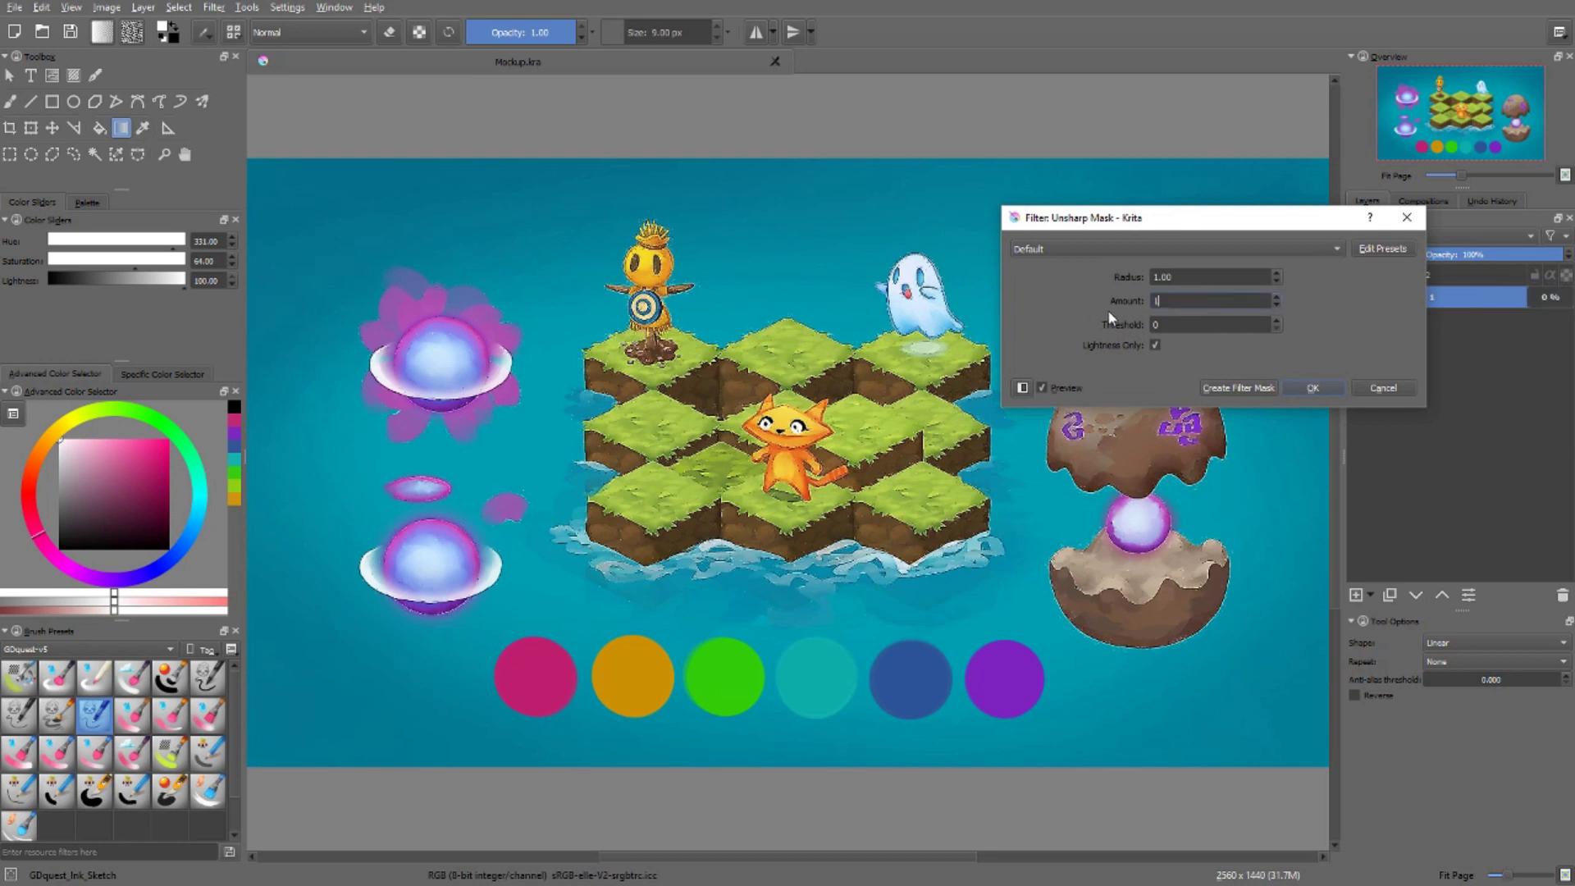
pyautogui.press('BackSpace')
pyautogui.write('2')
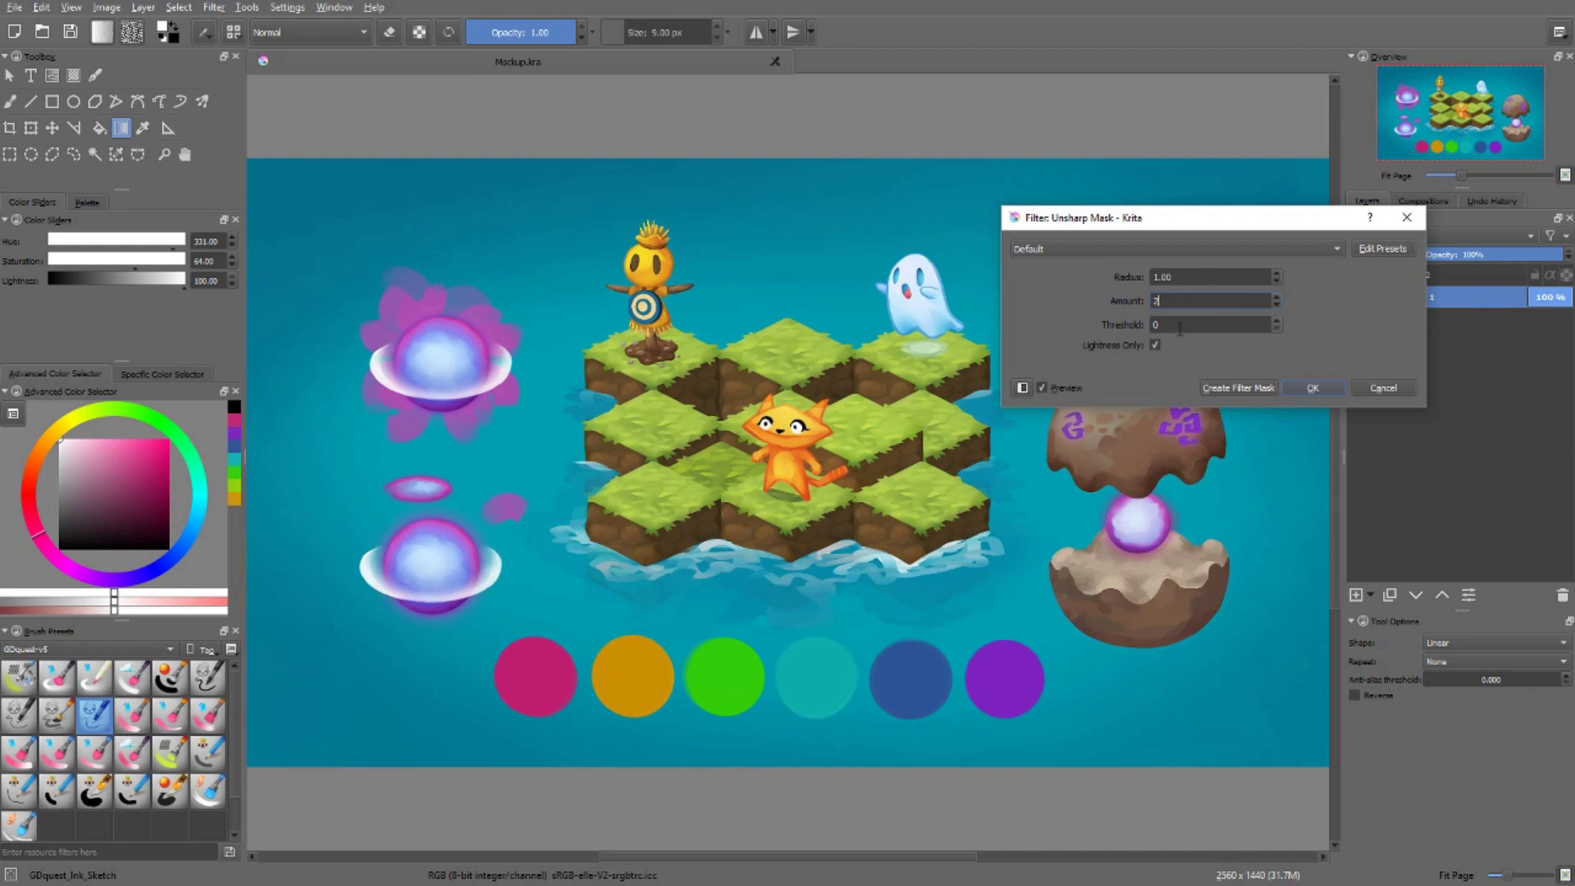
# Set the Unsharp Mask radius to 2
pyautogui.click(1189, 278)
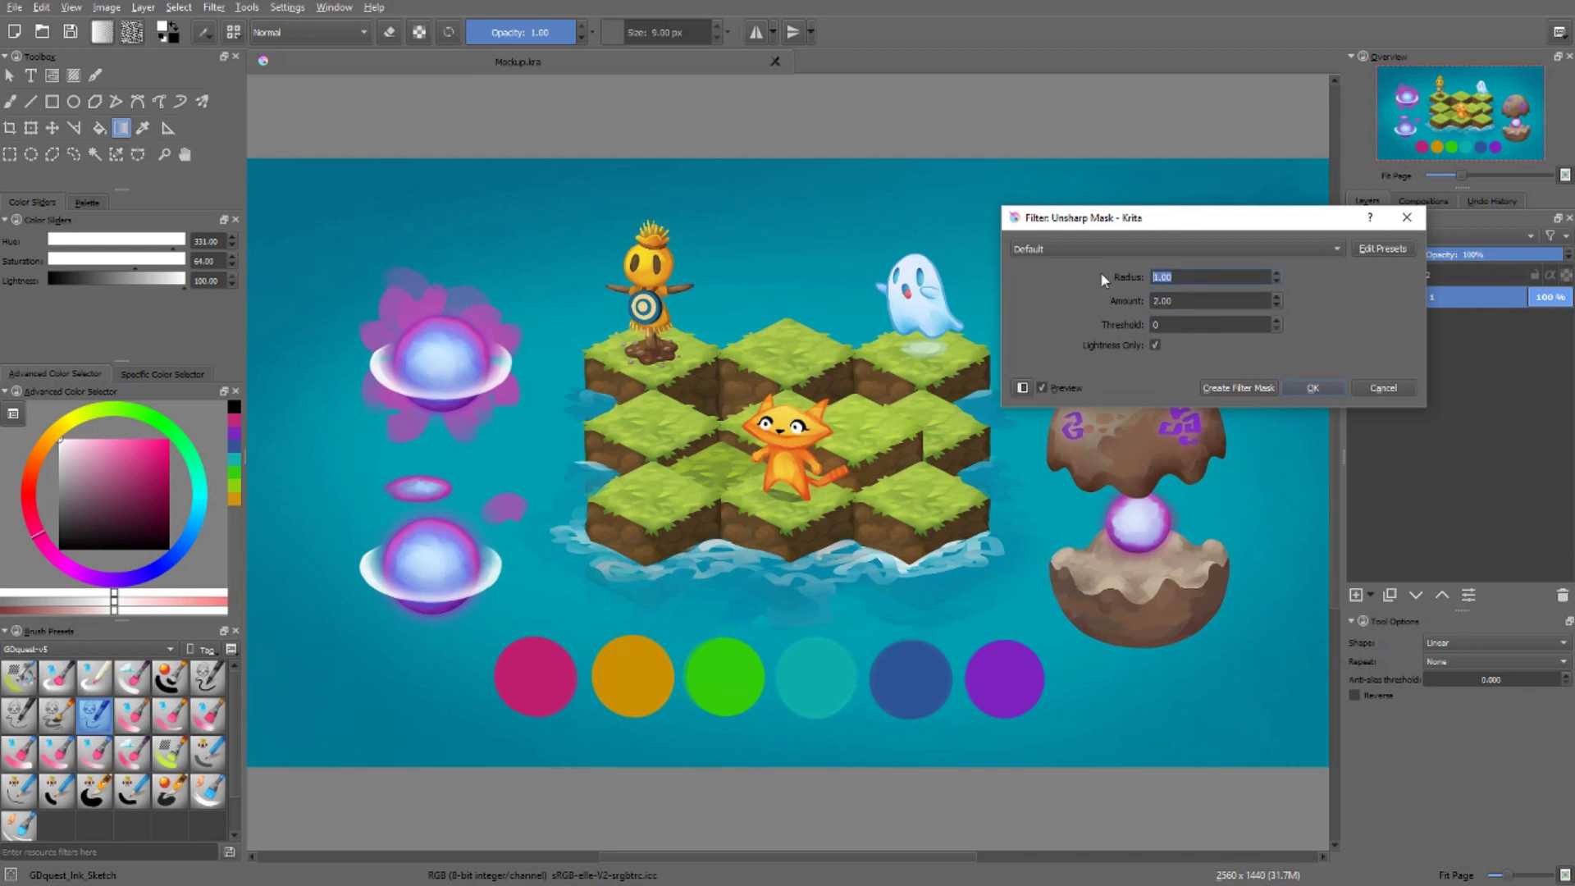
pyautogui.write('3')
pyautogui.press('Tab')
pyautogui.press('Tab')
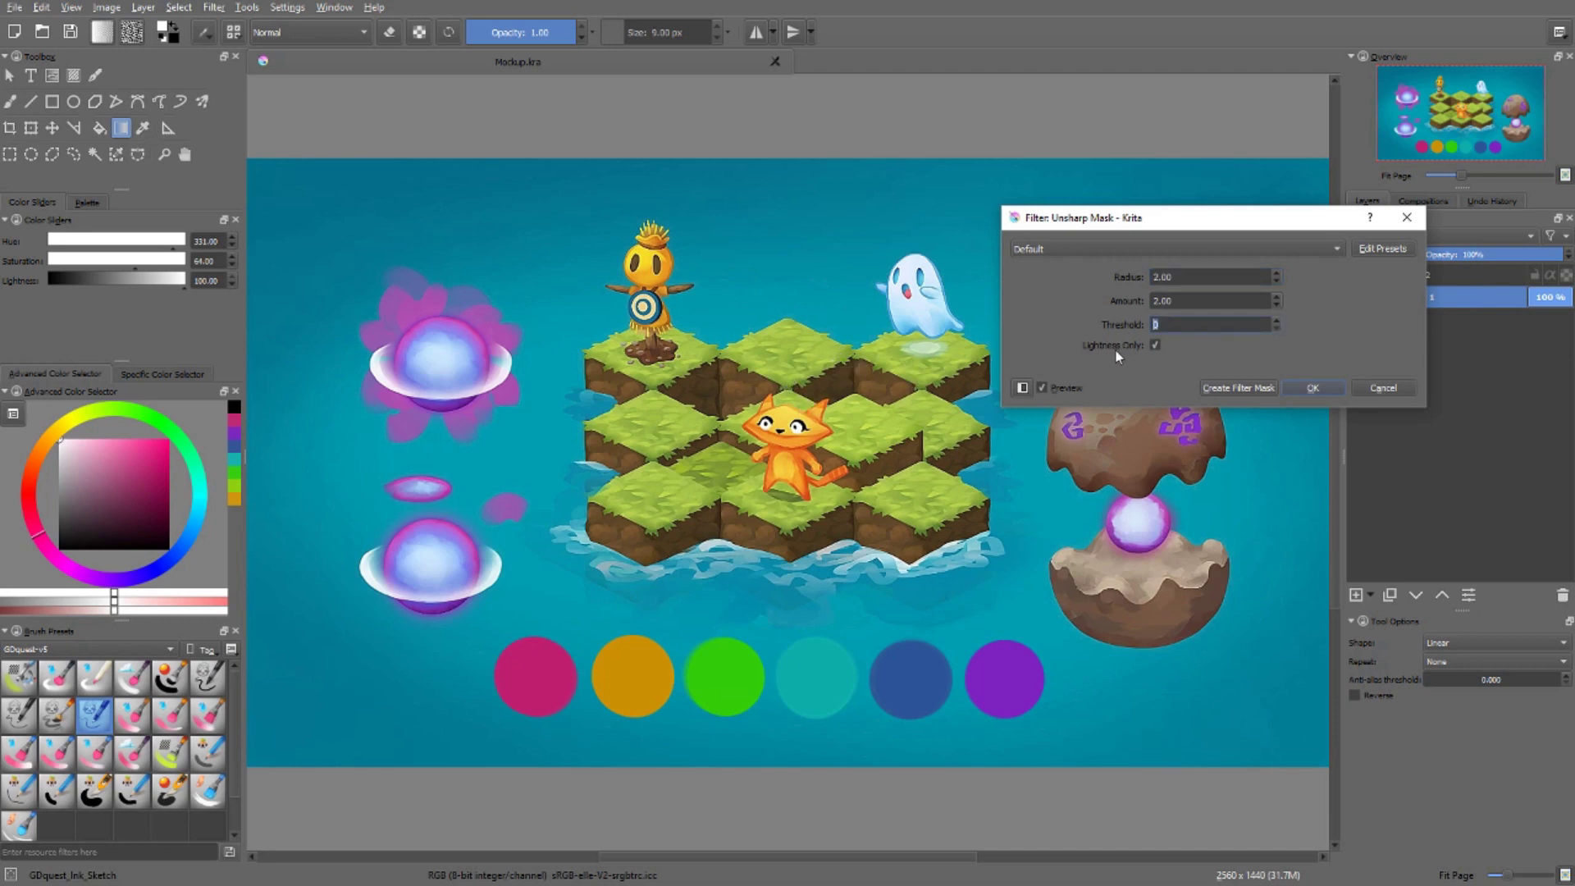
# Try Unsharp Mask thresholds of 20, 10 and 5 on the preview
pyautogui.write('20')
pyautogui.press('BackSpace')
pyautogui.press('BackSpace')
pyautogui.write('10')
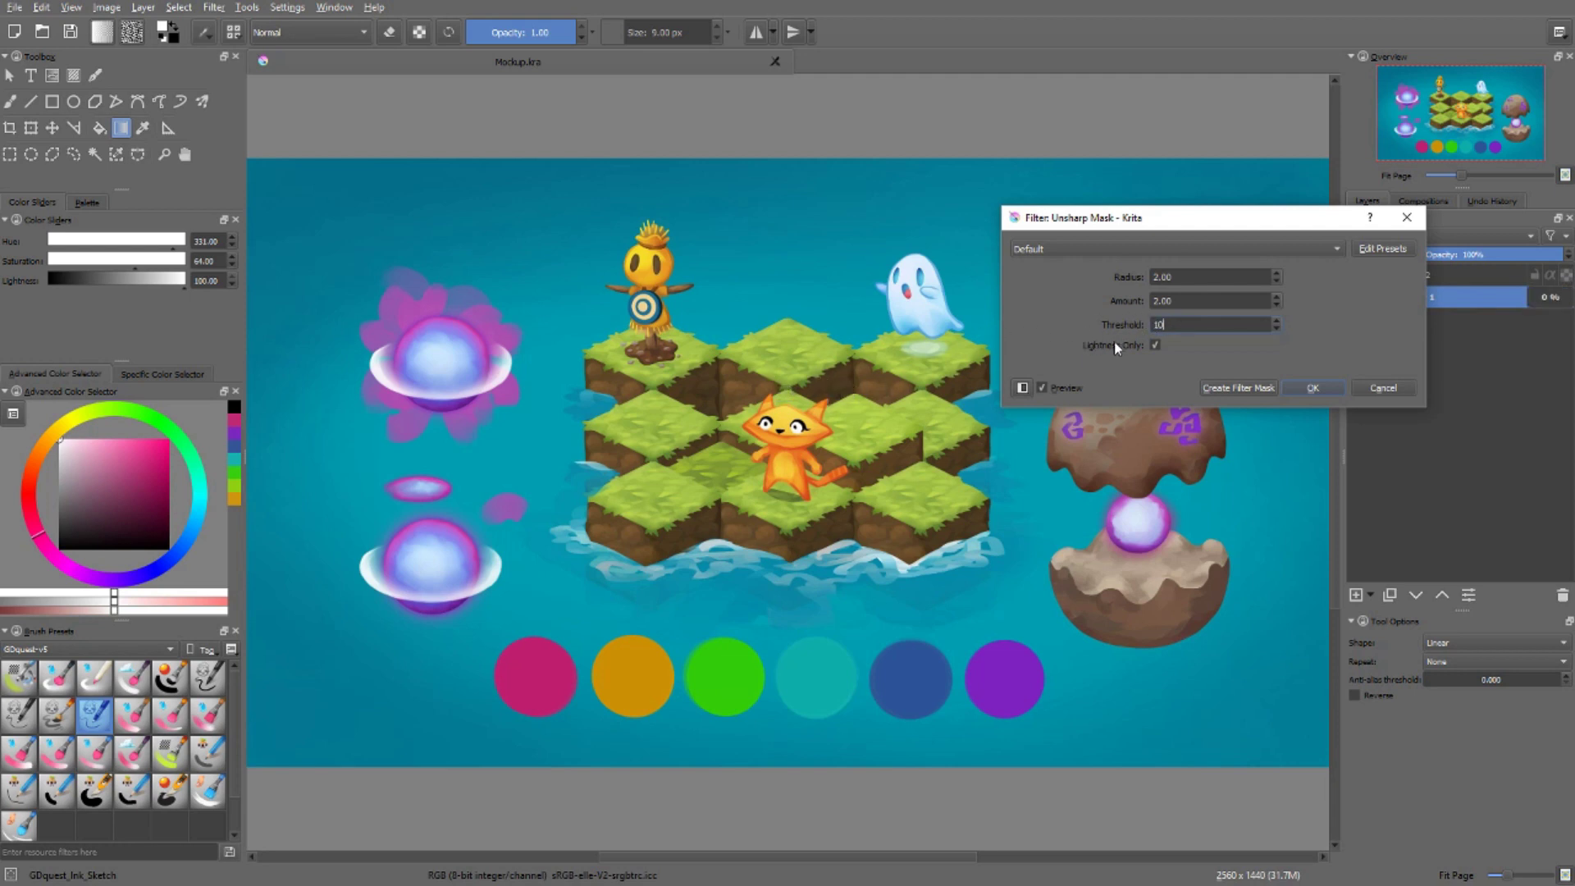
pyautogui.write('5')
pyautogui.hotkey('ctrl', 'a')
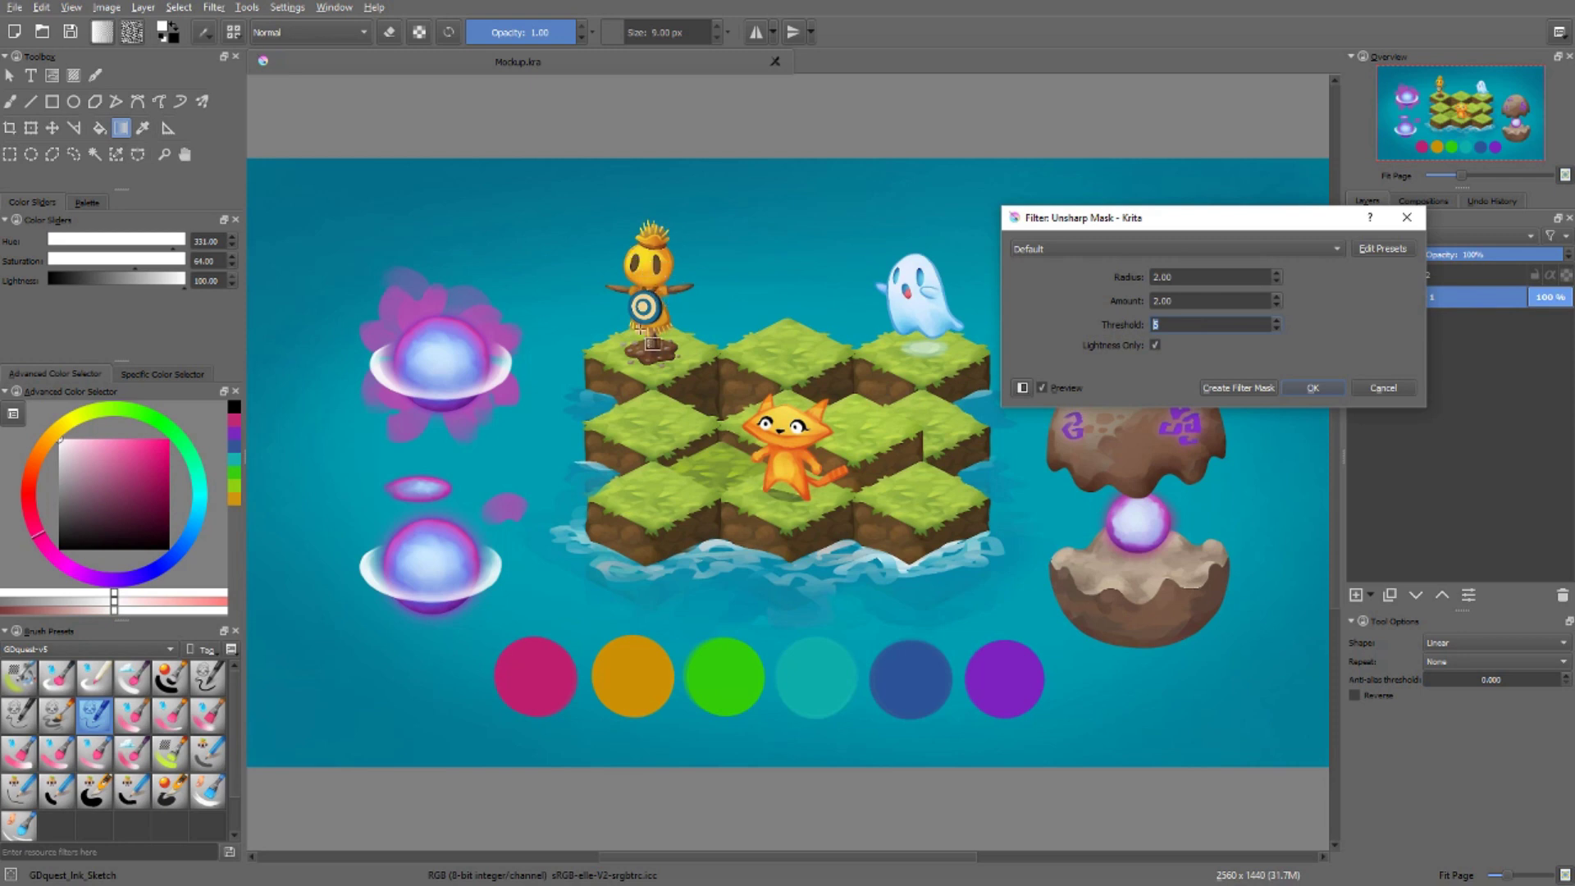
# Set the Unsharp Mask amount to 10 and its threshold to 0
pyautogui.hotkey('shift', 'Tab')
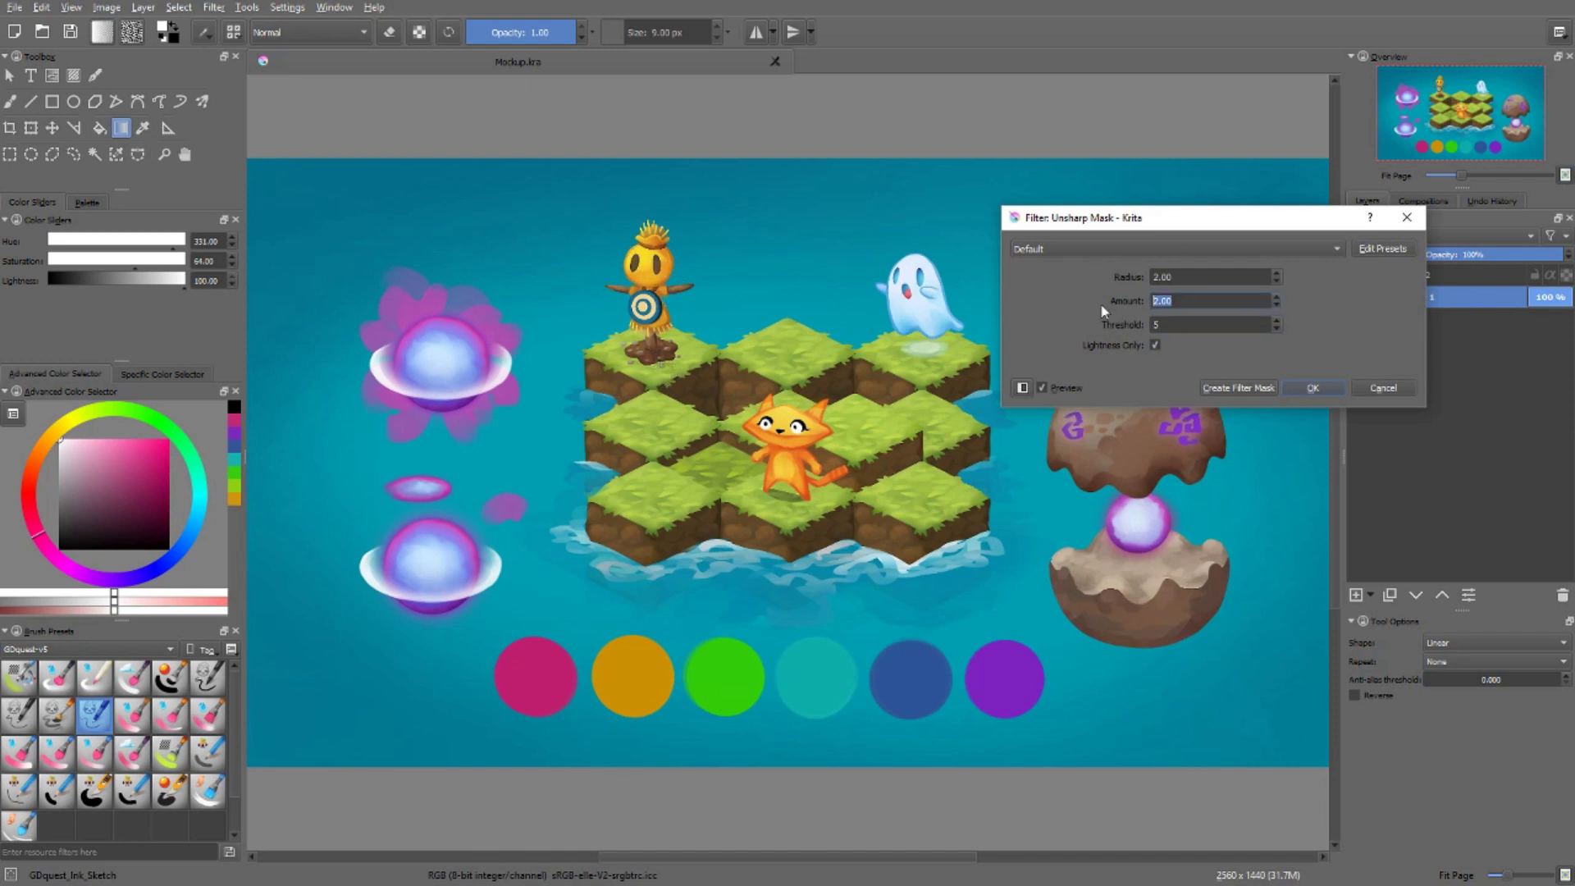
pyautogui.write('10')
pyautogui.doubleClick(1193, 323)
pyautogui.write('0')
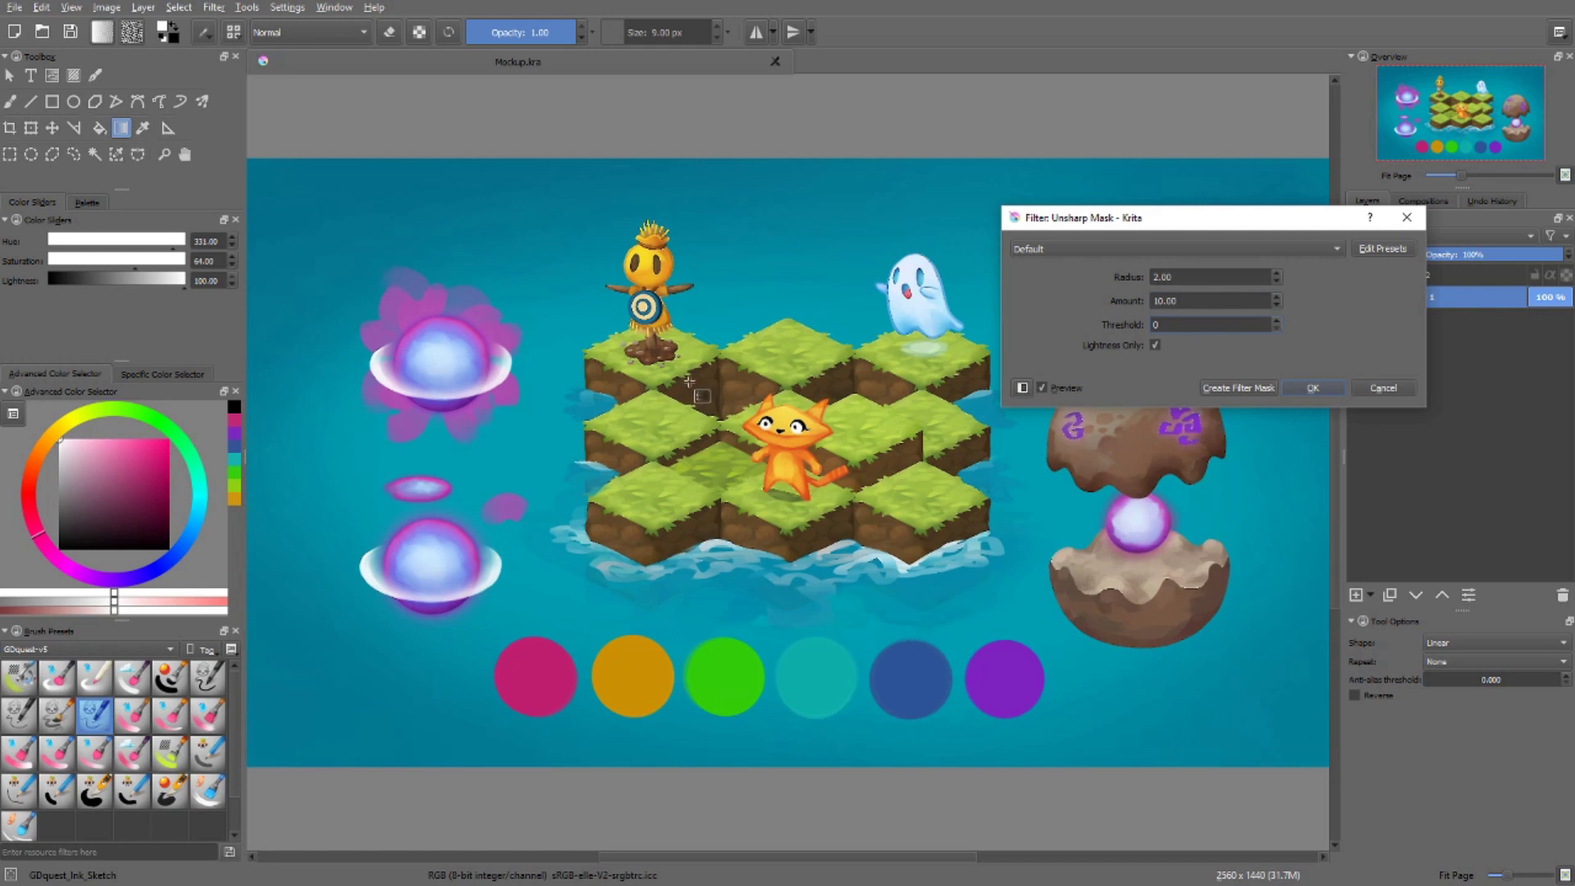